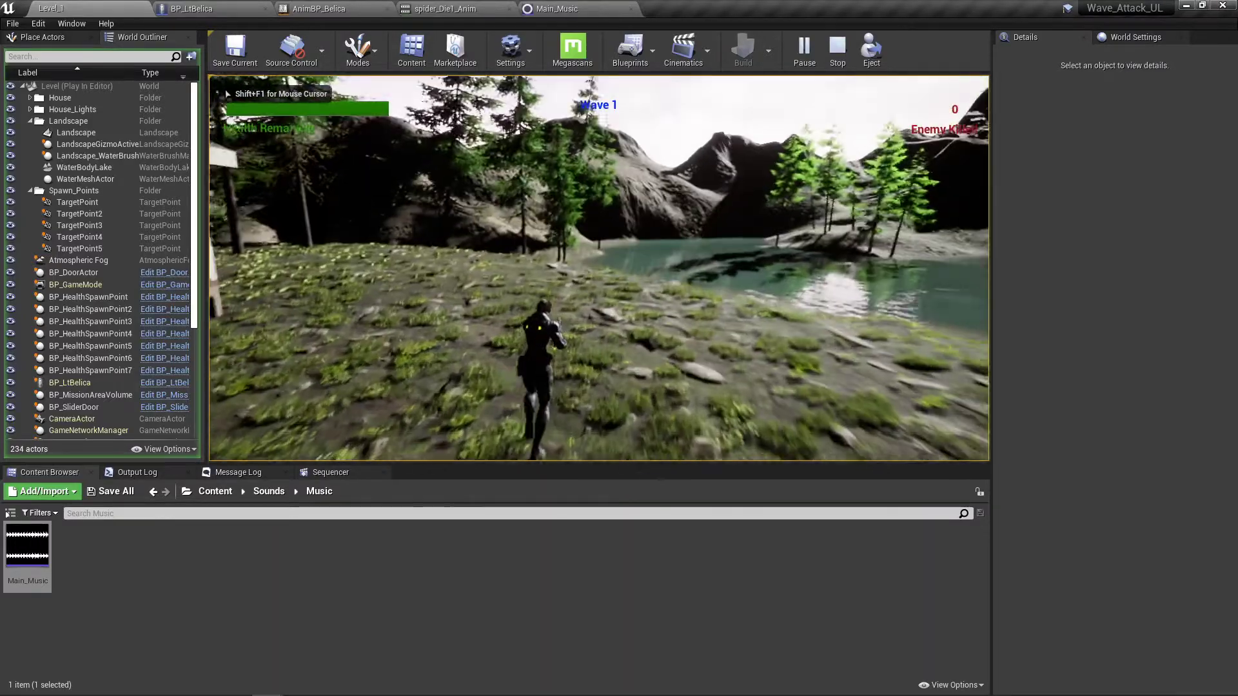
- Play-test the Wave_Attack_UL level through the Wave 1 spider fight and stop the session
{"action": "key", "text": "w"}
{"action": "left_click", "coordinate": [599, 269]}
{"action": "left_click", "coordinate": [600, 268]}
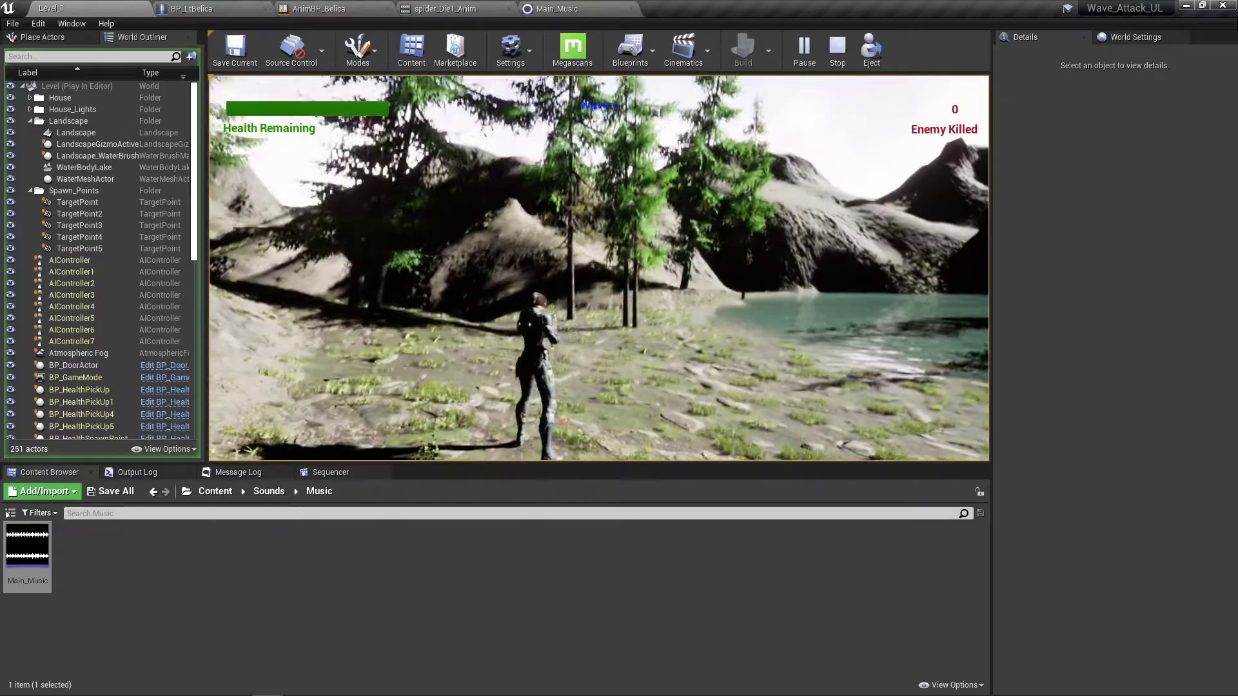
{"action": "key", "text": "w"}
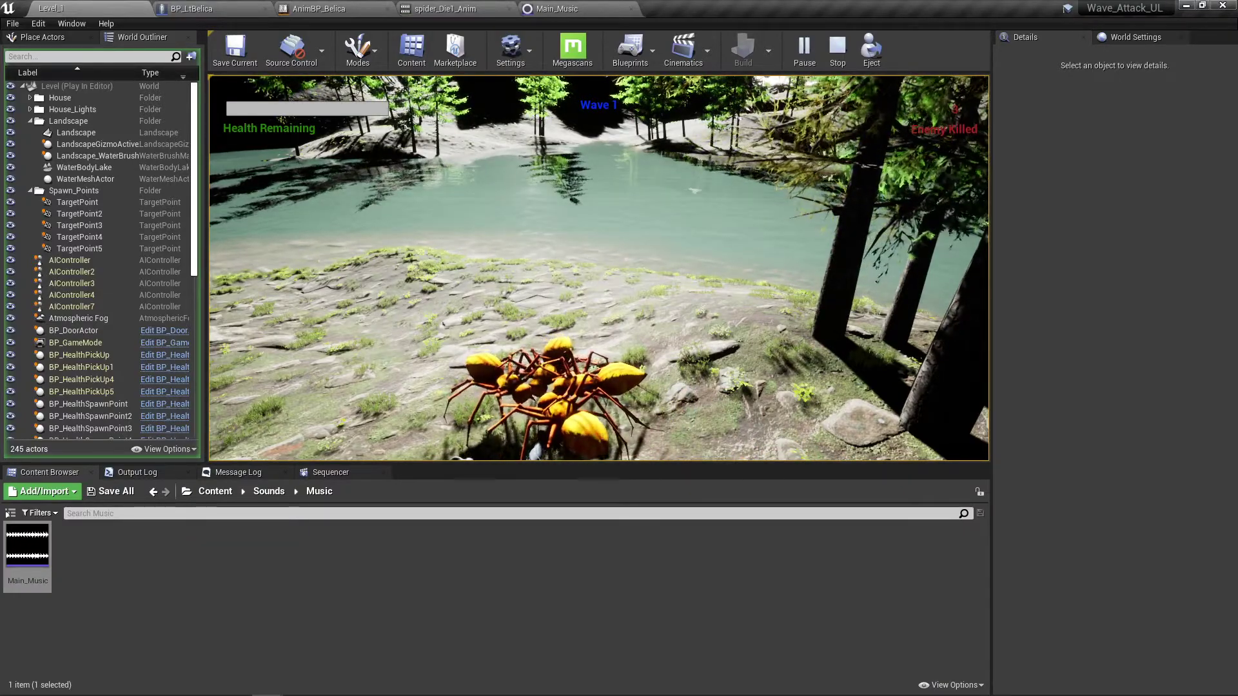
{"action": "key", "text": "Escape"}
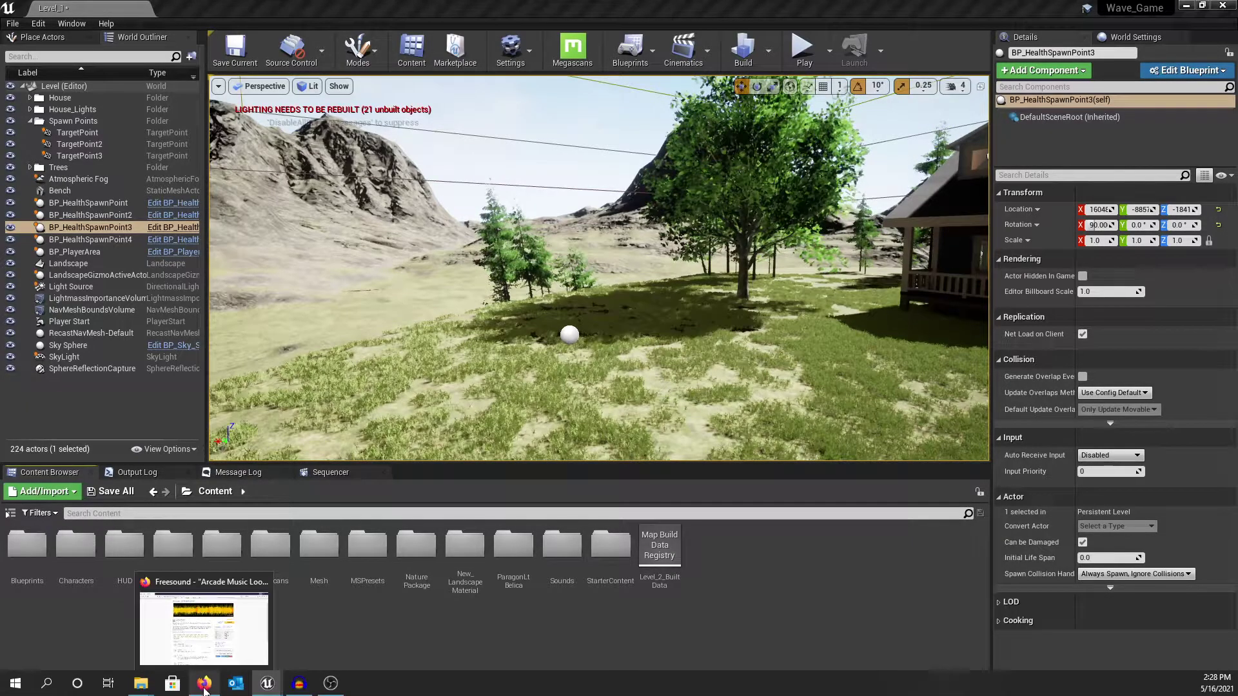
- Switch to Firefox and review the Freesound page for Arcade Music Loop.wav, including its creator credit
{"action": "left_click", "coordinate": [210, 688]}
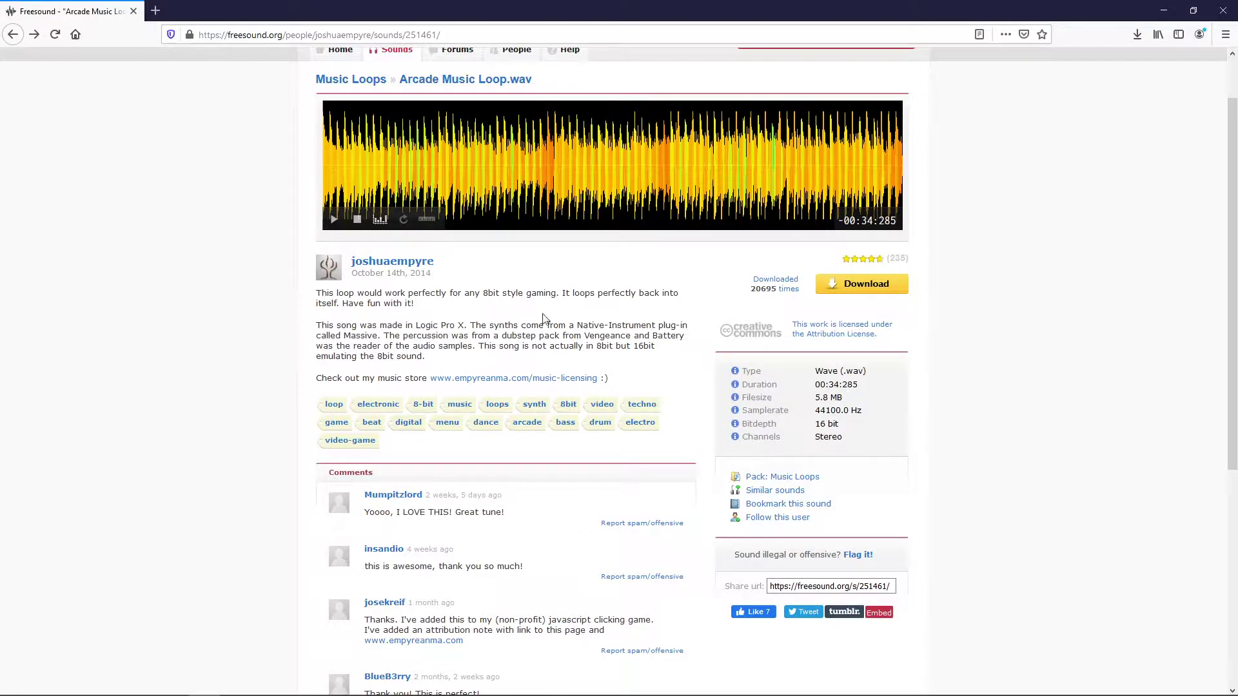
{"action": "triple_click", "coordinate": [360, 270]}
{"action": "left_click", "coordinate": [445, 271]}
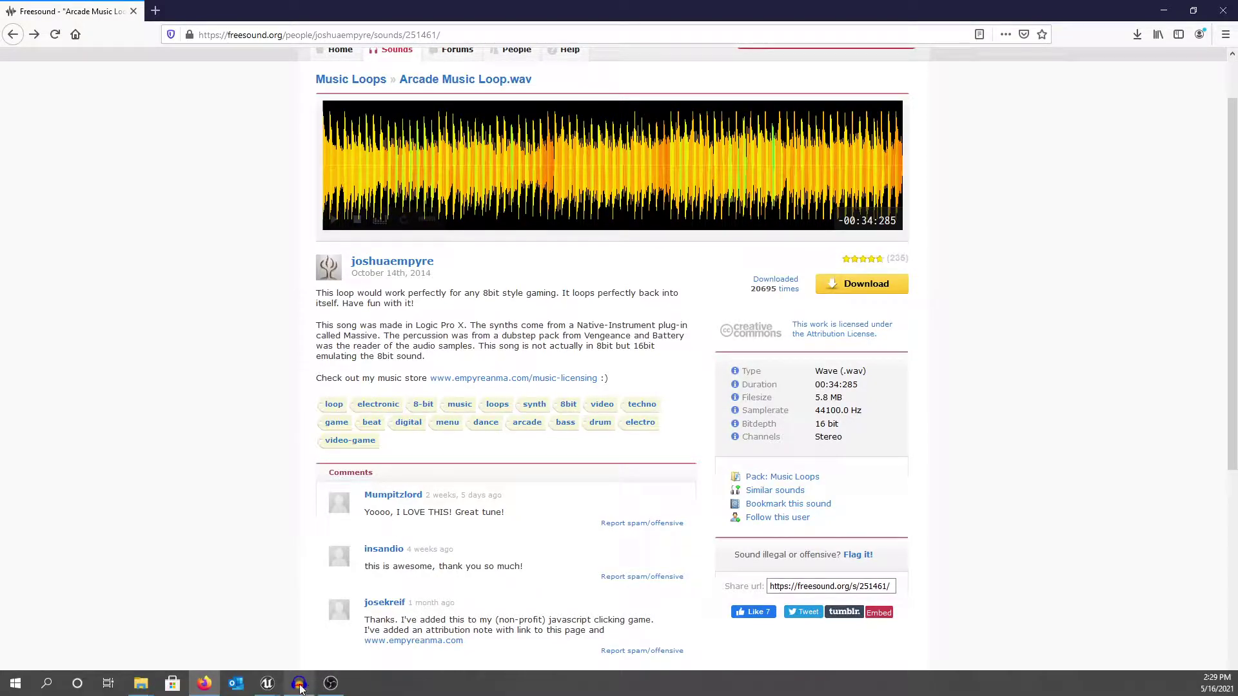
- Switch to Audacity and review the layered sound effect made of one mono and one stereo track
{"action": "left_click", "coordinate": [298, 683]}
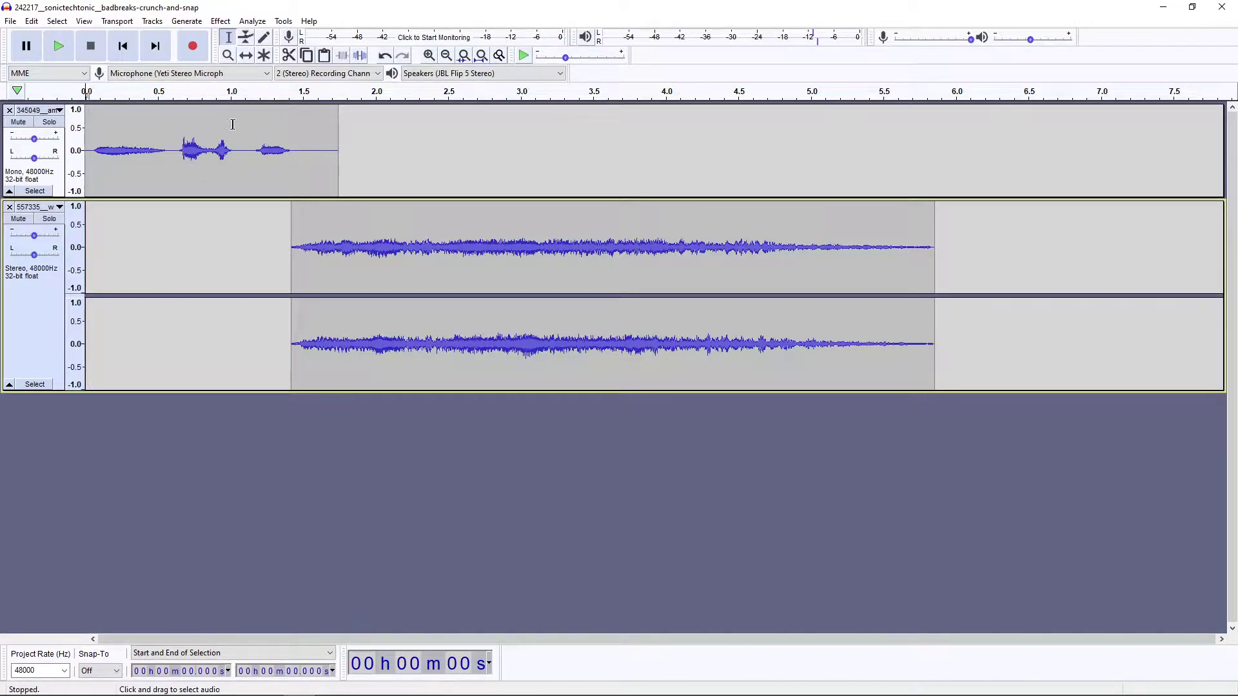
{"action": "left_click", "coordinate": [58, 45]}
- Switch to the 05_SOUNDS folder in File Explorer and preview the Smashing WAV file
{"action": "mouse_move", "coordinate": [236, 687]}
{"action": "left_click", "coordinate": [138, 688]}
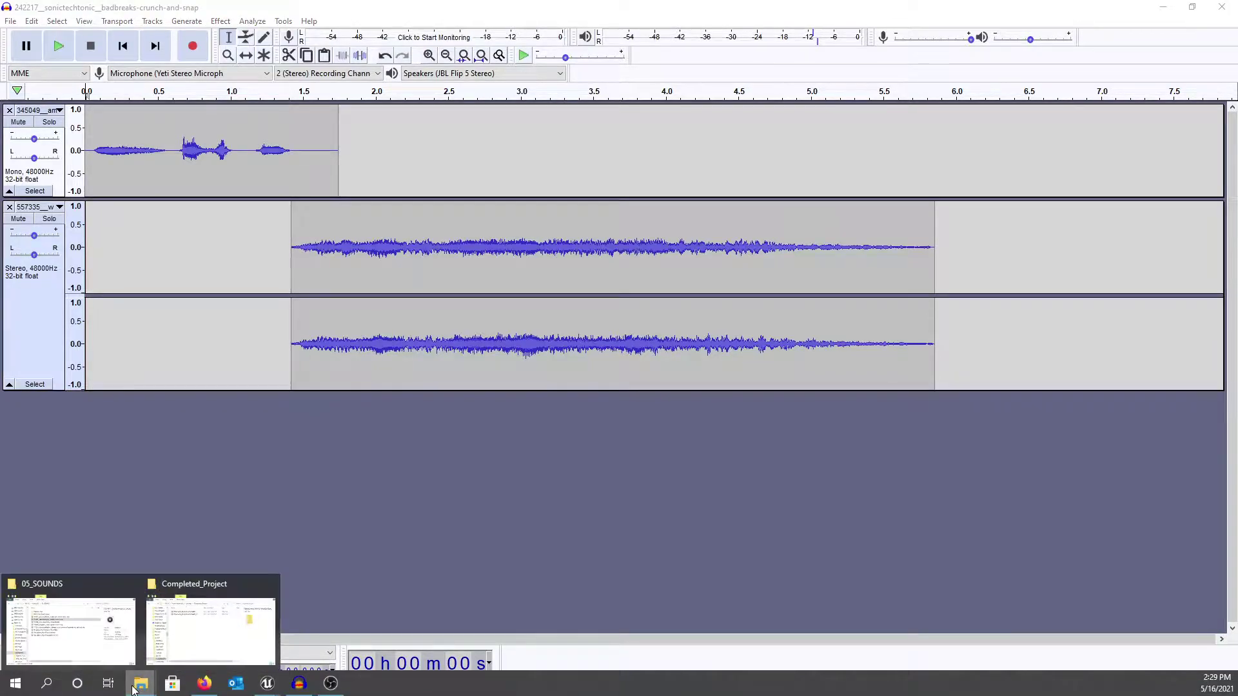
{"action": "left_click", "coordinate": [71, 625]}
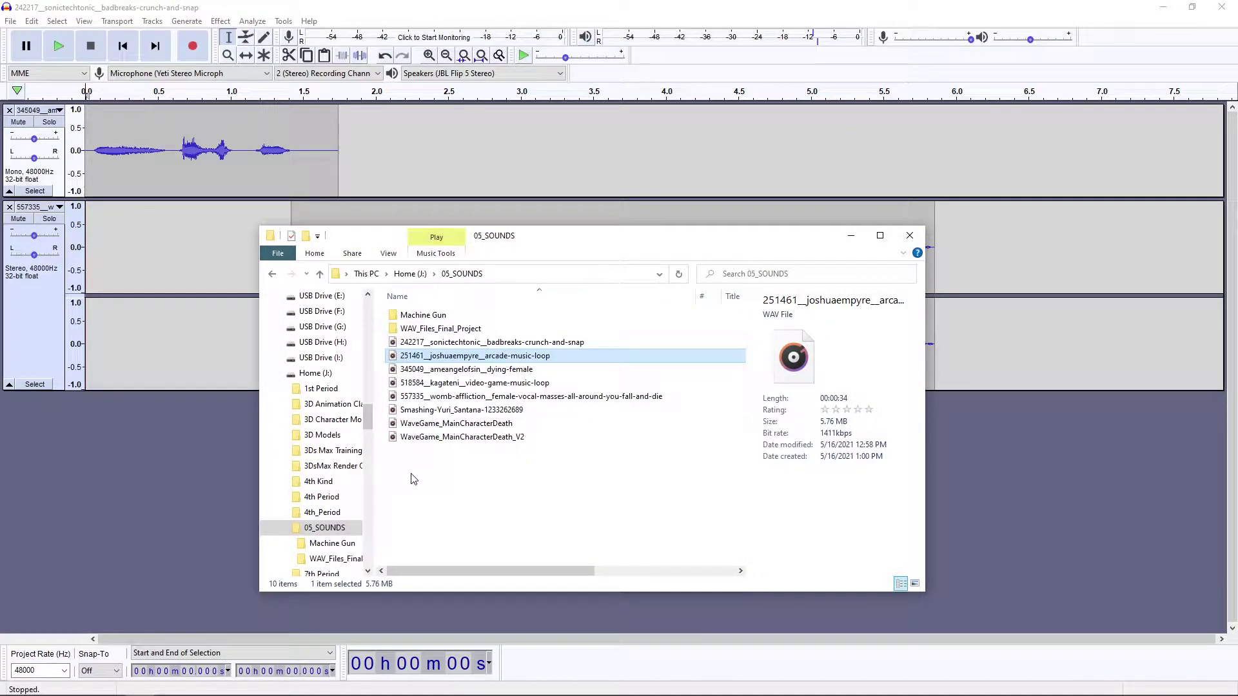
{"action": "left_click", "coordinate": [420, 411]}
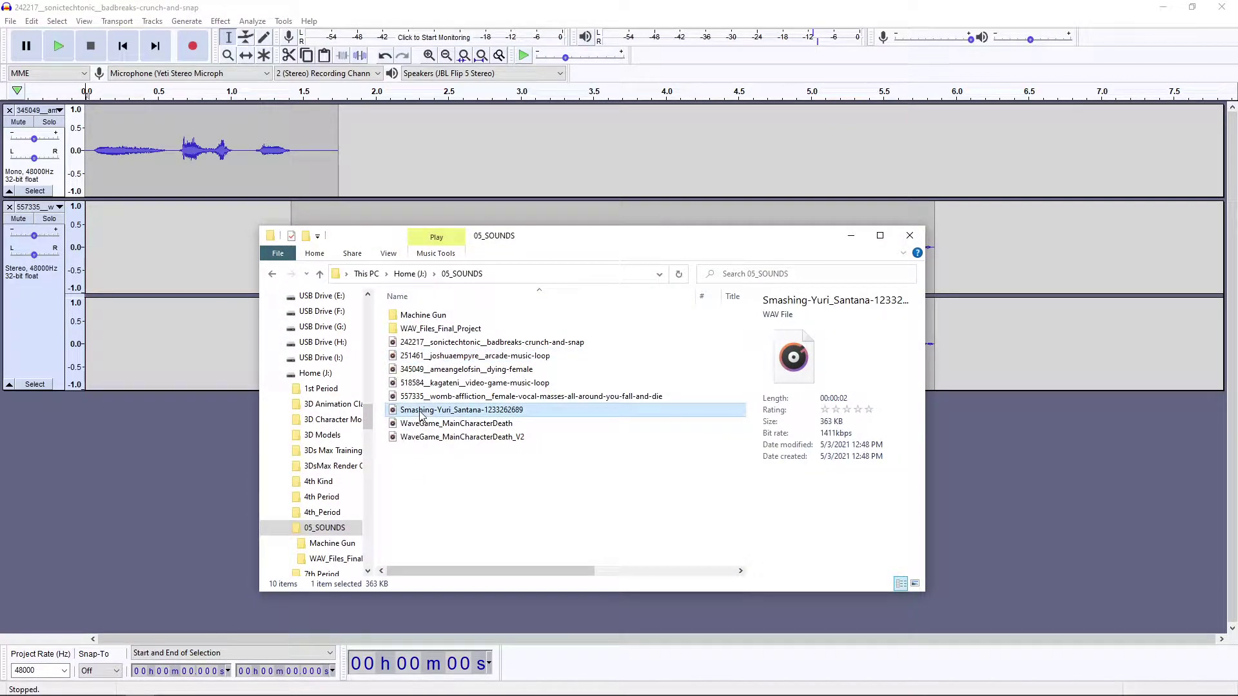
{"action": "double_click", "coordinate": [436, 413]}
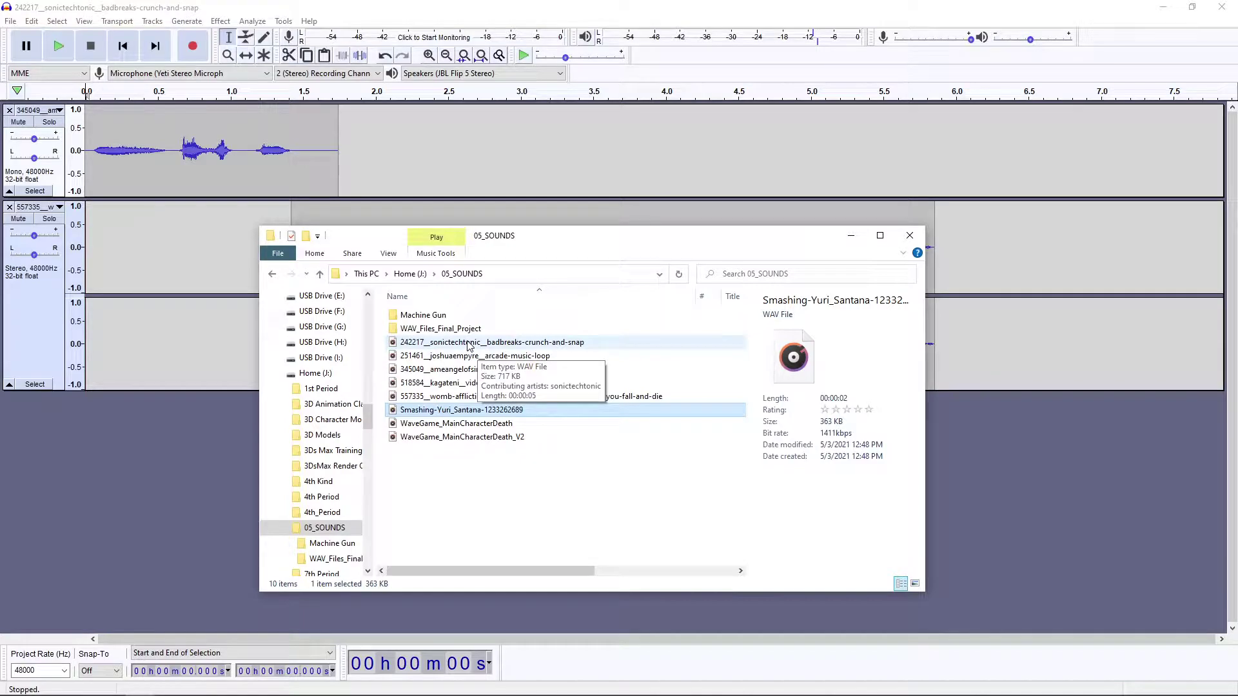
{"action": "left_click_drag", "start_coordinate": [586, 241], "coordinate": [577, 433]}
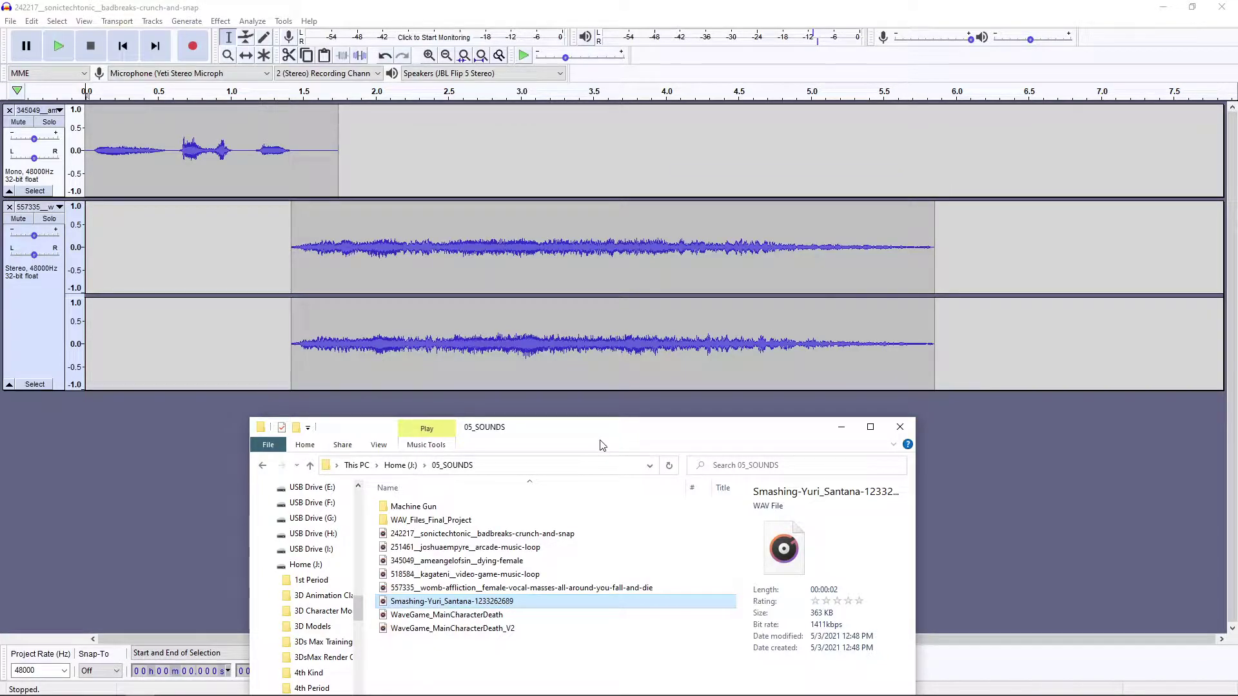
{"action": "left_click_drag", "start_coordinate": [543, 429], "coordinate": [467, 177]}
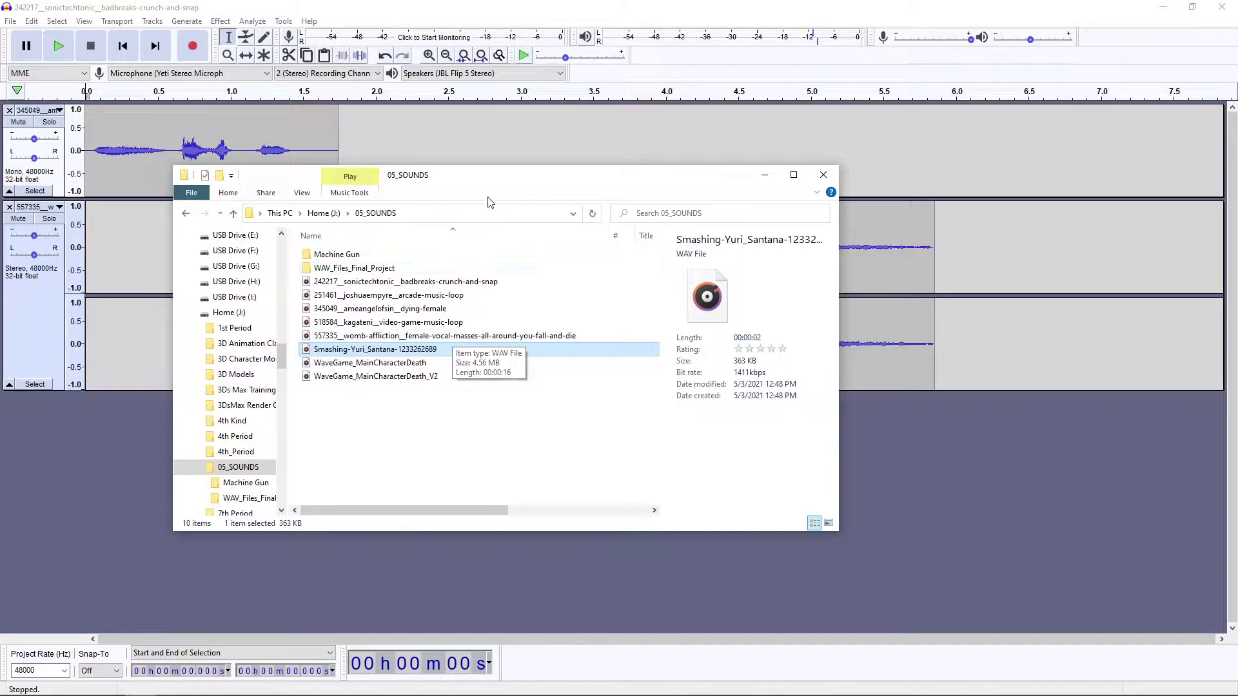
{"action": "left_click_drag", "start_coordinate": [490, 185], "coordinate": [454, 208]}
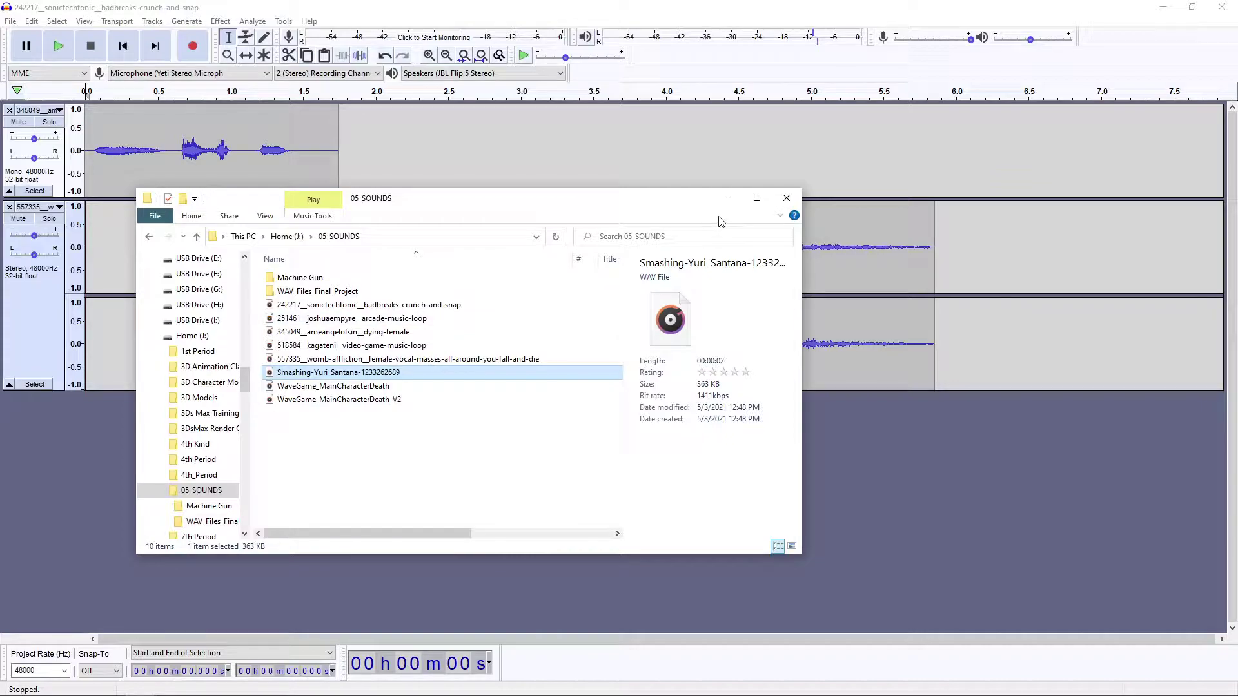
- Minimize File Explorer, Audacity and Firefox to return to the Wave_Game project in Unreal Editor
{"action": "left_click", "coordinate": [728, 198]}
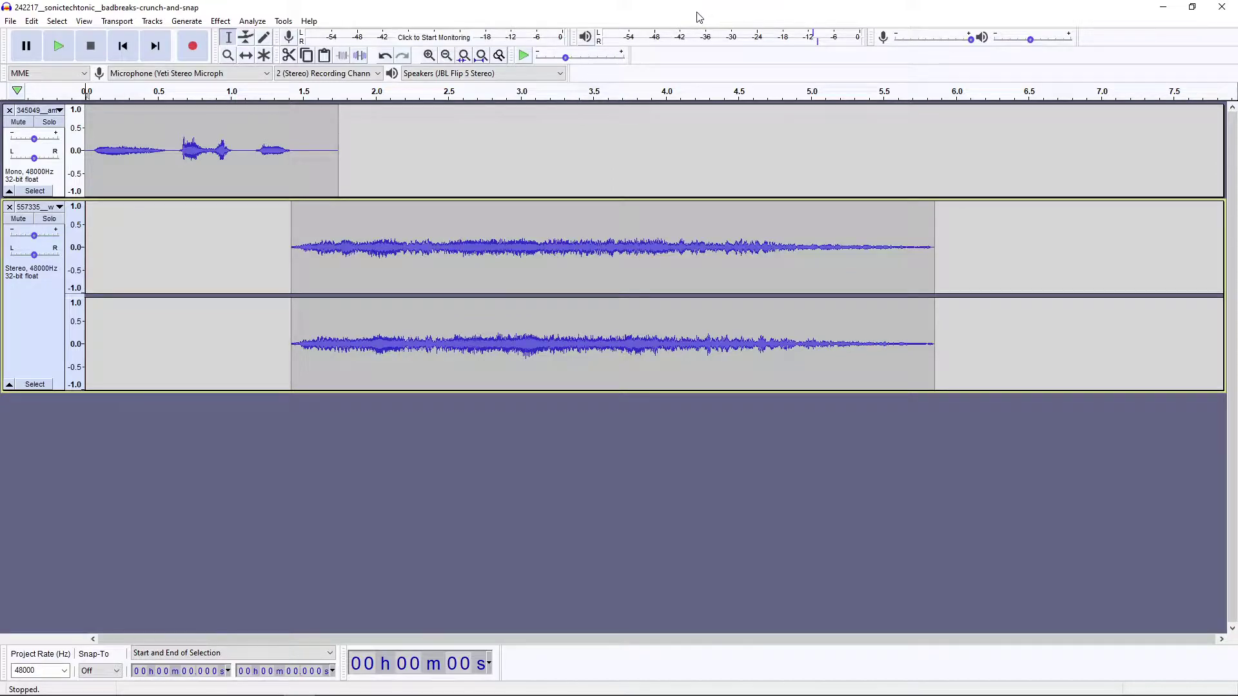
{"action": "left_click_drag", "start_coordinate": [598, 85], "coordinate": [587, 90]}
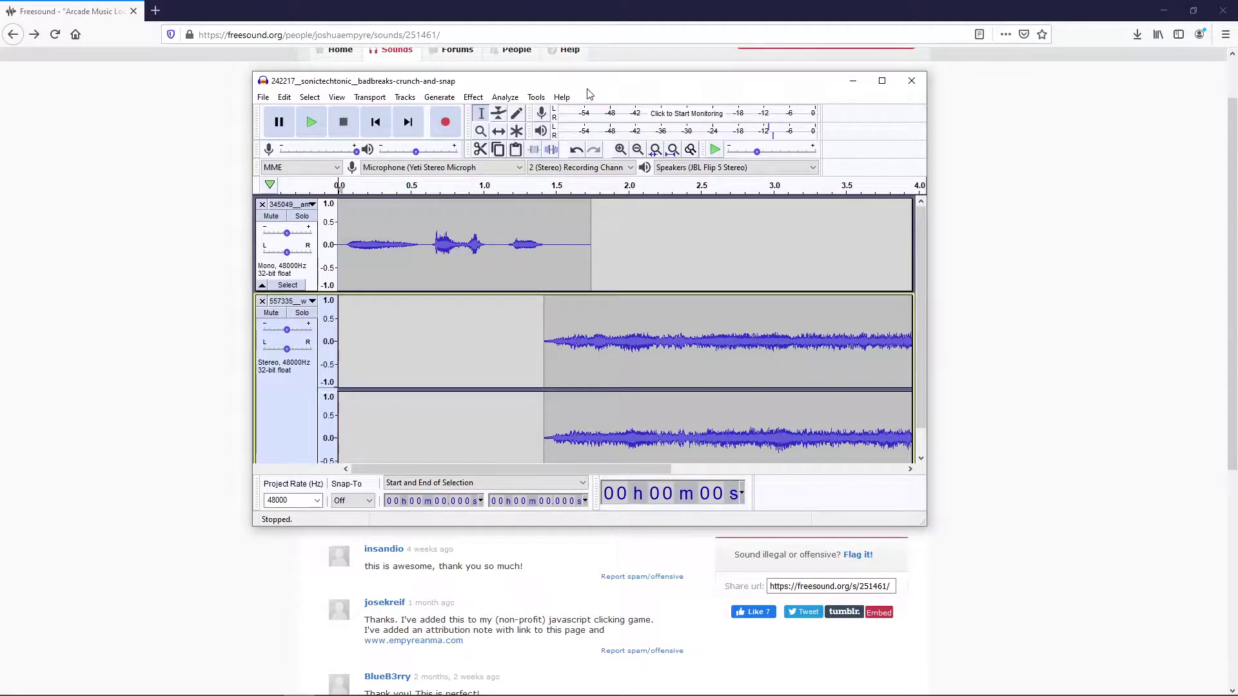
{"action": "left_click", "coordinate": [850, 86]}
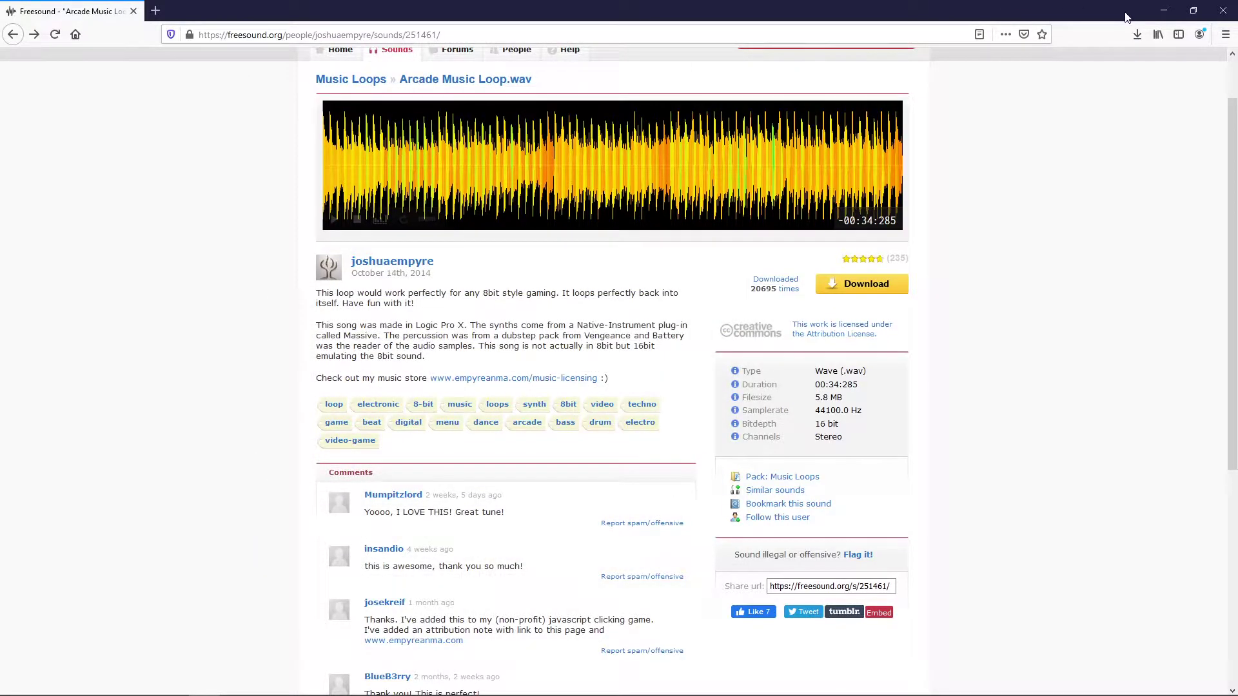
{"action": "left_click", "coordinate": [1162, 14]}
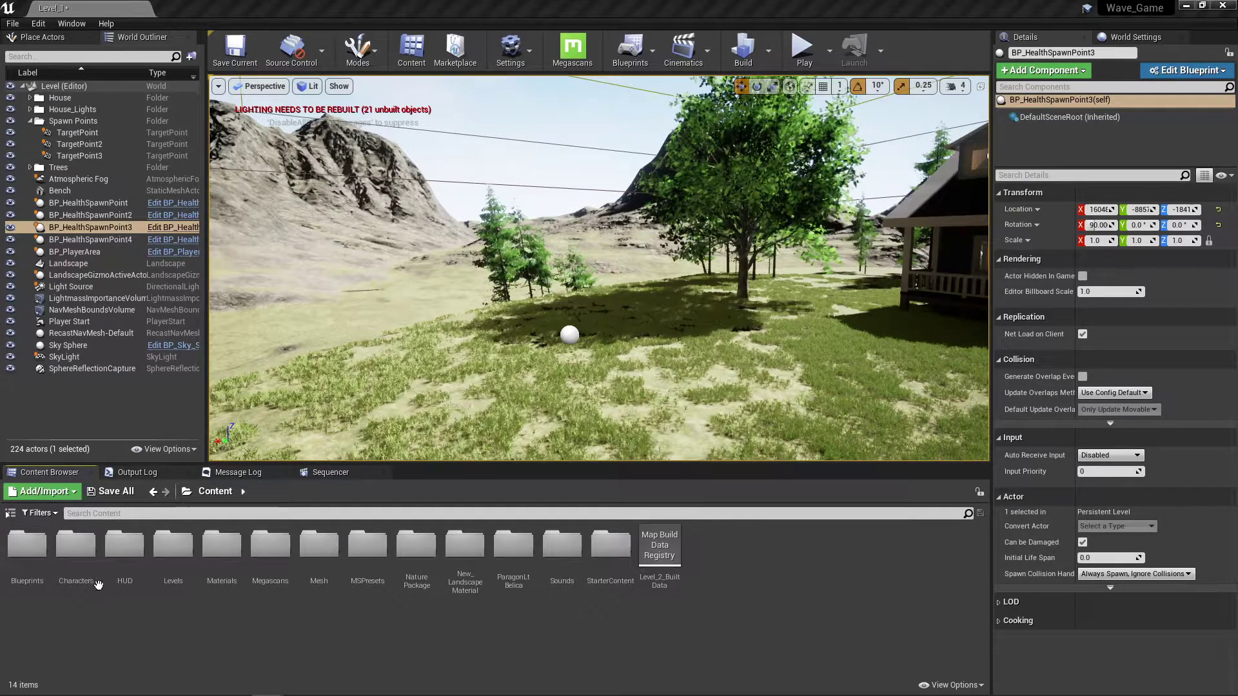
- Open the AnimBP_RedSpider animation blueprint from Blueprints/Enemy/Spider/Spider_Animations
{"action": "double_click", "coordinate": [27, 546]}
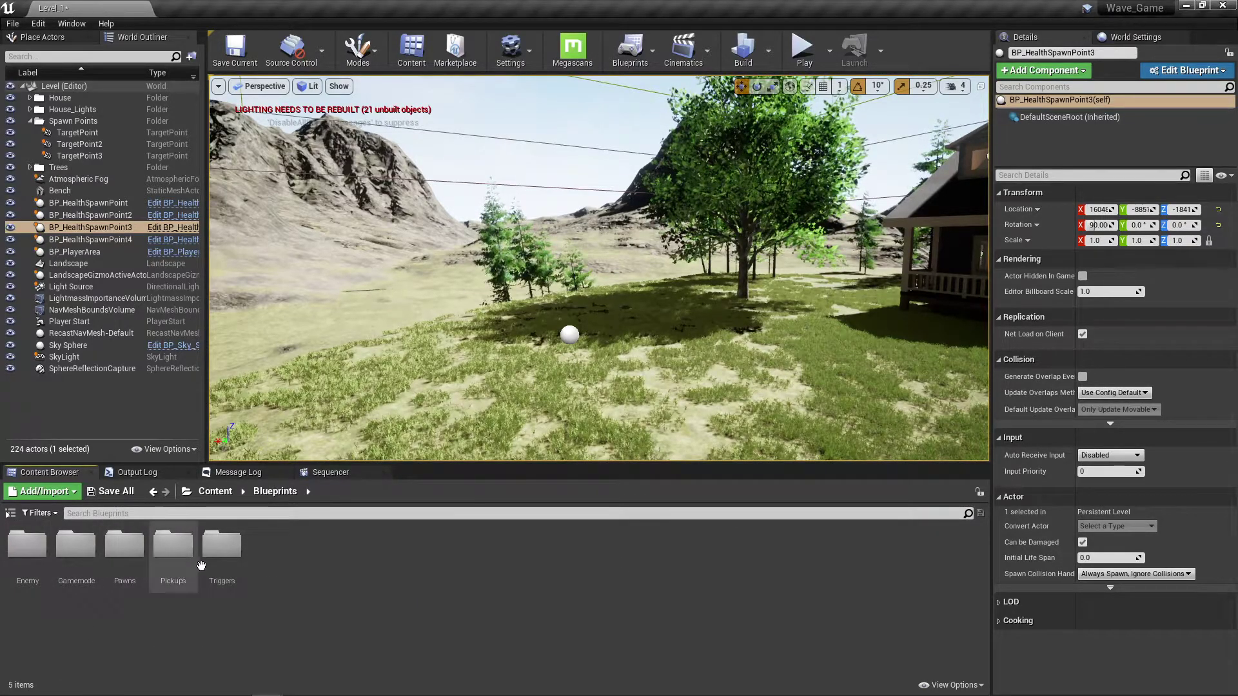
{"action": "double_click", "coordinate": [27, 546]}
{"action": "double_click", "coordinate": [27, 548]}
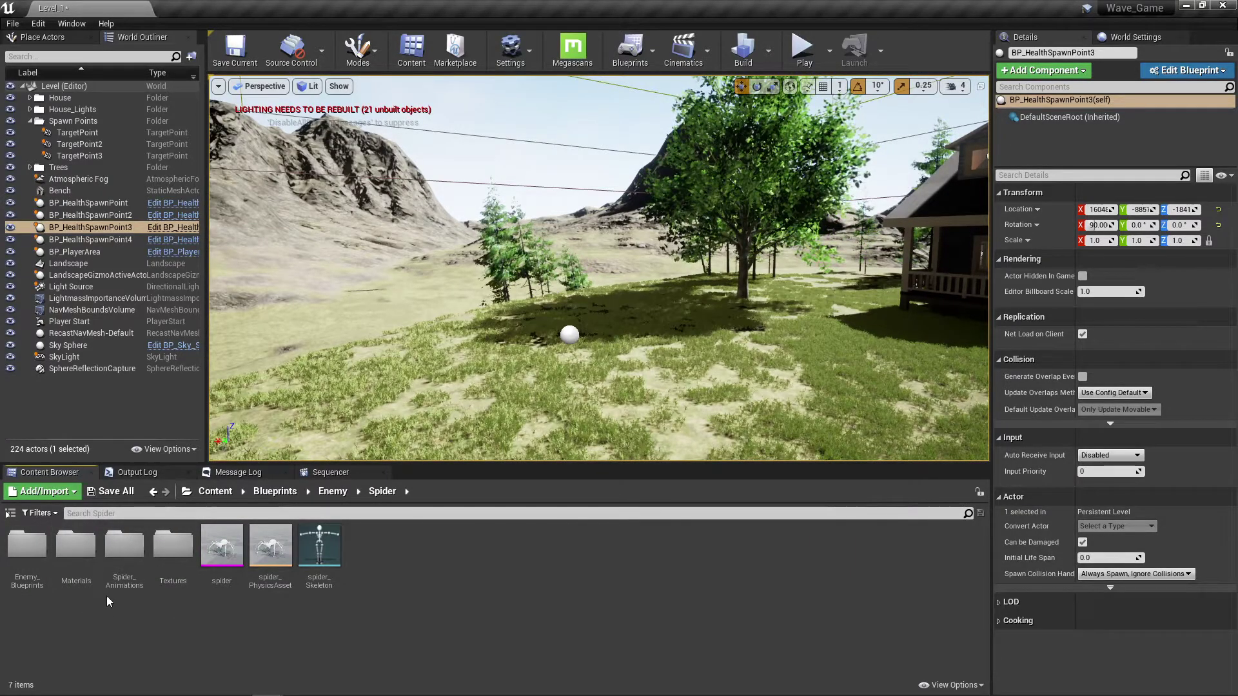
{"action": "double_click", "coordinate": [130, 550]}
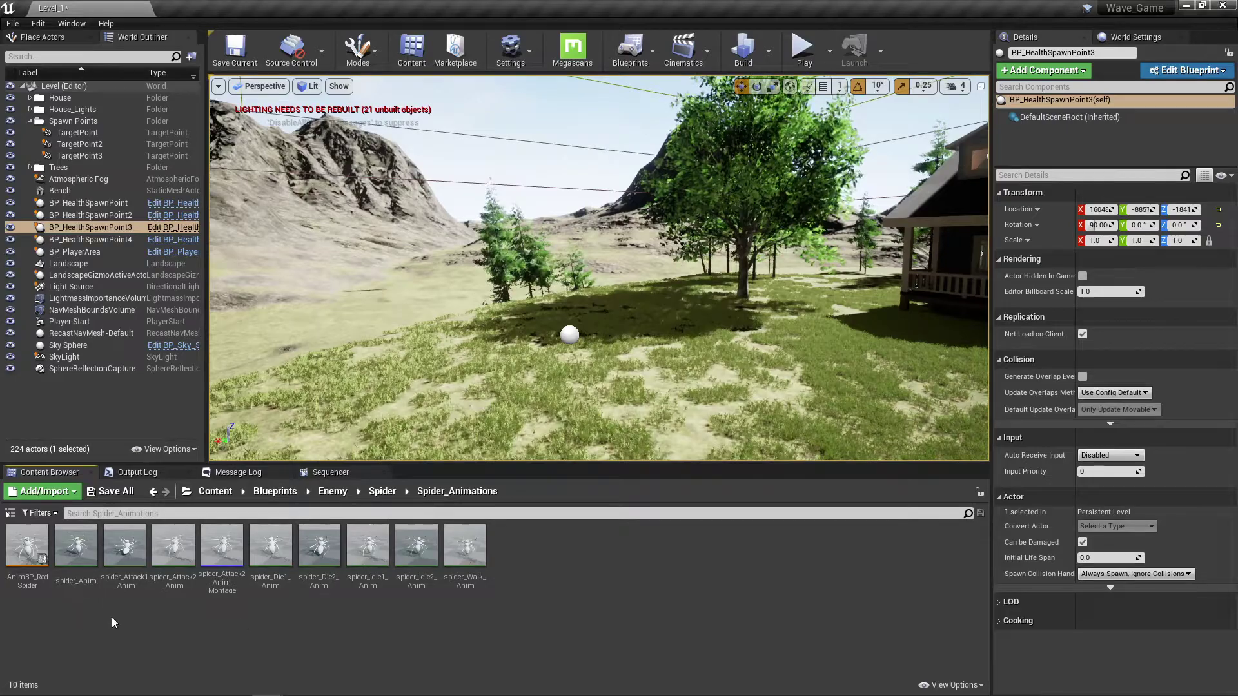
{"action": "left_click", "coordinate": [34, 574]}
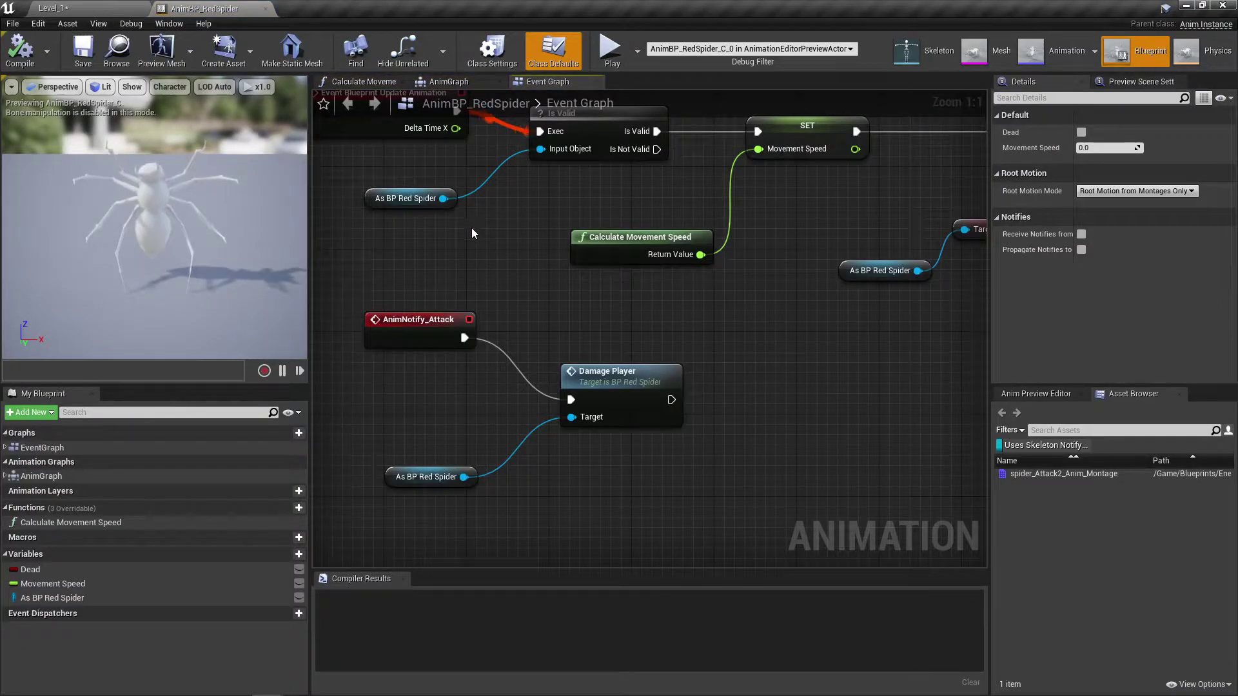
- Open the spider_Die1_Anim sequence from its node in the AnimGraph and dock its editor with the other open assets
{"action": "right_click_drag", "start_coordinate": [473, 80], "coordinate": [411, 162]}
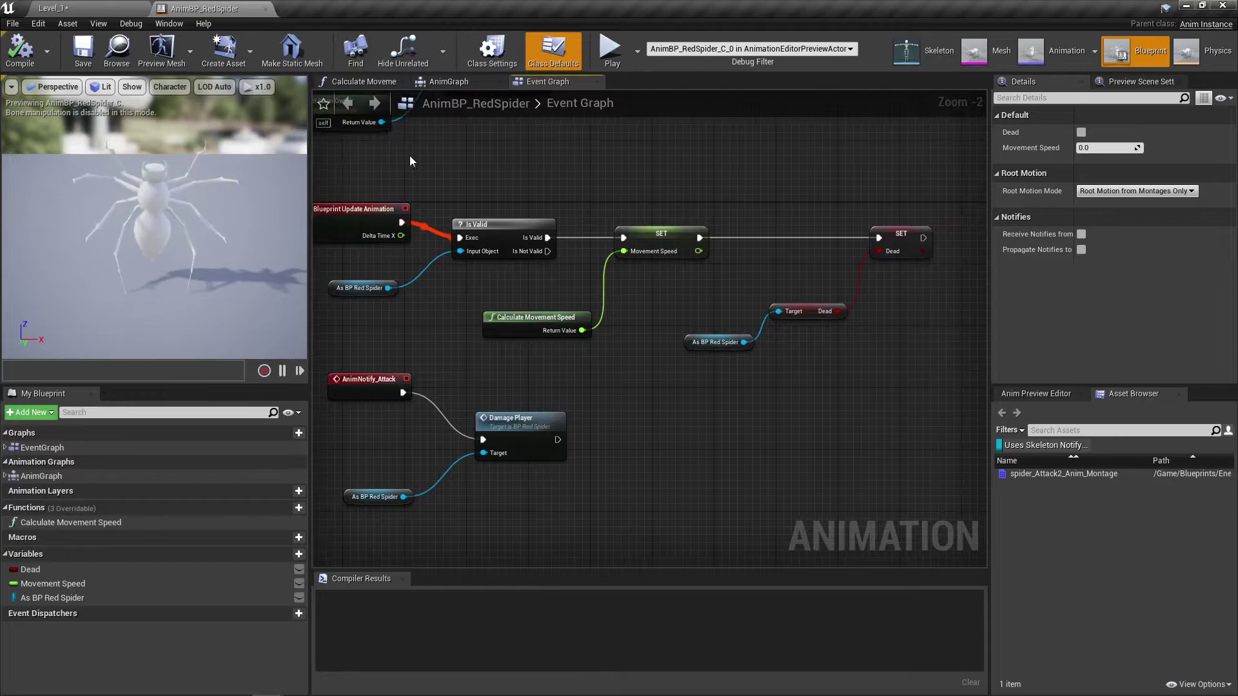
{"action": "left_click", "coordinate": [451, 84]}
{"action": "right_click_drag", "start_coordinate": [534, 310], "coordinate": [430, 245]}
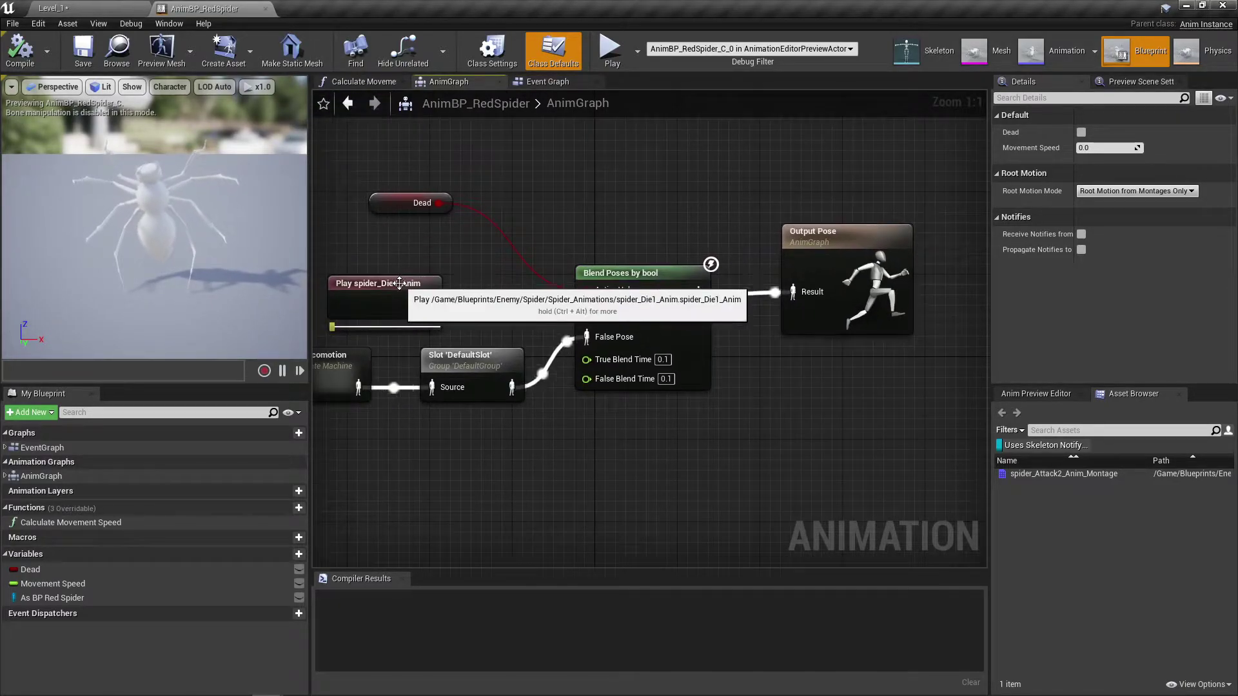
{"action": "left_click", "coordinate": [403, 316]}
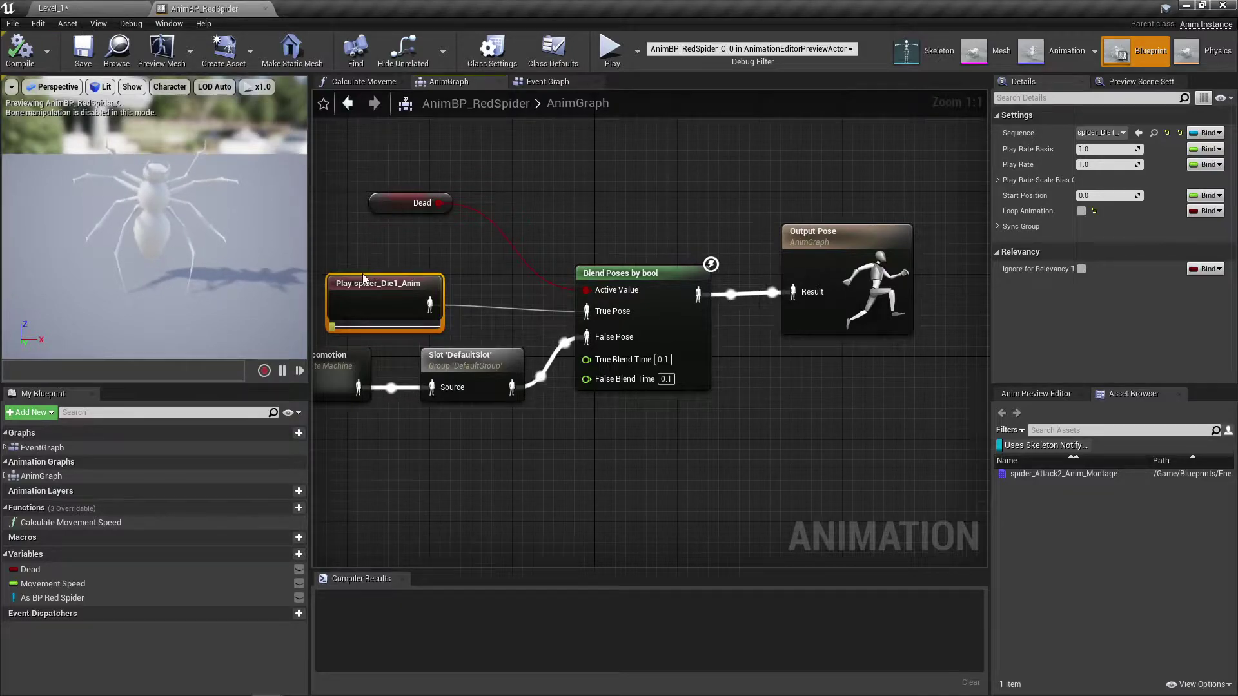
{"action": "double_click", "coordinate": [383, 290]}
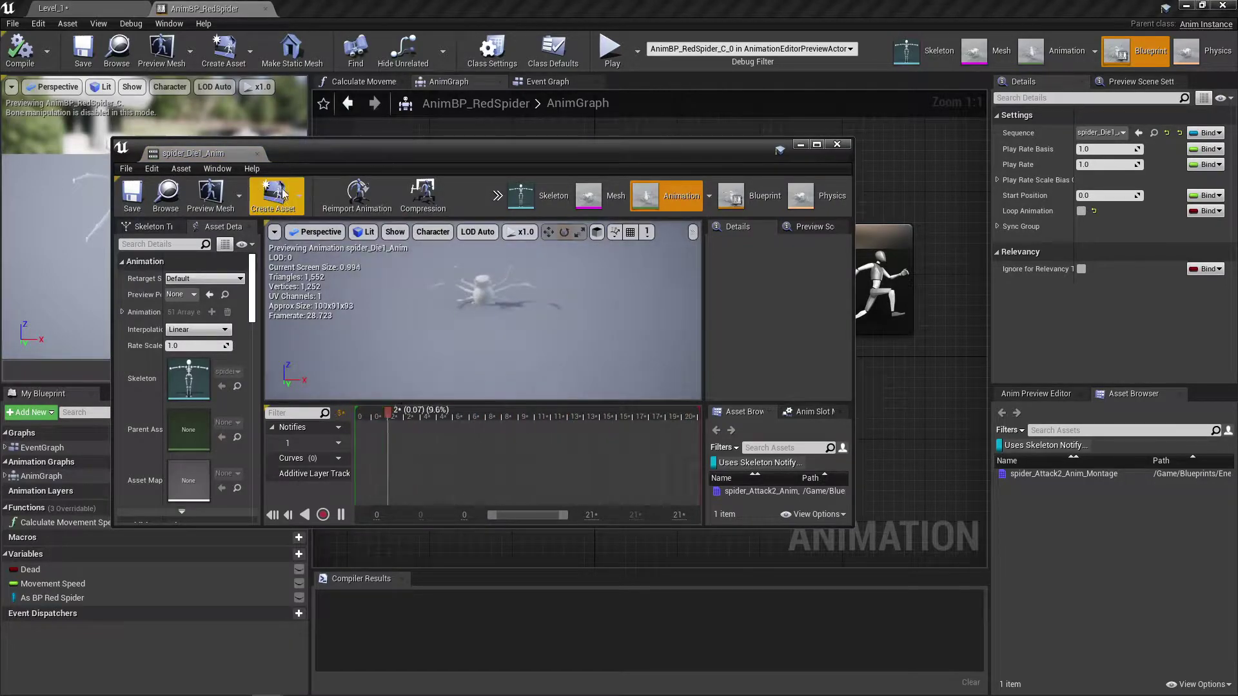
{"action": "left_click_drag", "start_coordinate": [188, 149], "coordinate": [320, 12]}
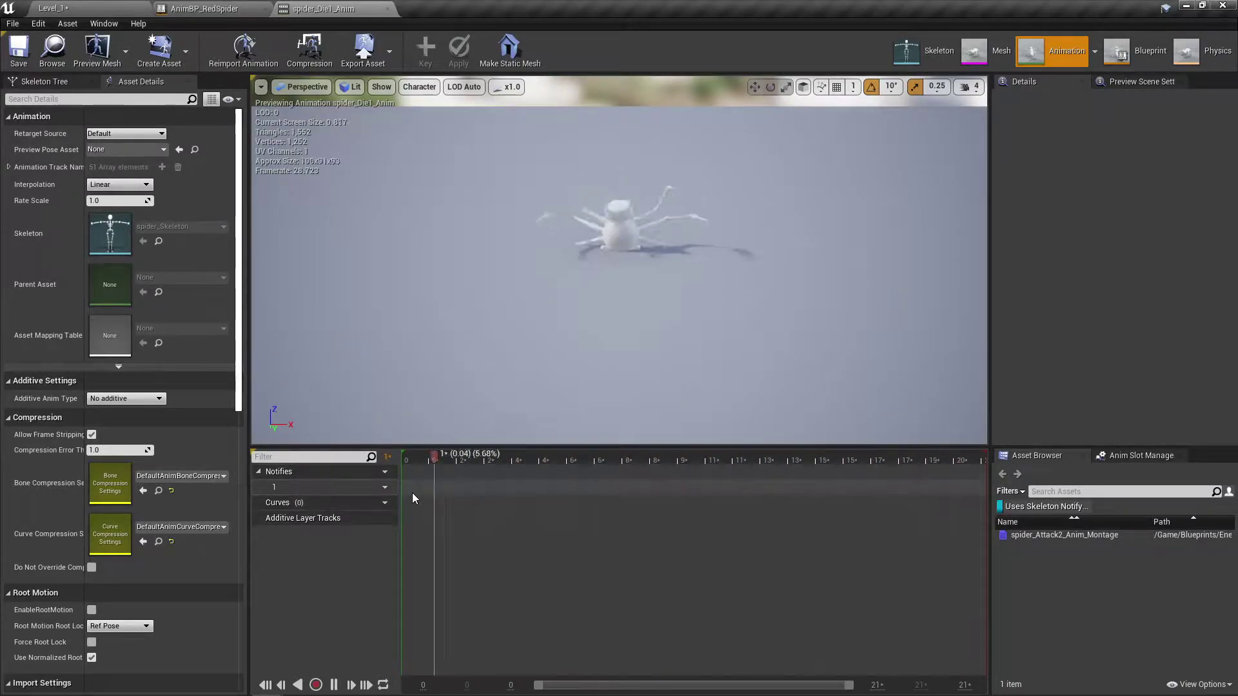
- Pause the spider_Die1_Anim preview, add a Play Sound notify at the start of notify track 1 and select it
{"action": "left_click", "coordinate": [335, 684]}
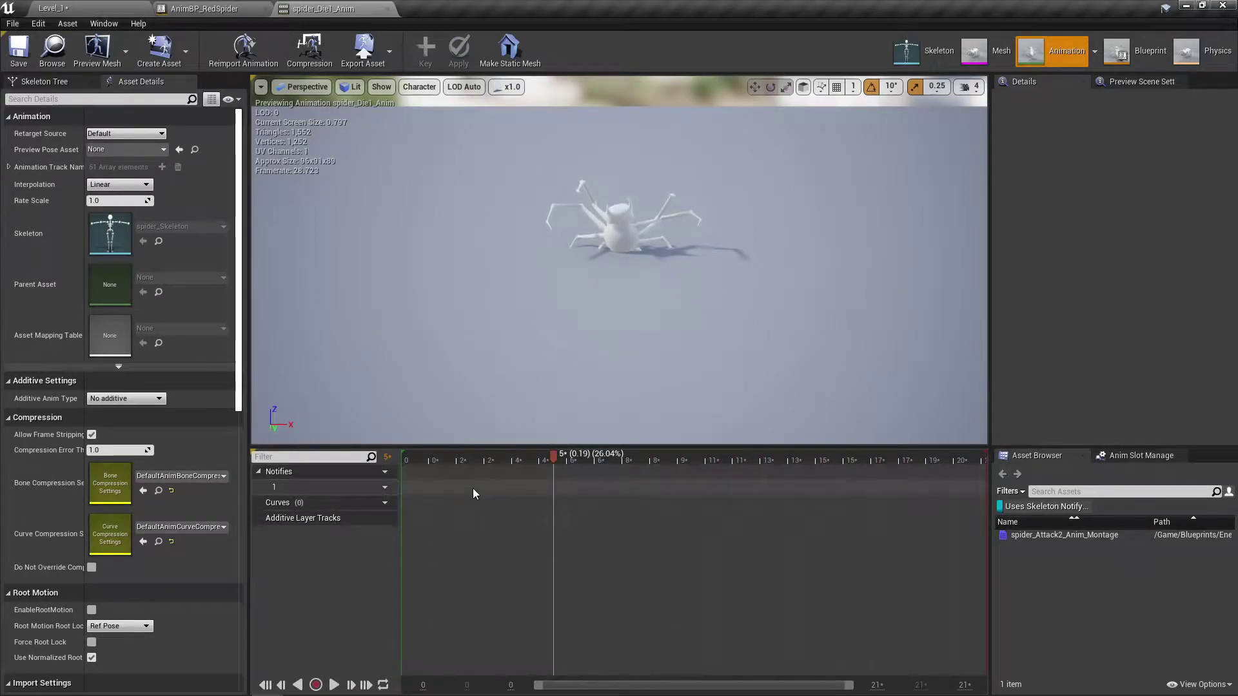
{"action": "right_click", "coordinate": [412, 488]}
{"action": "mouse_move", "coordinate": [435, 505]}
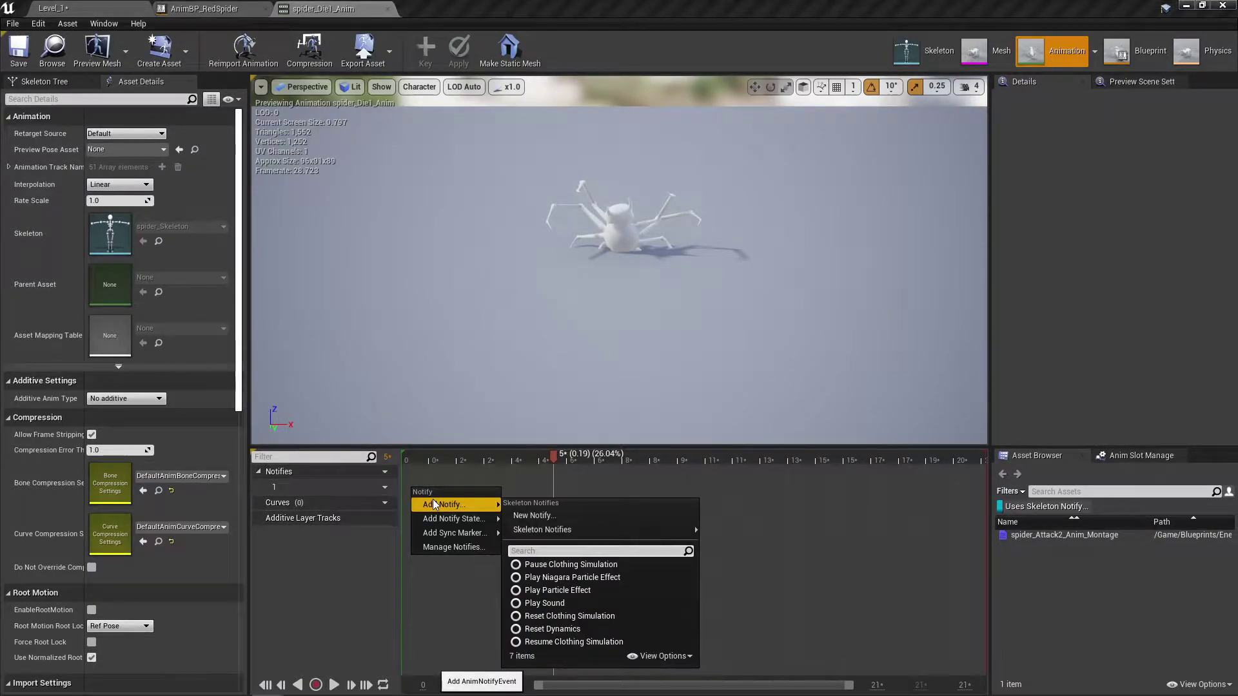
{"action": "left_click", "coordinate": [535, 604]}
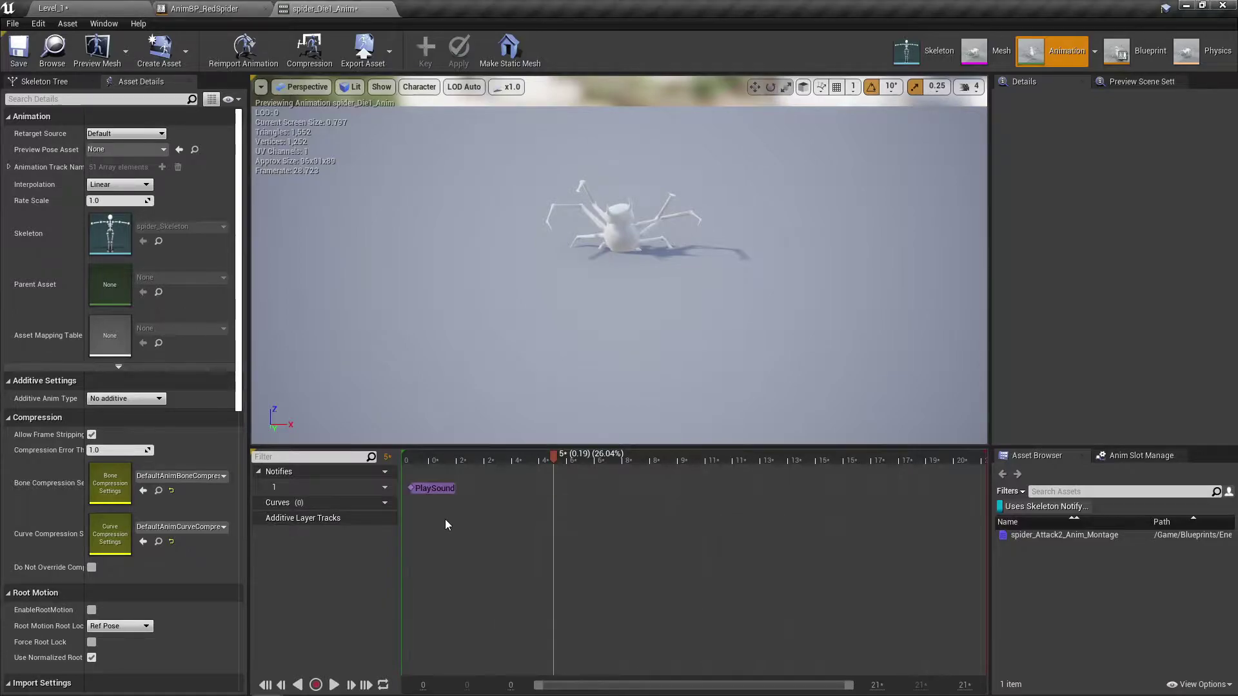
{"action": "left_click", "coordinate": [419, 488]}
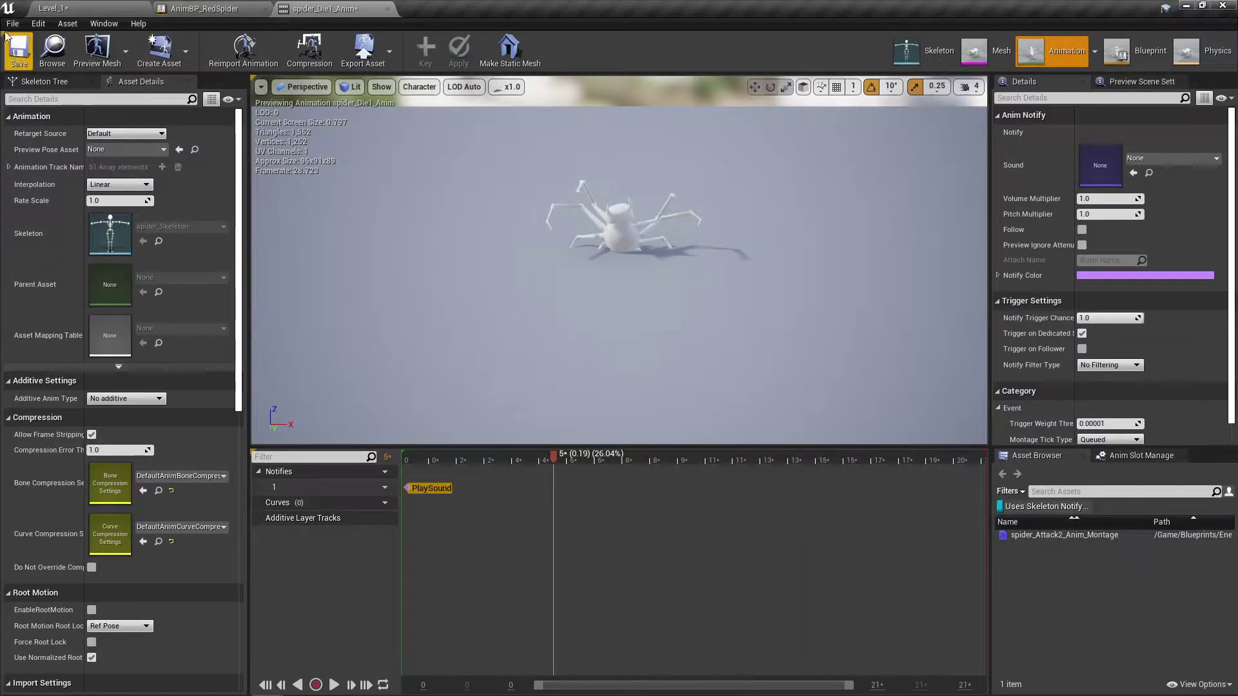
- Open the project's Content/Sounds folder in the level editor and bring up the 05_SOUNDS folder in File Explorer
{"action": "left_click", "coordinate": [69, 9]}
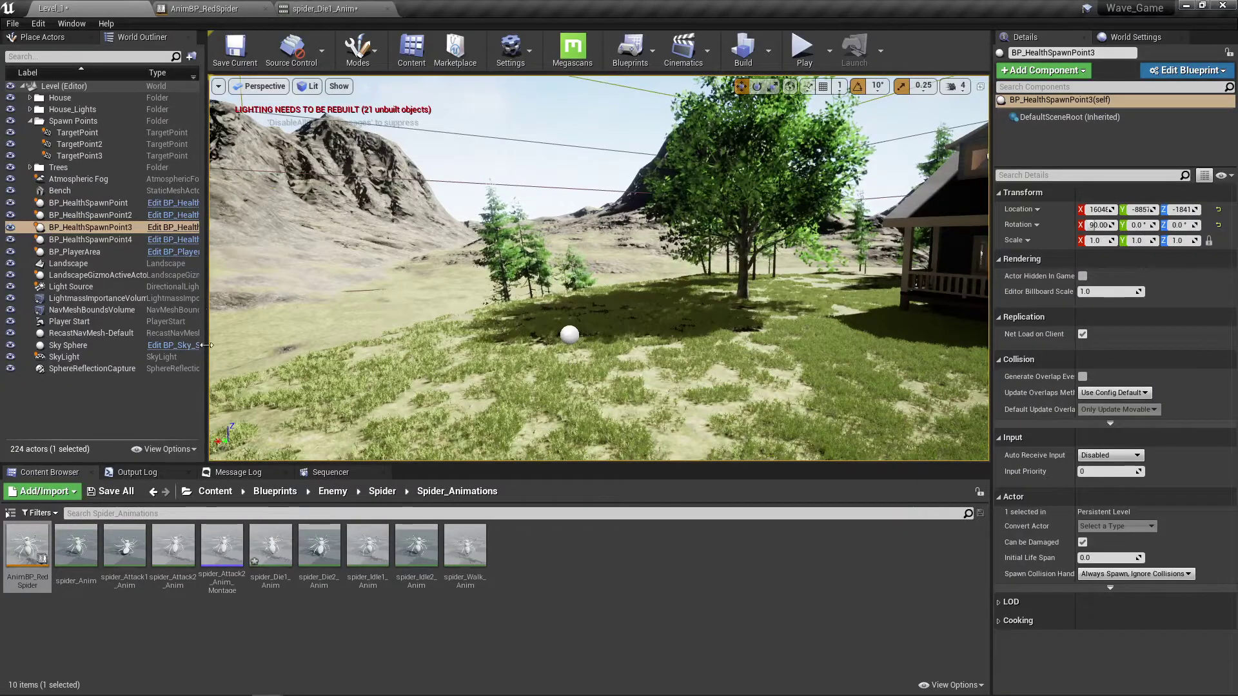
{"action": "left_click", "coordinate": [207, 492]}
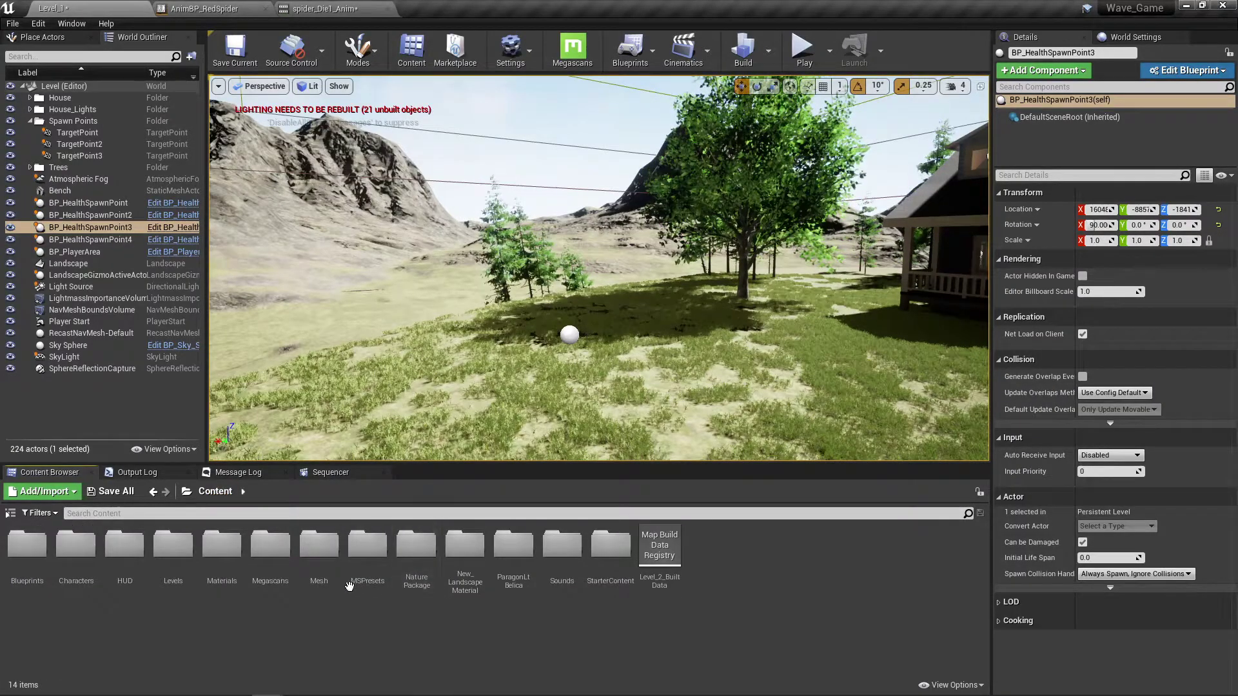
{"action": "double_click", "coordinate": [555, 549]}
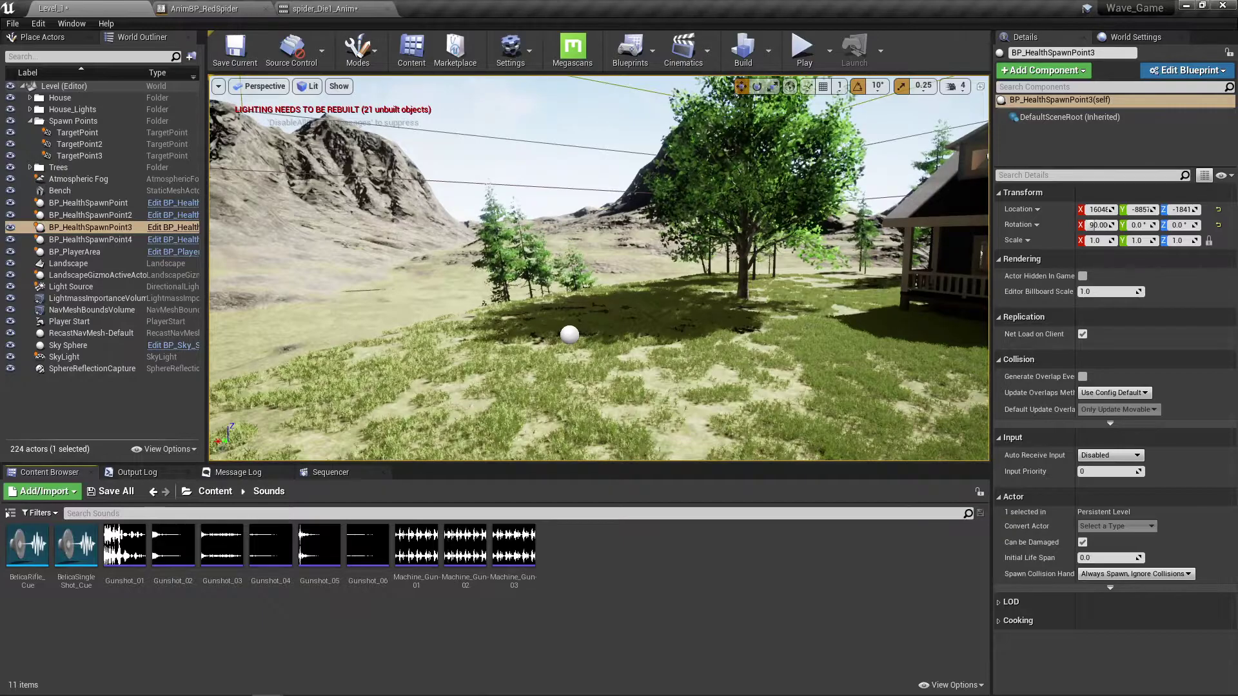
{"action": "mouse_move", "coordinate": [200, 689]}
{"action": "mouse_move", "coordinate": [140, 684]}
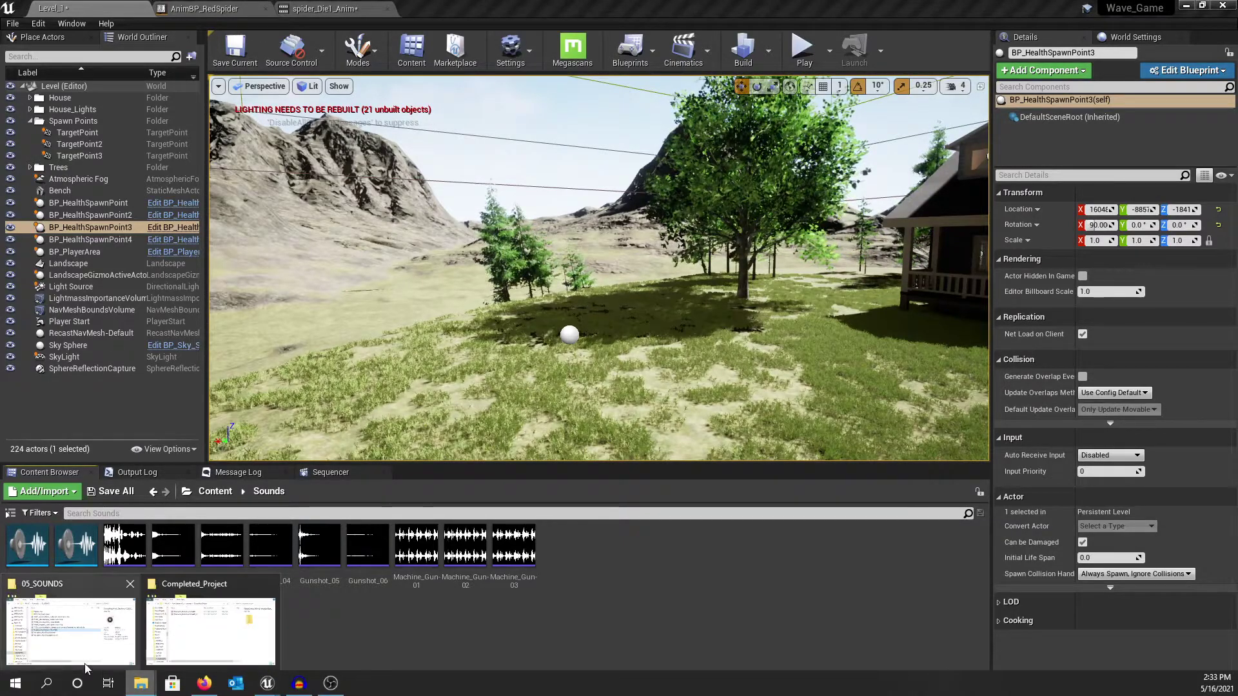
{"action": "left_click", "coordinate": [79, 659]}
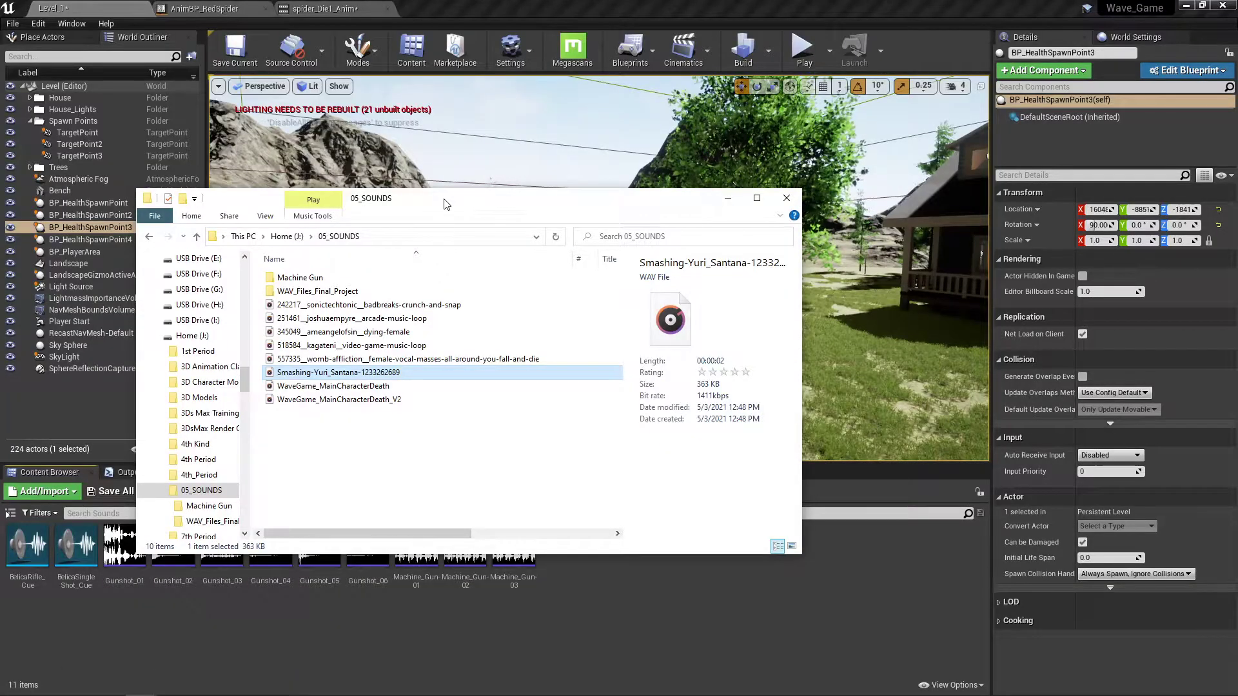
- Import the Smashing WAV file from 05_SOUNDS into the project's Sounds folder and start importing WaveGame_MainCharacterDeath_V2
{"action": "left_click_drag", "start_coordinate": [464, 208], "coordinate": [657, 52]}
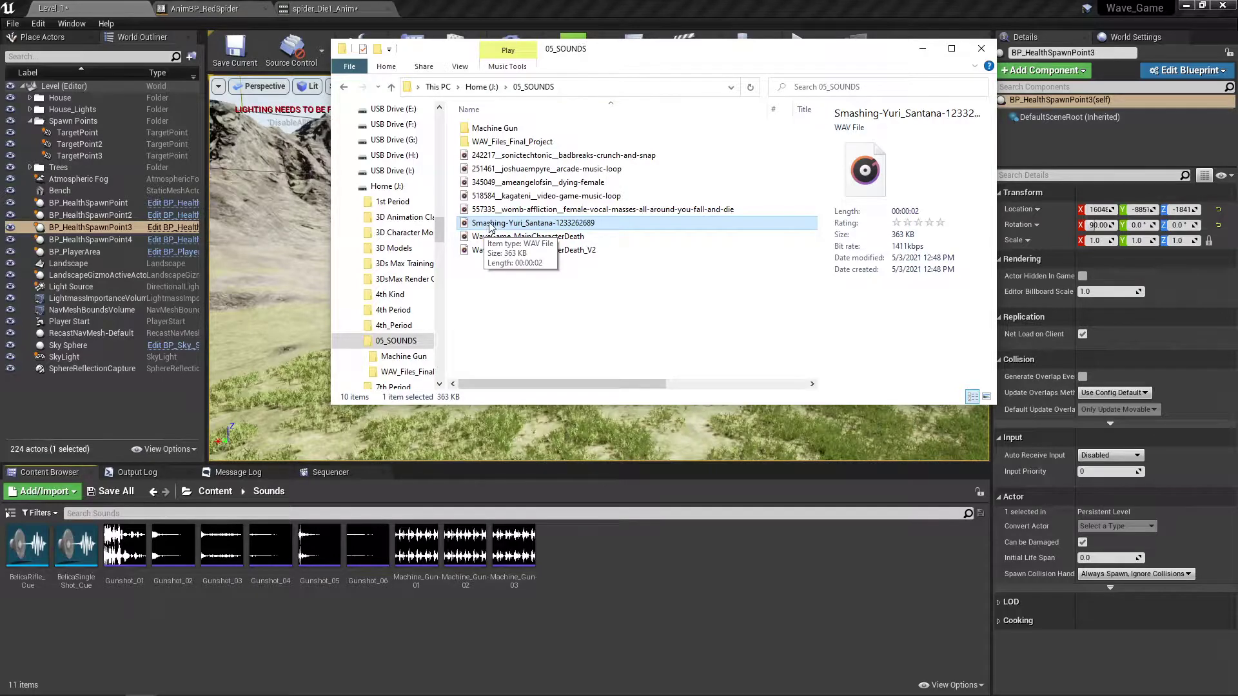
{"action": "left_click_drag", "start_coordinate": [472, 225], "coordinate": [586, 566]}
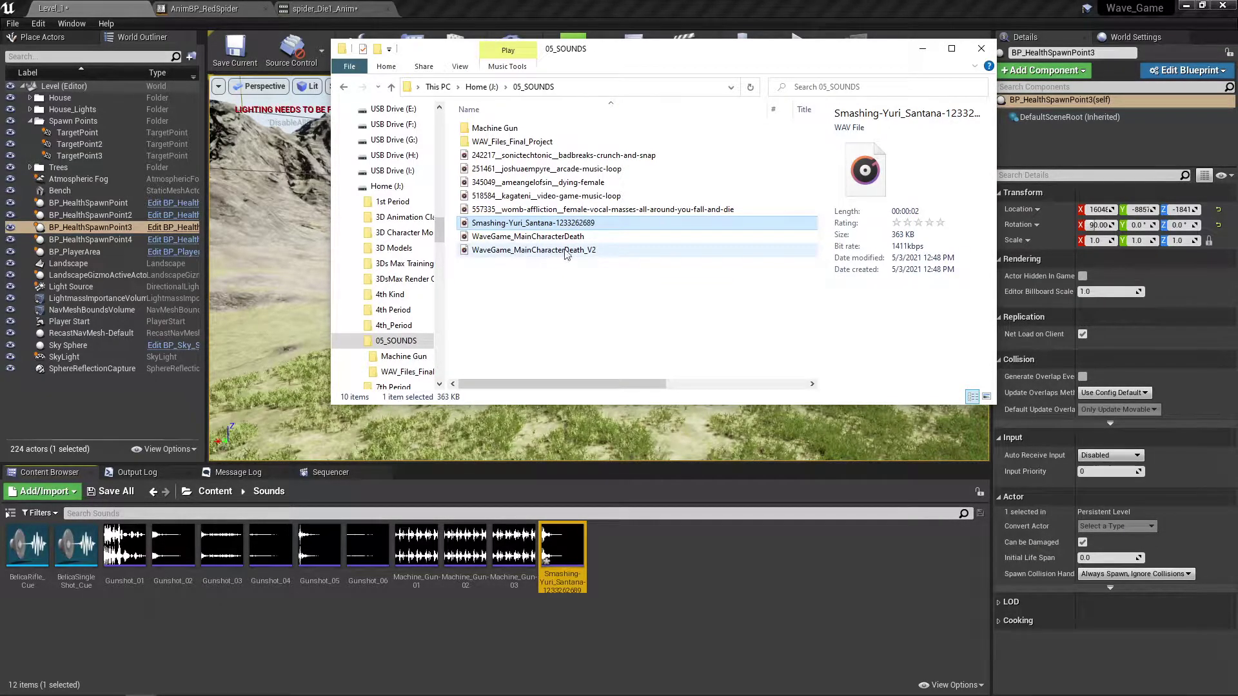
{"action": "left_click_drag", "start_coordinate": [463, 252], "coordinate": [567, 469]}
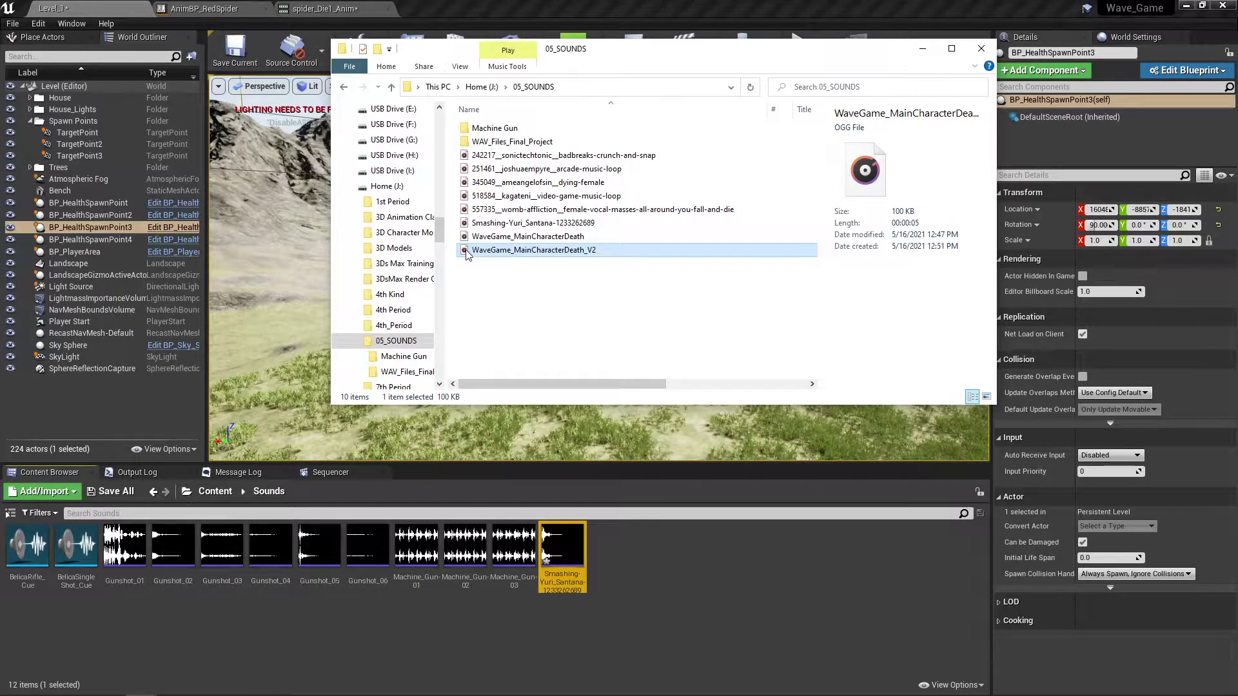
- Try to import the arcade-music-loop WAV file from 05_SOUNDS into the project's Sounds folder
{"action": "key", "text": "F2"}
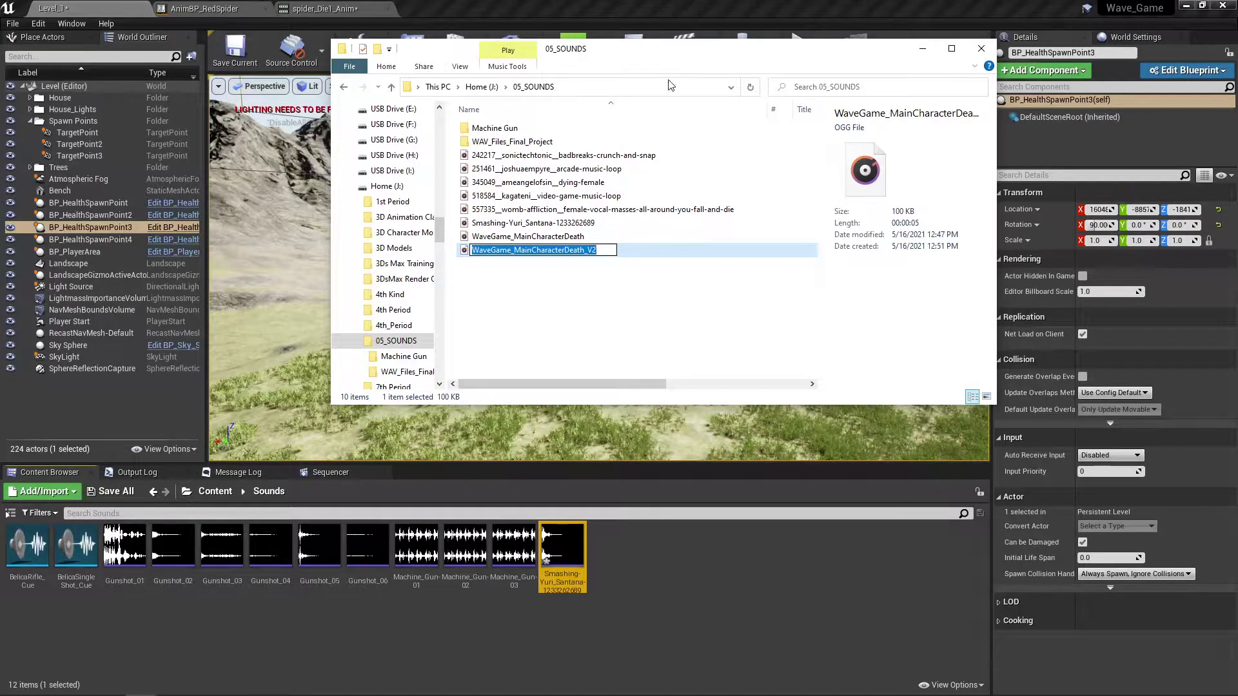
{"action": "left_click", "coordinate": [462, 251]}
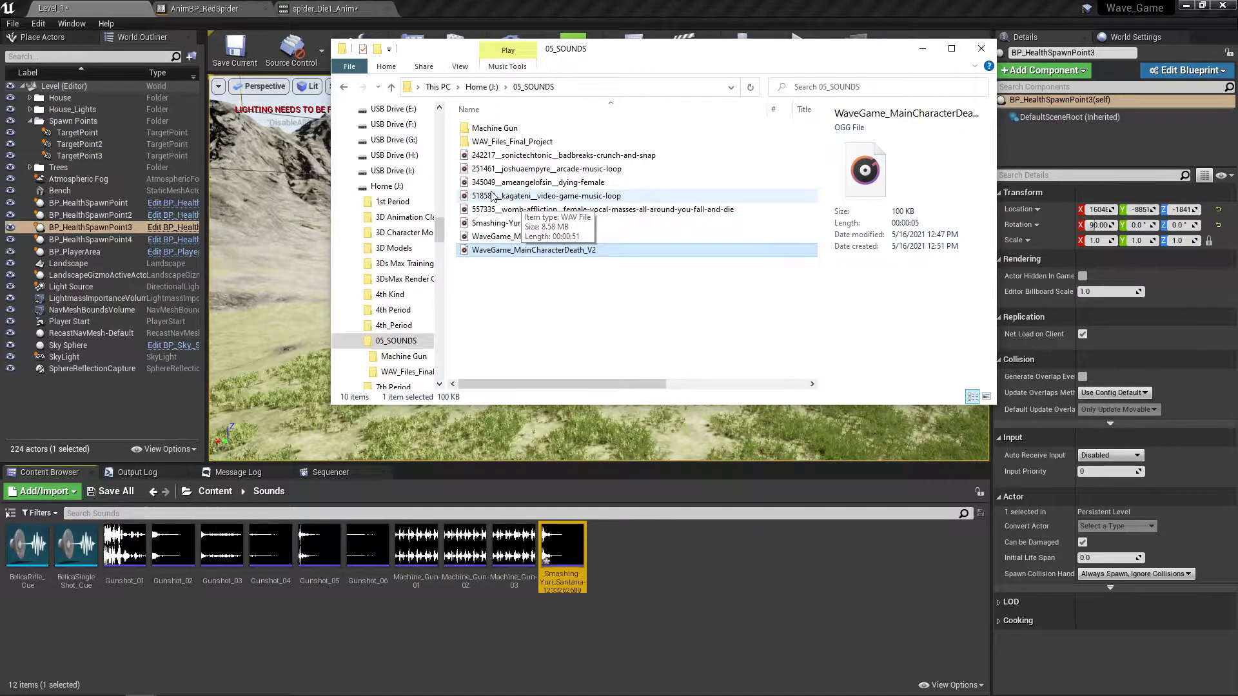
{"action": "left_click_drag", "start_coordinate": [465, 184], "coordinate": [622, 561]}
{"action": "left_click", "coordinate": [463, 169]}
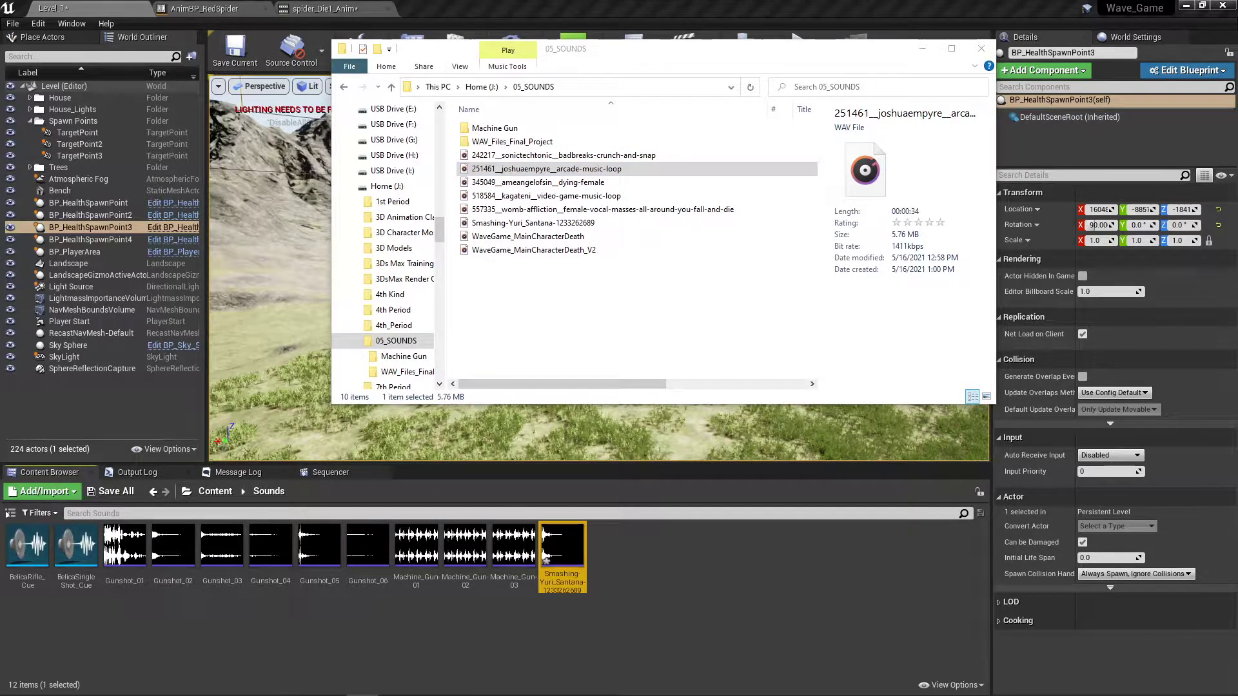
{"action": "left_click", "coordinate": [464, 171]}
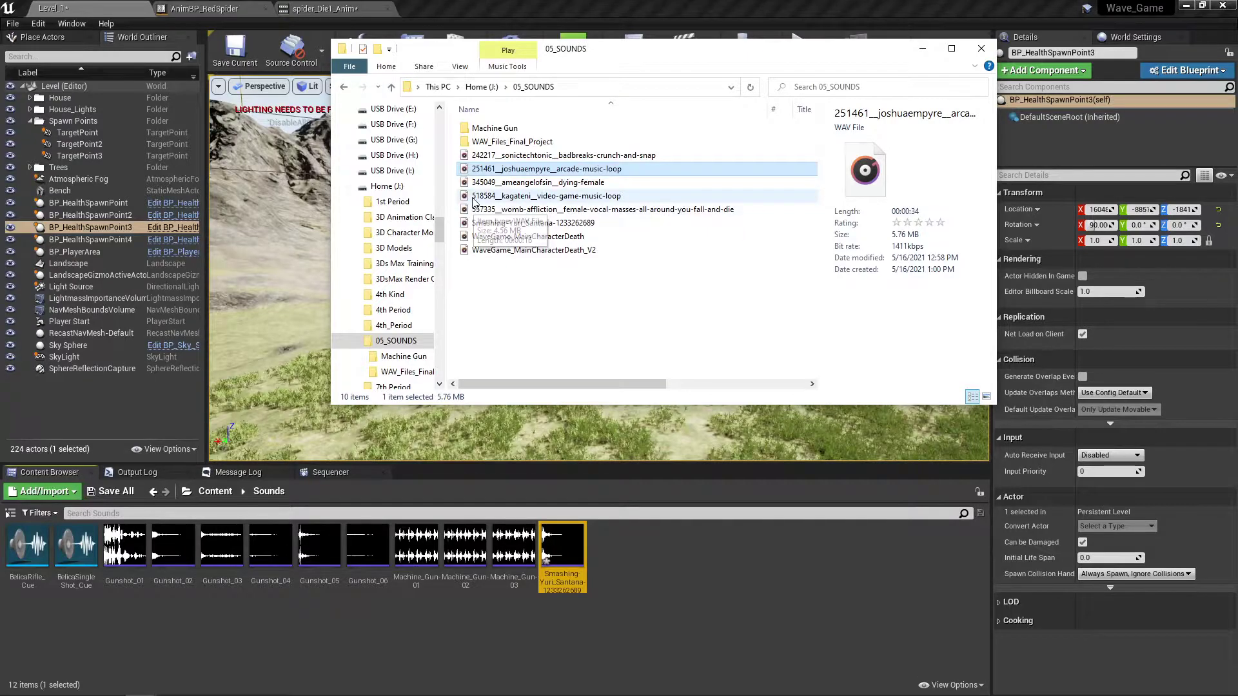
{"action": "left_click_drag", "start_coordinate": [464, 170], "coordinate": [585, 516]}
{"action": "left_click_drag", "start_coordinate": [632, 561], "coordinate": [634, 563]}
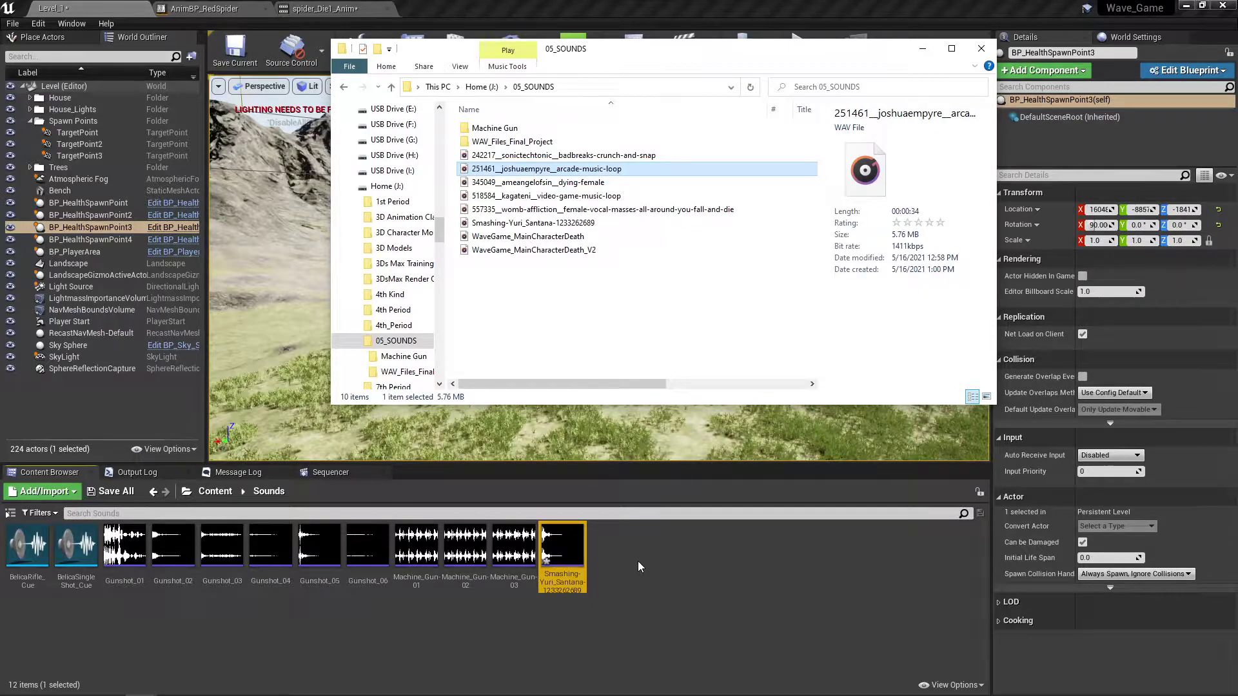
{"action": "left_click_drag", "start_coordinate": [588, 578], "coordinate": [600, 576]}
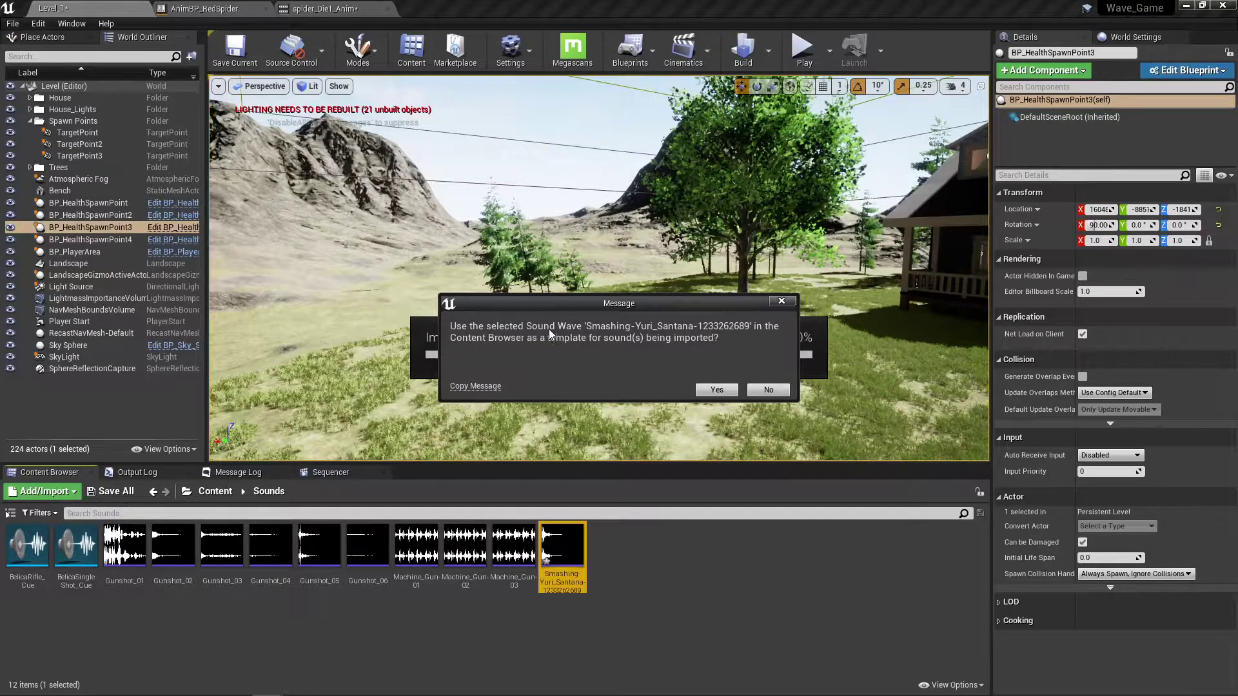
- Finish importing WaveGame_MainCharacterDeath_V2 without using the selected Smashing sound wave as a template
{"action": "left_click", "coordinate": [768, 390]}
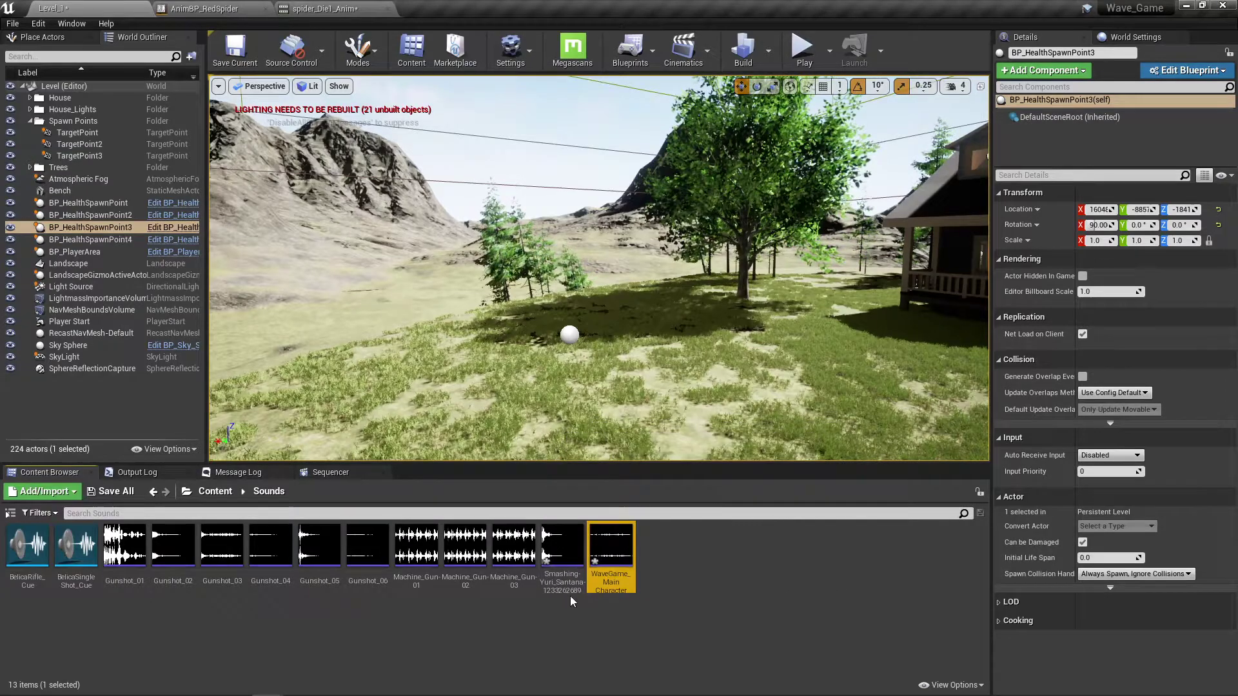
{"action": "mouse_move", "coordinate": [614, 579]}
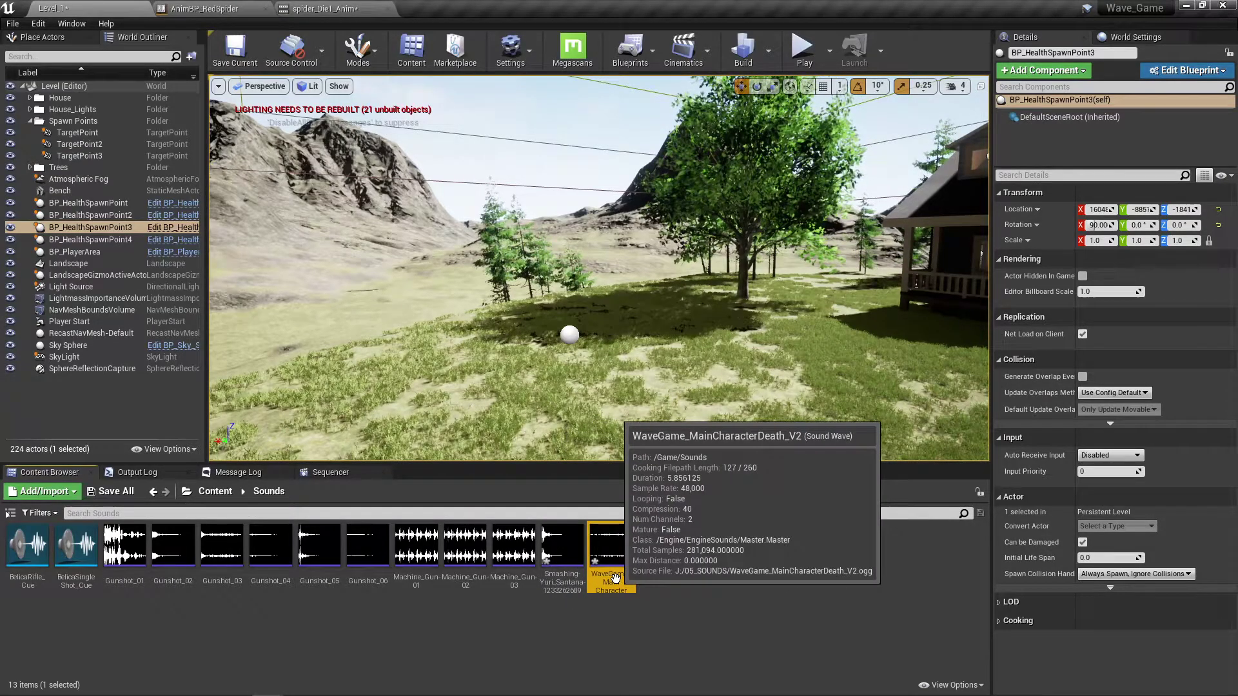
{"action": "mouse_move", "coordinate": [553, 590]}
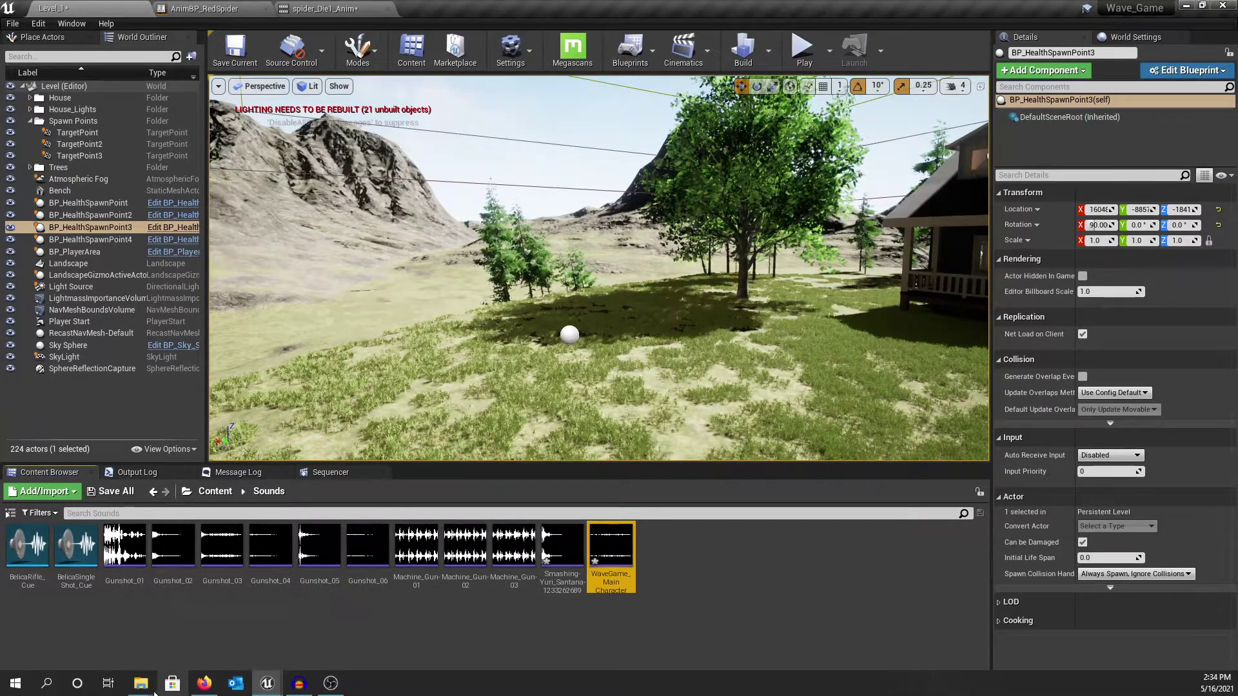
- Import the arcade-music-loop WAV file from 05_SOUNDS into Sounds, accepting WaveGame_MainCharacterDeath_V2 as the template
{"action": "mouse_move", "coordinate": [139, 685]}
{"action": "left_click", "coordinate": [71, 631]}
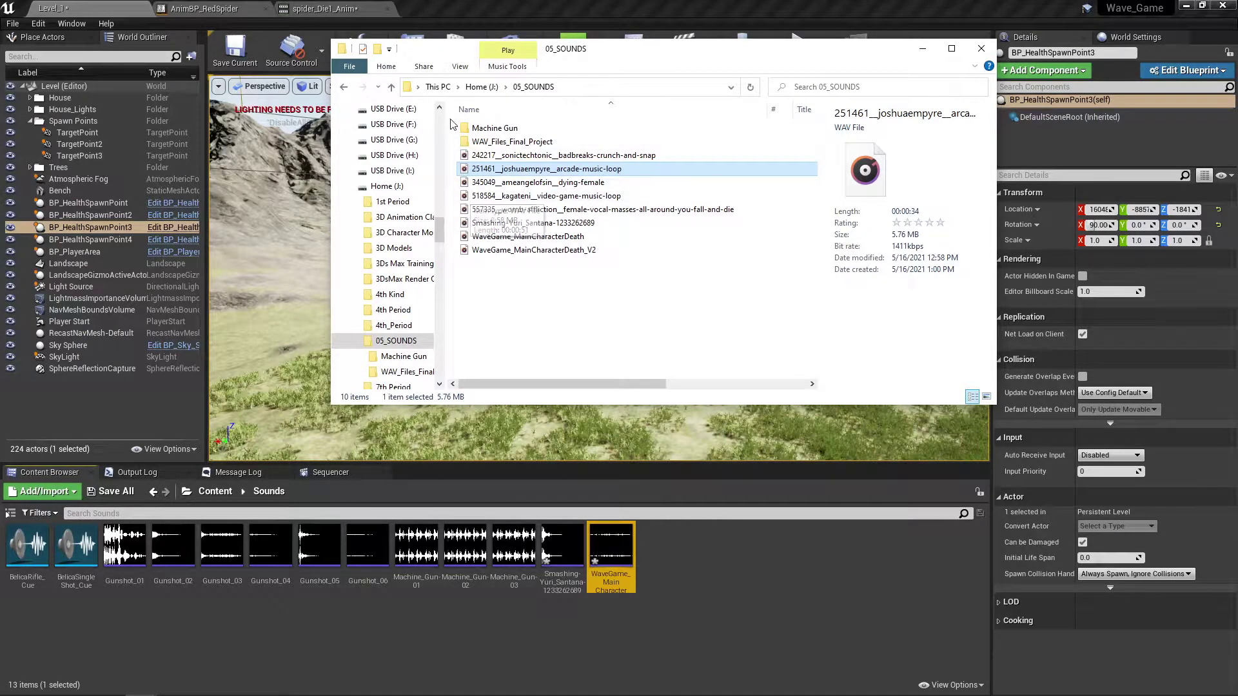
{"action": "left_click_drag", "start_coordinate": [465, 173], "coordinate": [709, 551]}
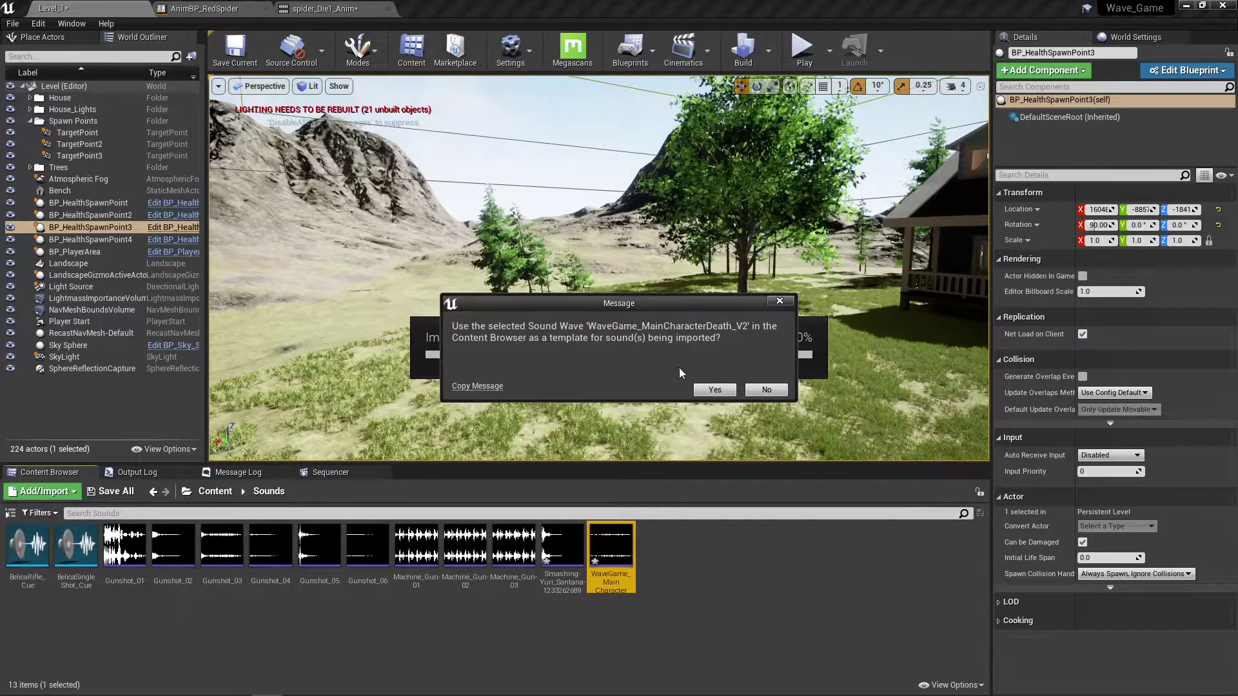
{"action": "left_click", "coordinate": [711, 391]}
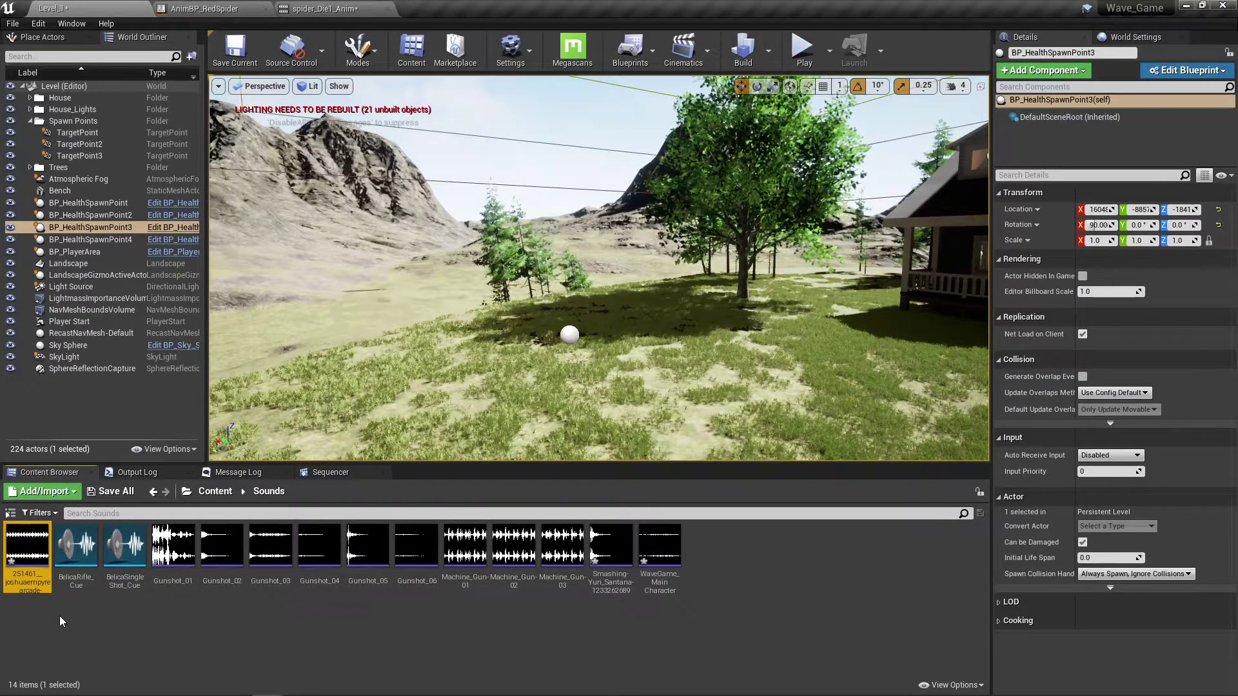
- Rename the imported arcade-music-loop sound wave as Main_Music
{"action": "left_click", "coordinate": [28, 581]}
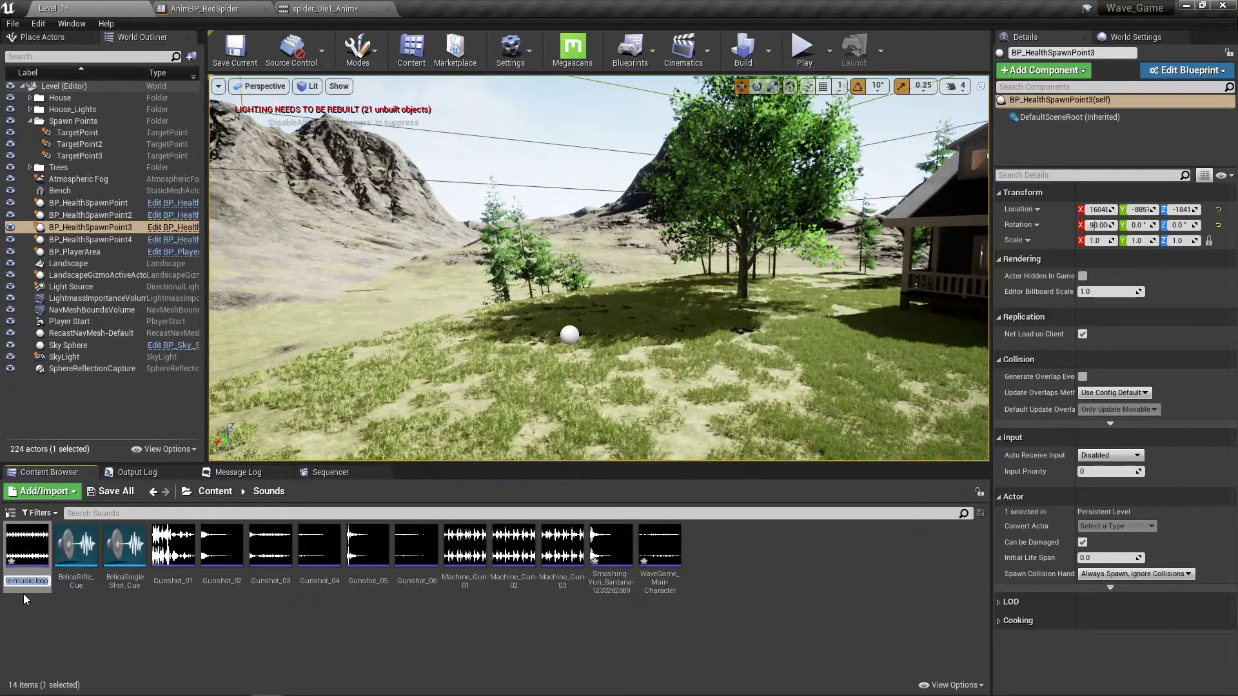
{"action": "key", "text": "BackSpace"}
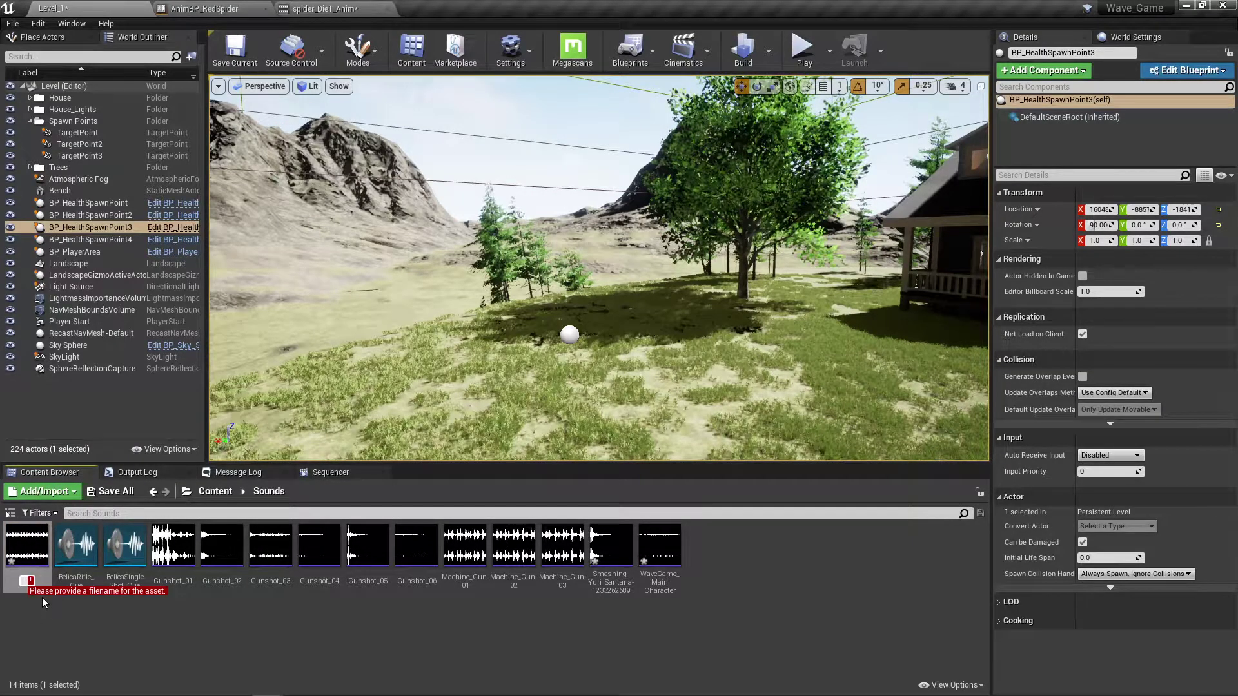
{"action": "type", "text": "Main"}
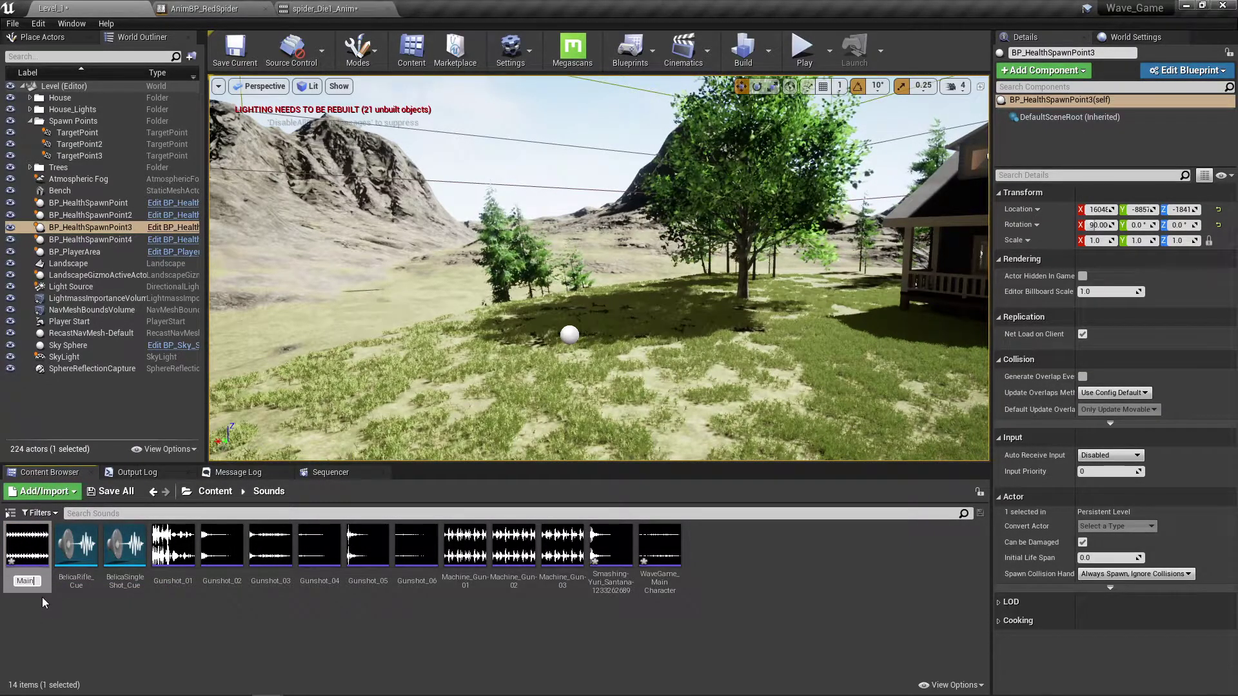
{"action": "type", "text": "_Music"}
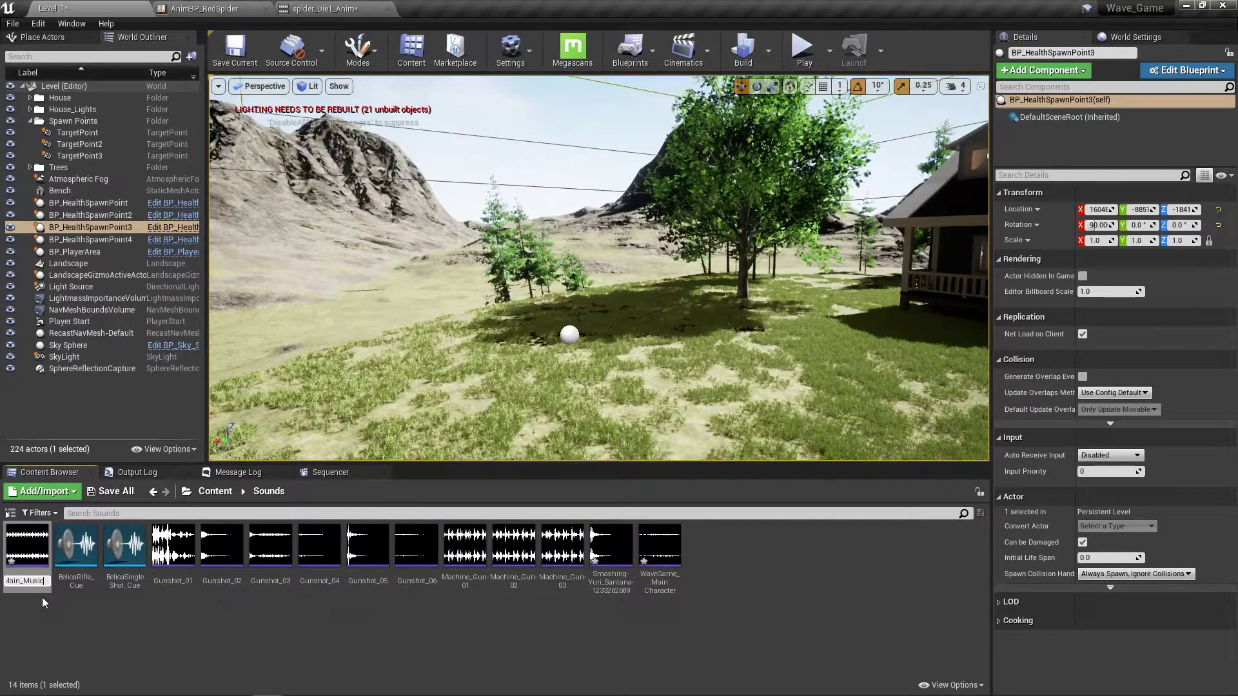
{"action": "key", "text": "Return"}
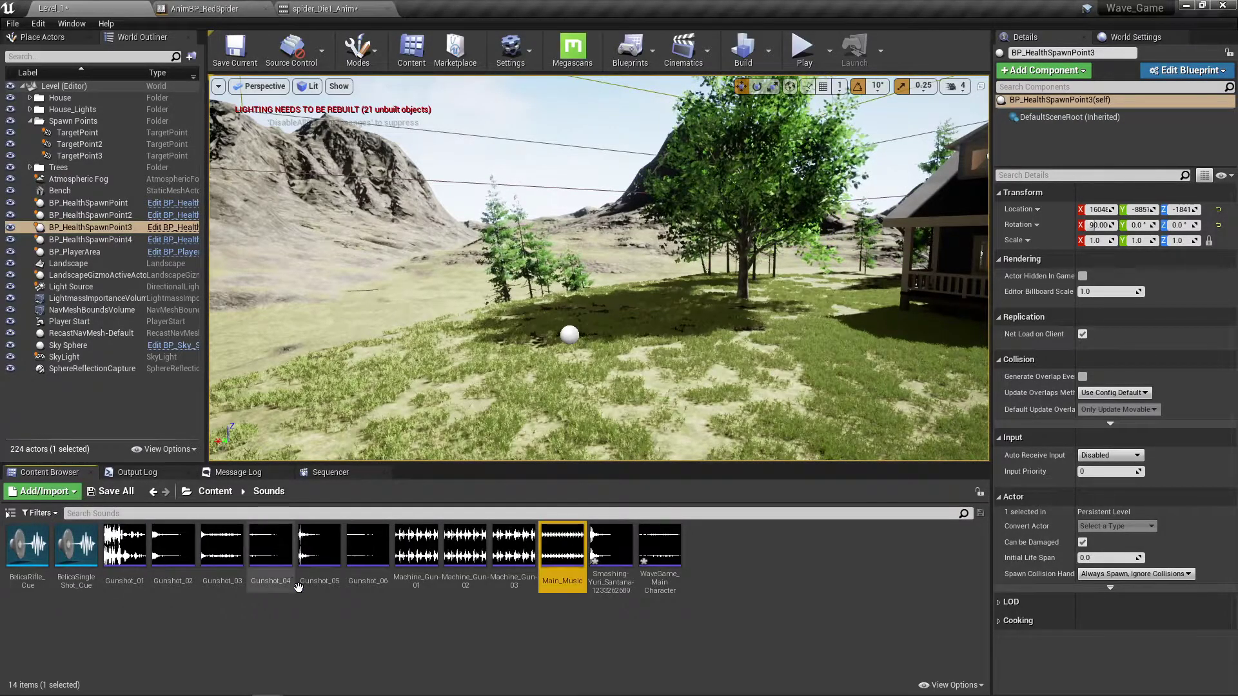
- Rename the imported Smashing sound wave as Smashing_Spider
{"action": "left_click", "coordinate": [607, 584]}
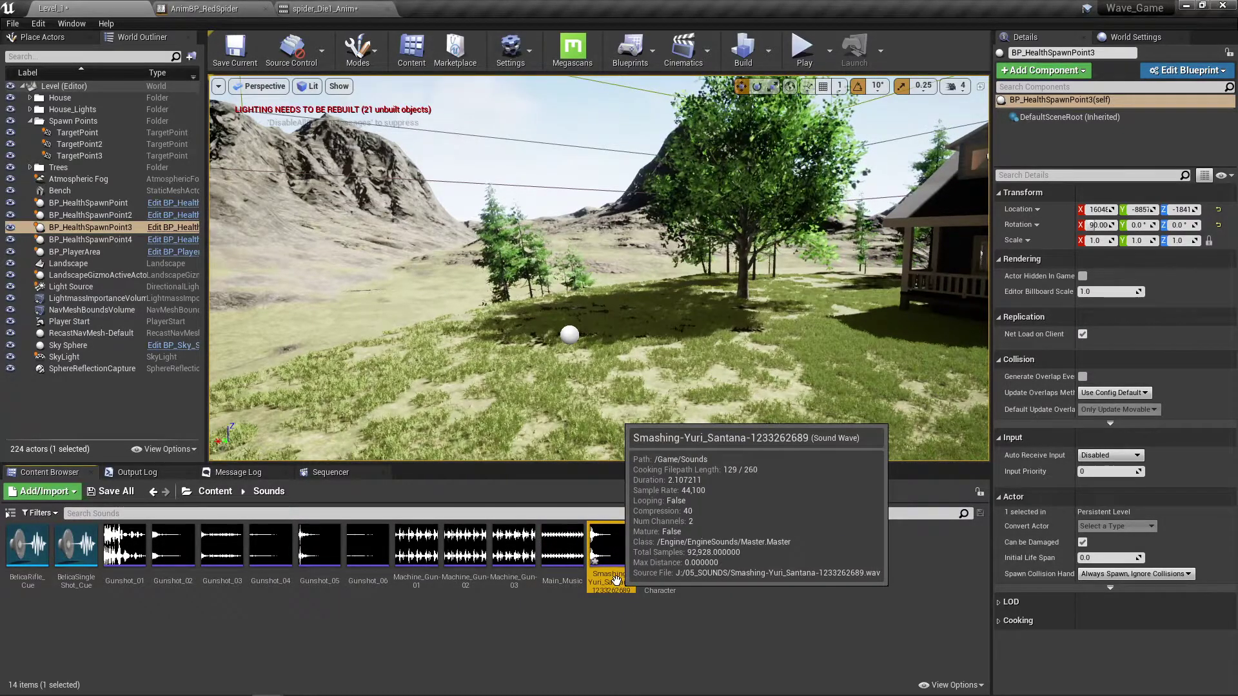
{"action": "left_click", "coordinate": [619, 583]}
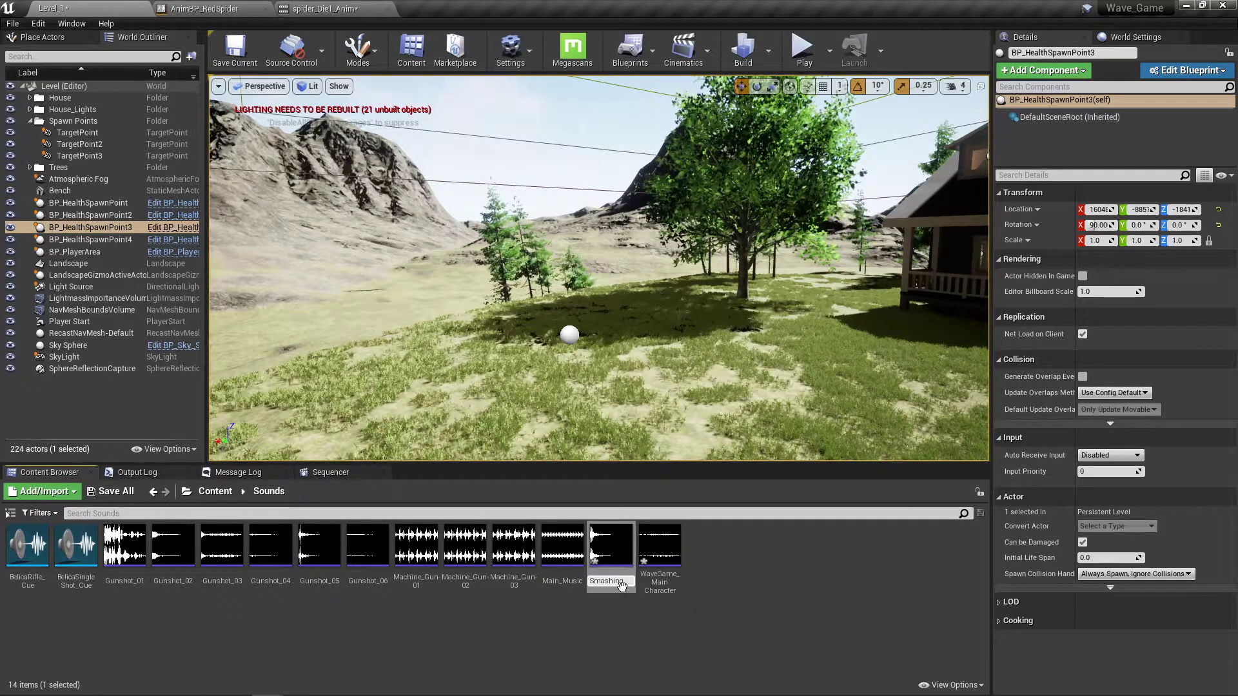
{"action": "type", "text": "ider"}
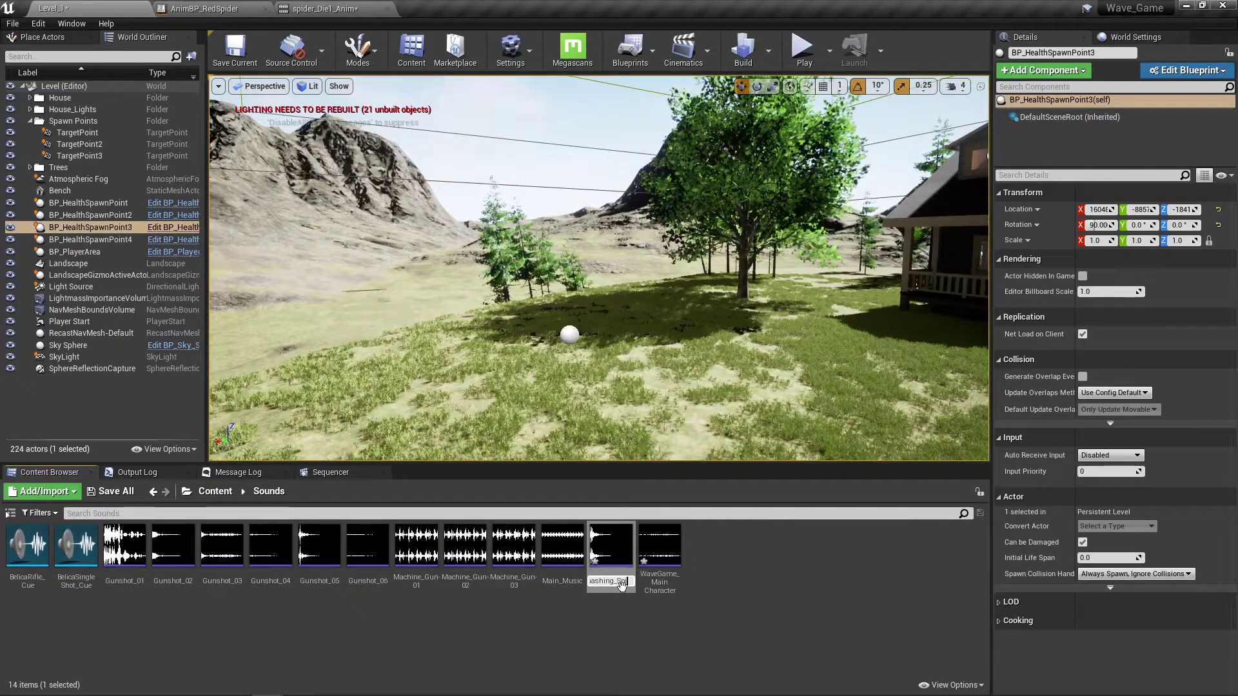
{"action": "key", "text": "Return"}
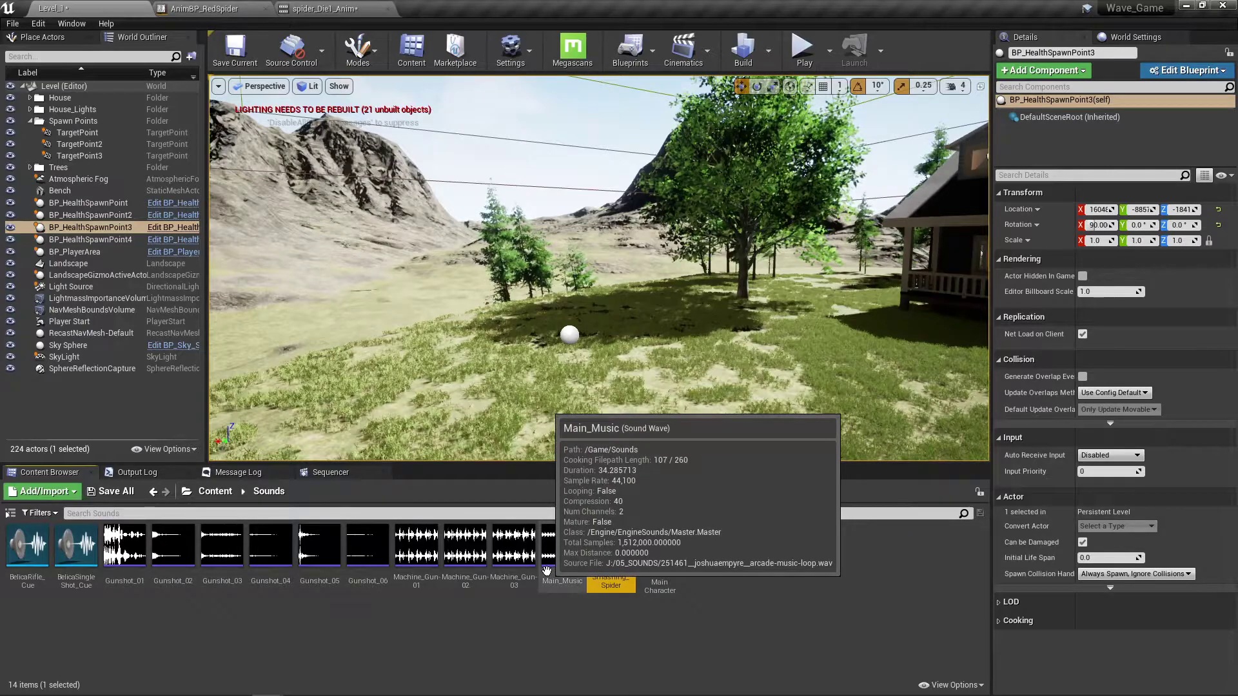
{"action": "mouse_move", "coordinate": [622, 581]}
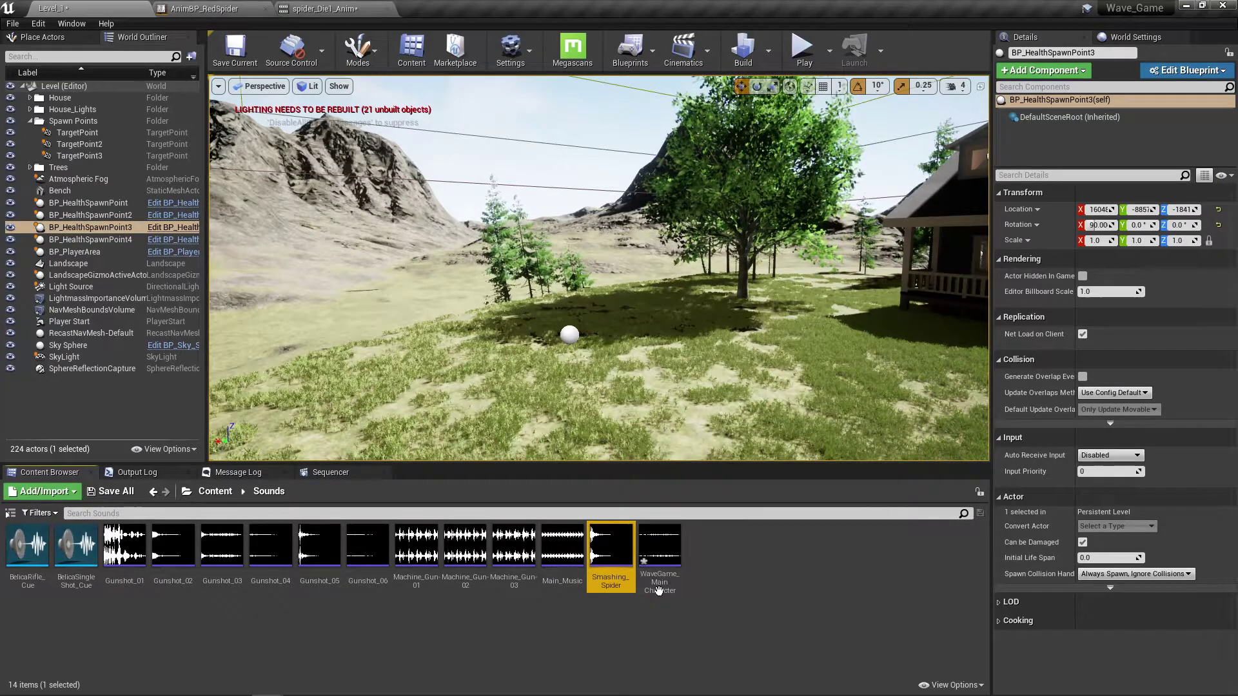
- Assign the Smashing_Spider sound to the Play Sound notify in the spider_Die1_Anim sequence
{"action": "left_click", "coordinate": [326, 9]}
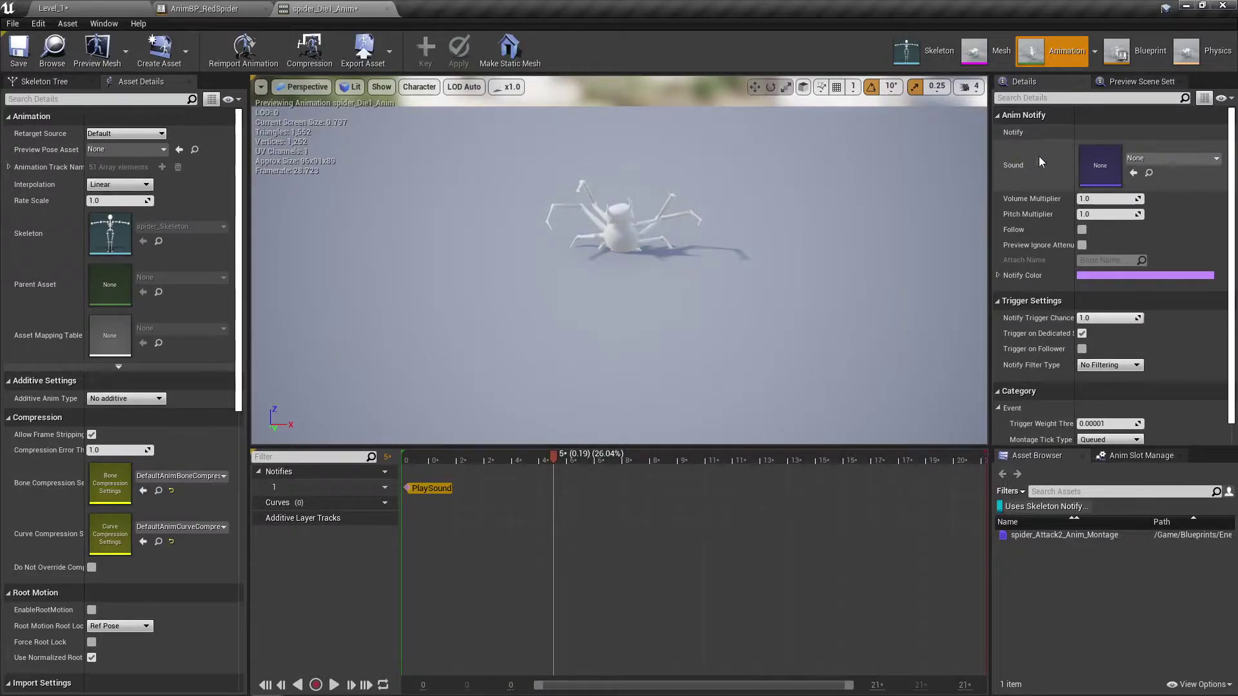
{"action": "left_click", "coordinate": [1217, 160]}
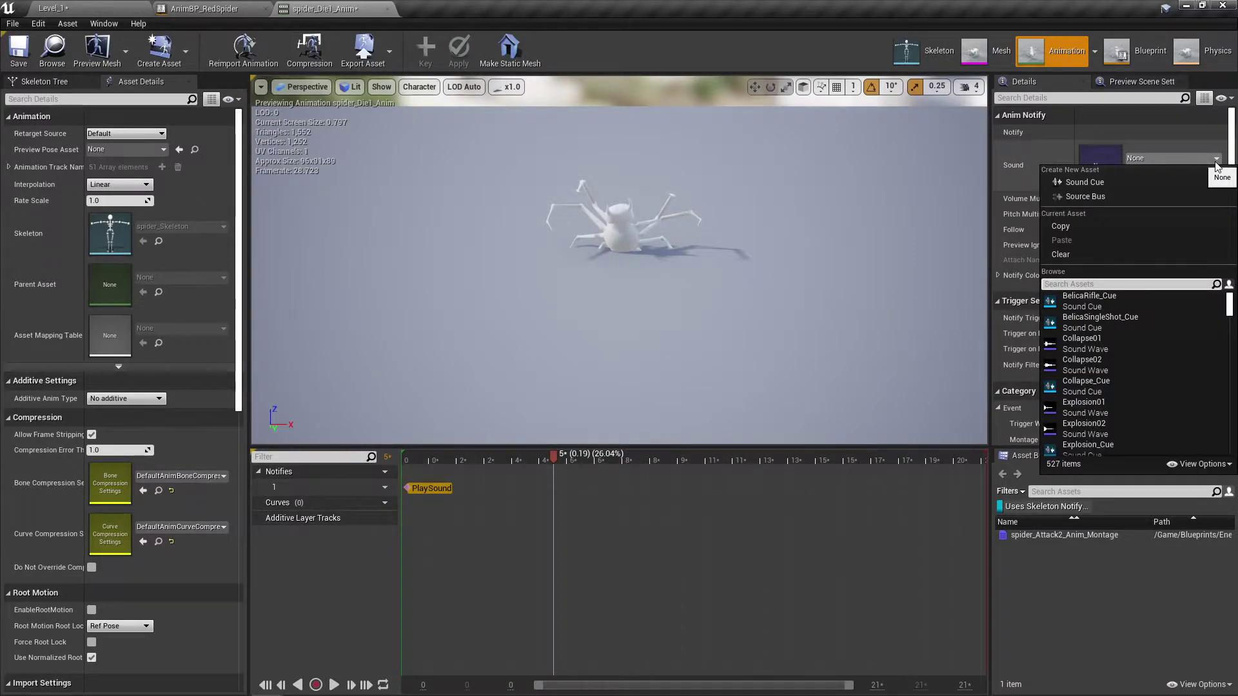
{"action": "type", "text": "smas"}
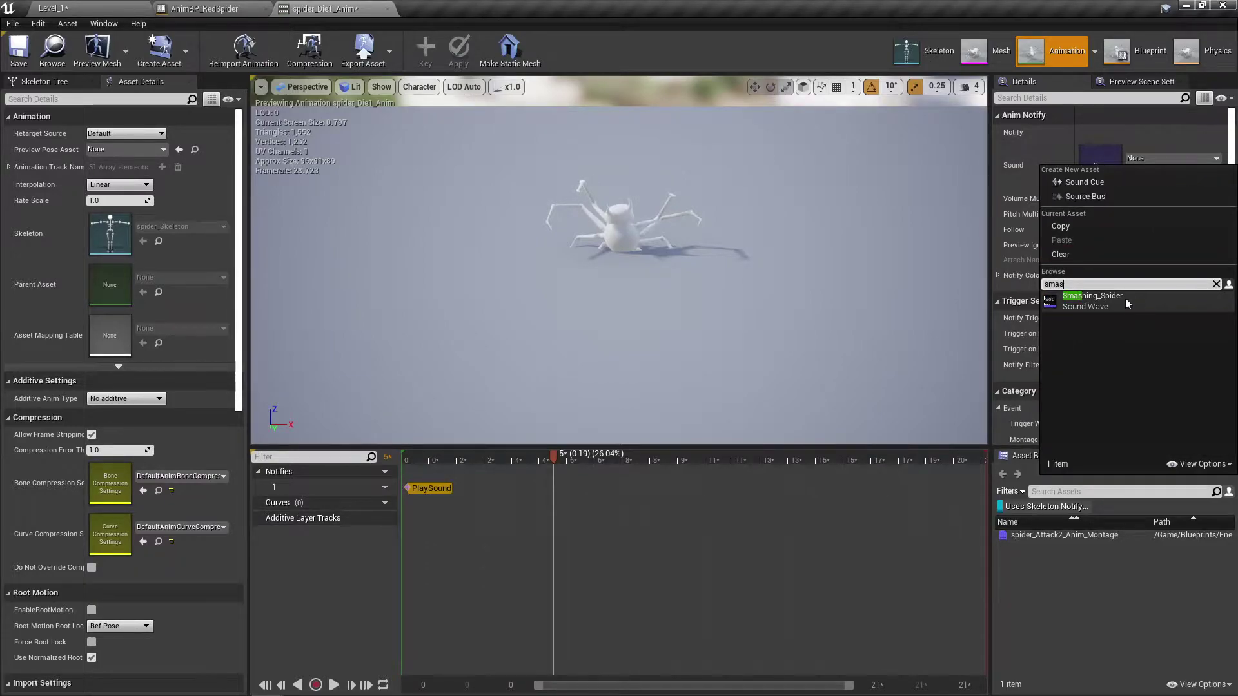
{"action": "left_click", "coordinate": [1096, 297]}
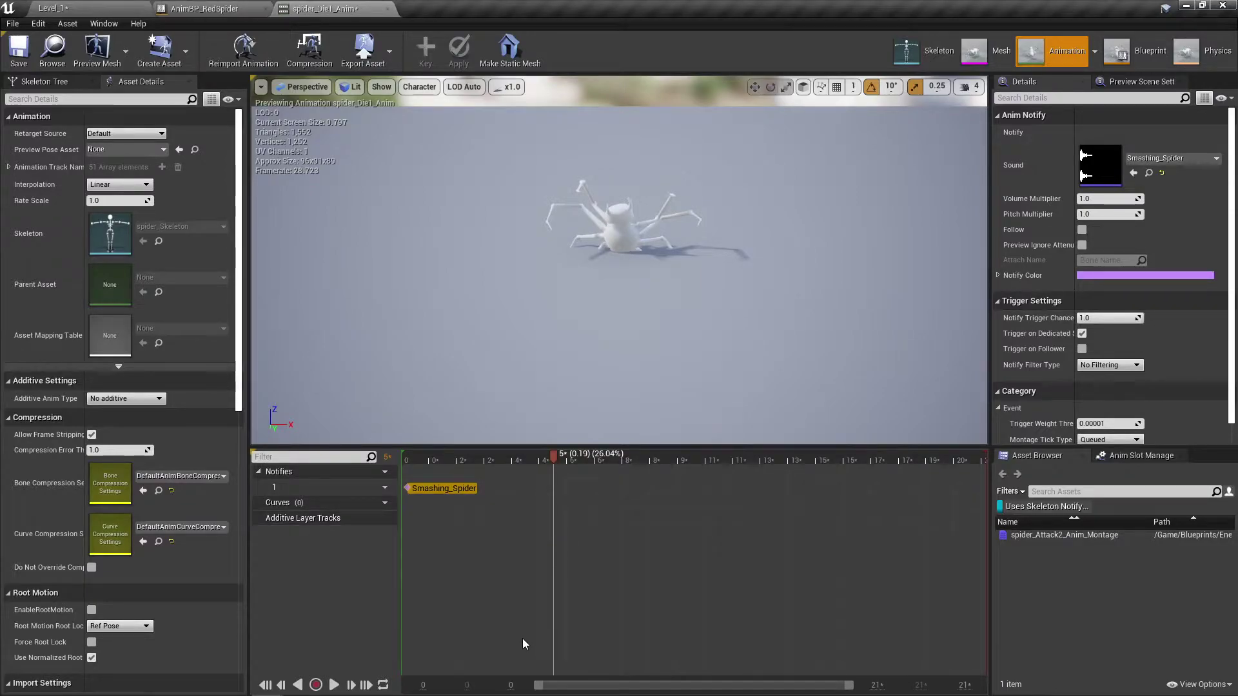
- Play the spider_Die1_Anim preview to check the notify sound, pause it and save the animation
{"action": "left_click", "coordinate": [333, 687]}
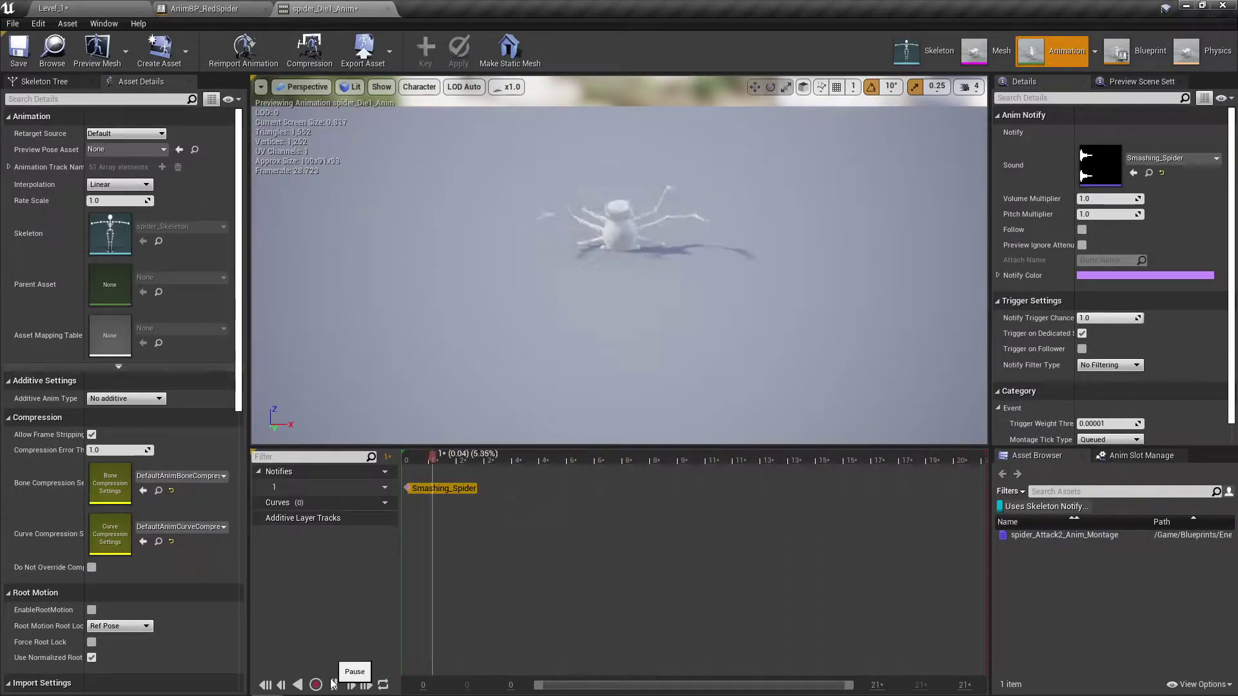
{"action": "left_click", "coordinate": [333, 686]}
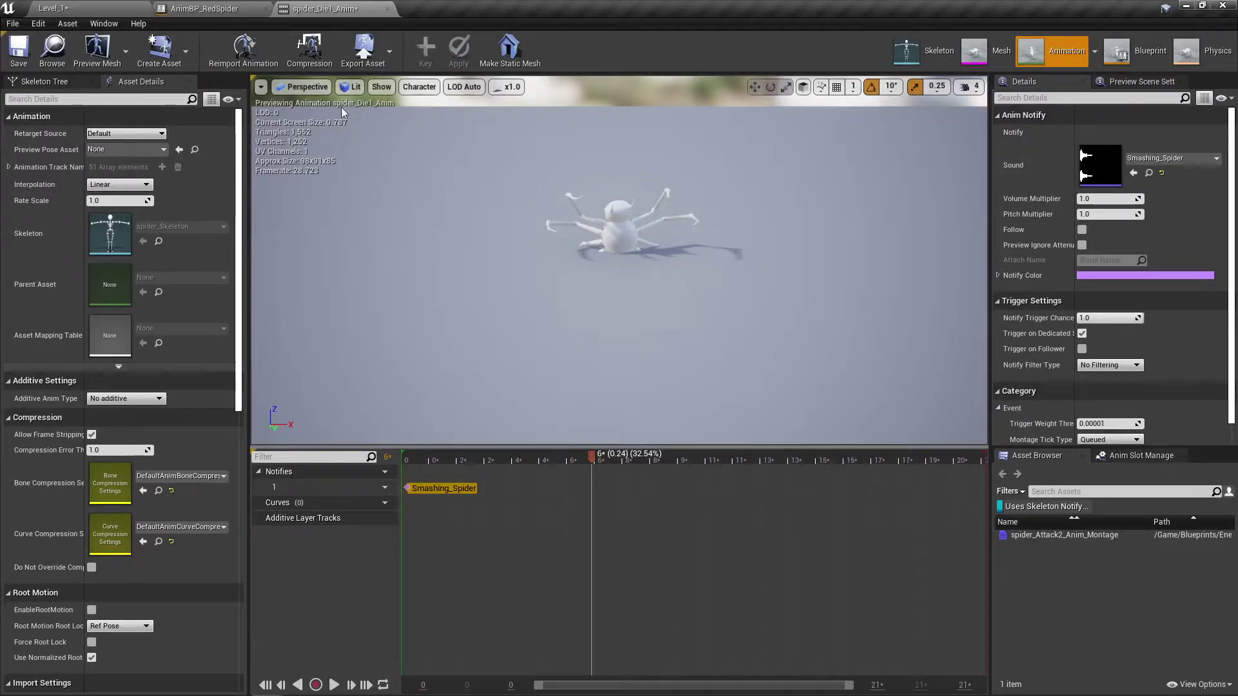
{"action": "left_click", "coordinate": [20, 51]}
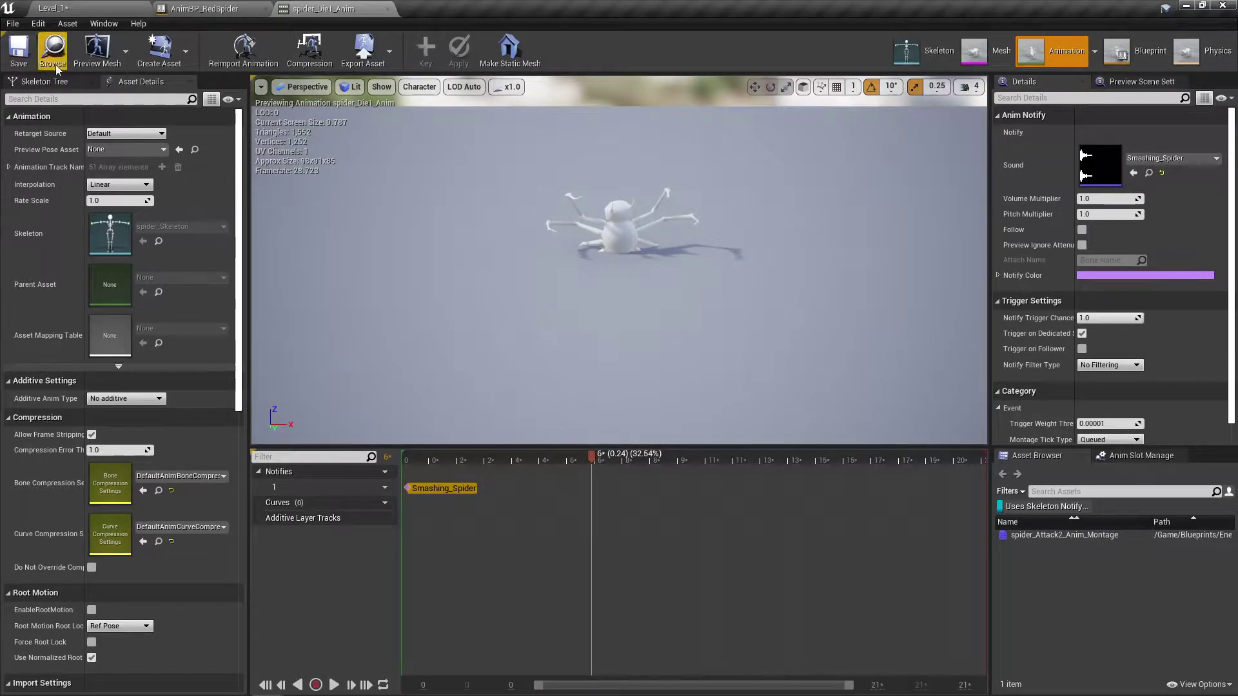
- Return to Level_1 and open the AnimBP_Belica animation blueprint from Blueprints/Pawns/LtBelica/Animation
{"action": "left_click", "coordinate": [114, 13]}
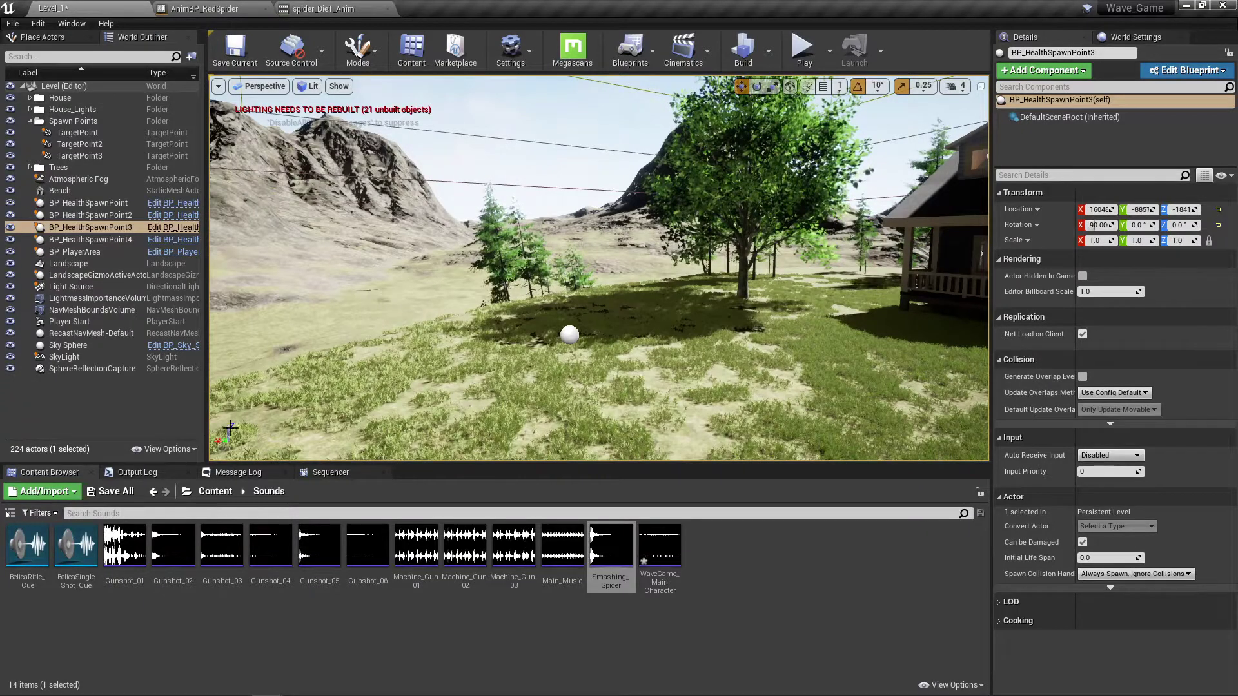
{"action": "left_click", "coordinate": [270, 493]}
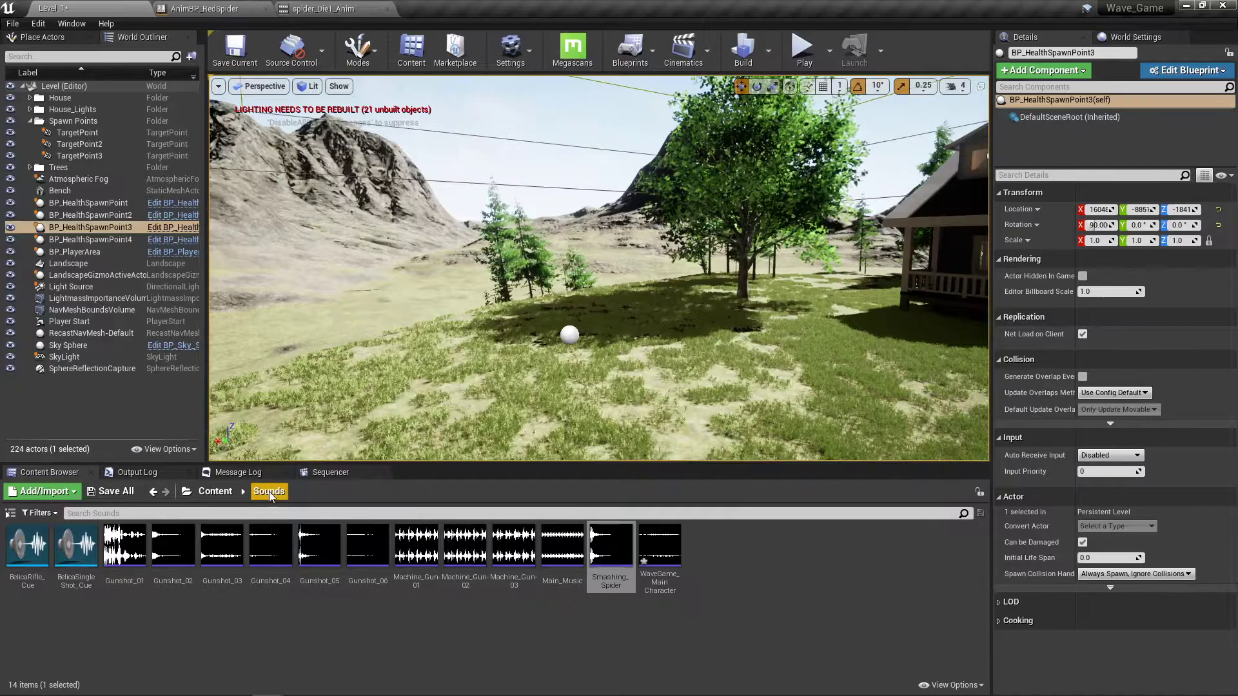
{"action": "left_click", "coordinate": [213, 494]}
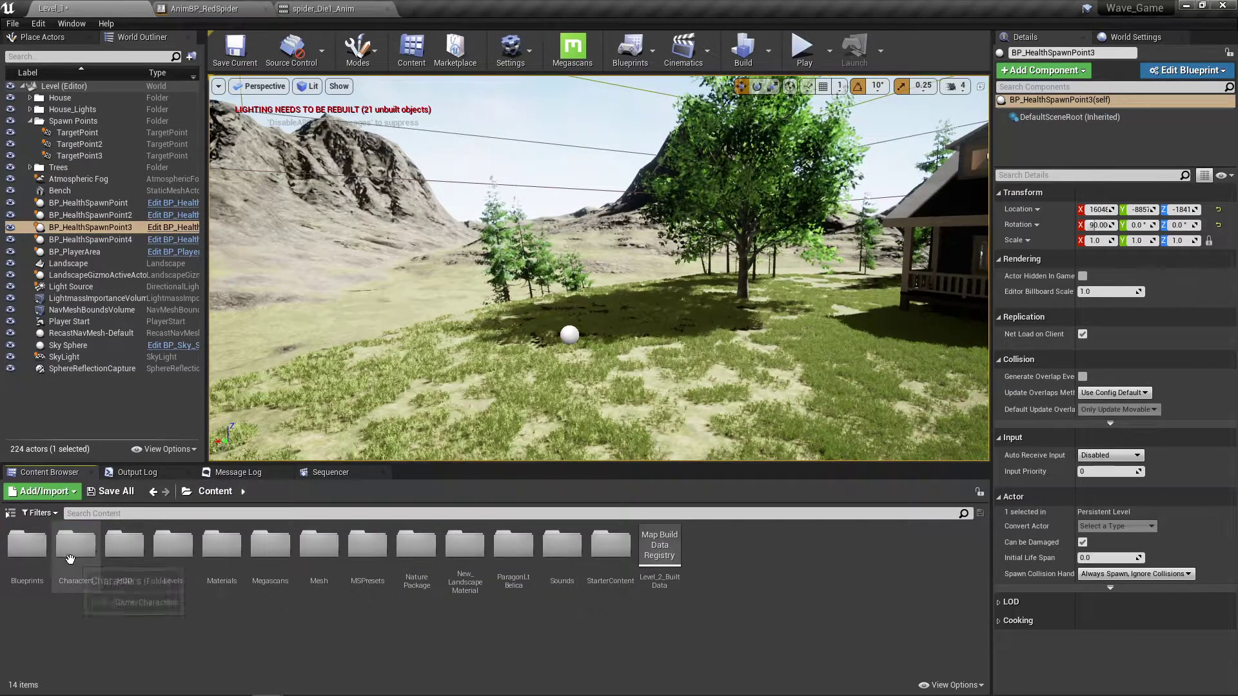
{"action": "double_click", "coordinate": [19, 553]}
{"action": "left_click", "coordinate": [123, 556]}
{"action": "double_click", "coordinate": [123, 556]}
{"action": "left_click", "coordinate": [24, 552]}
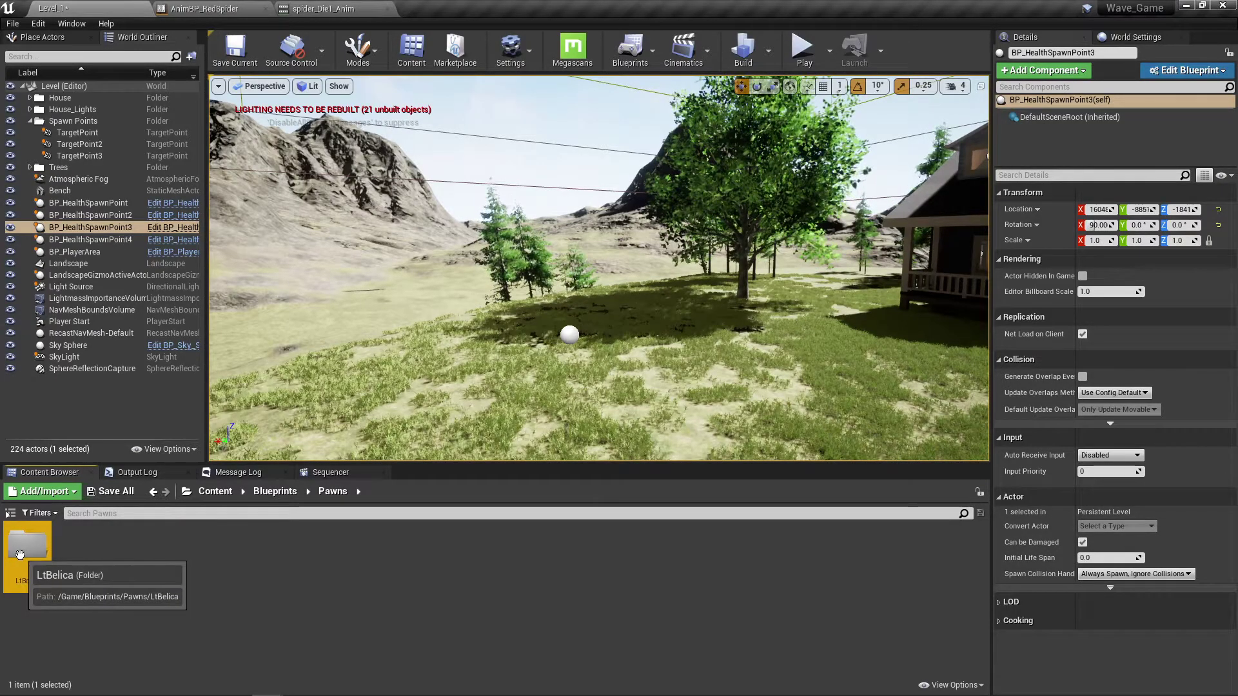
{"action": "double_click", "coordinate": [23, 552]}
{"action": "double_click", "coordinate": [24, 552]}
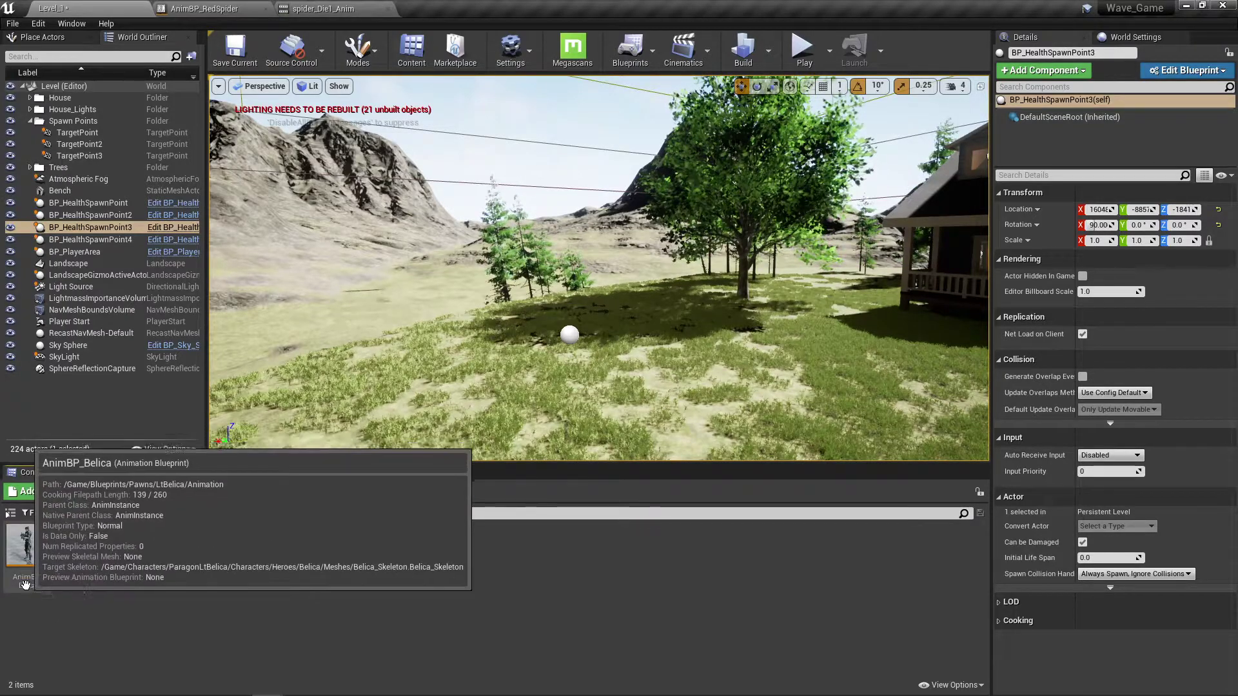
{"action": "double_click", "coordinate": [27, 546]}
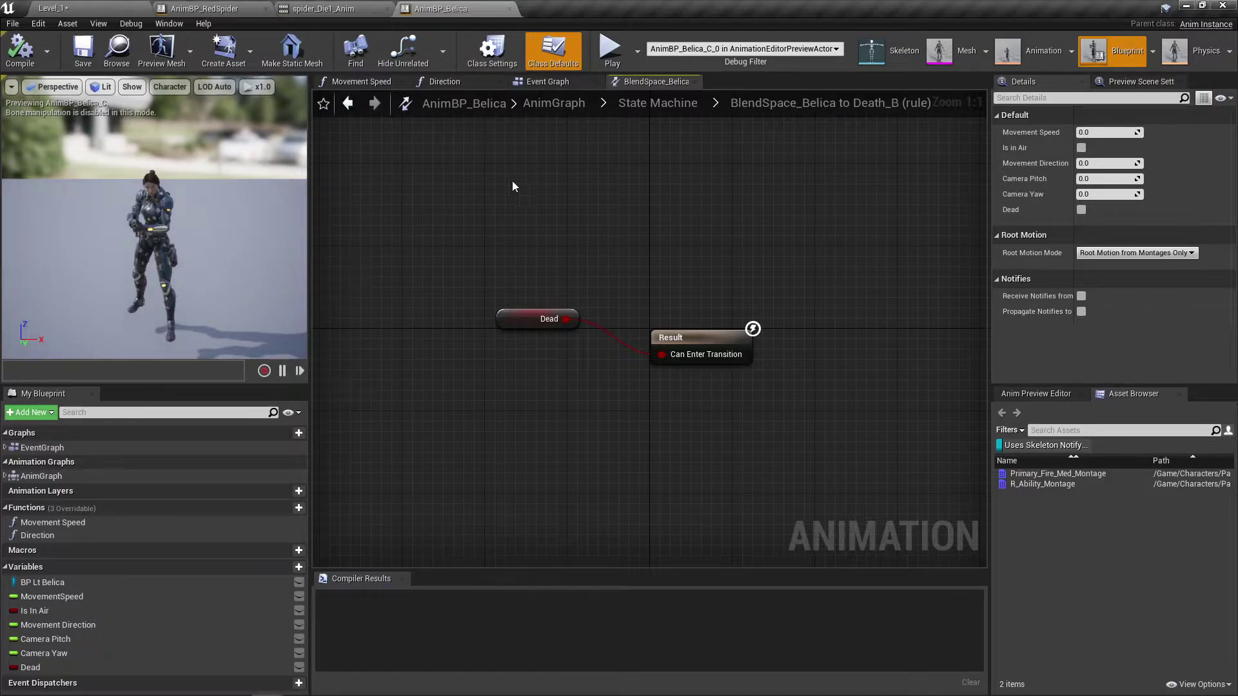
- Open the Death_B animation sequence from the Death_B state in the AnimGraph's State Machine
{"action": "left_click", "coordinate": [555, 86]}
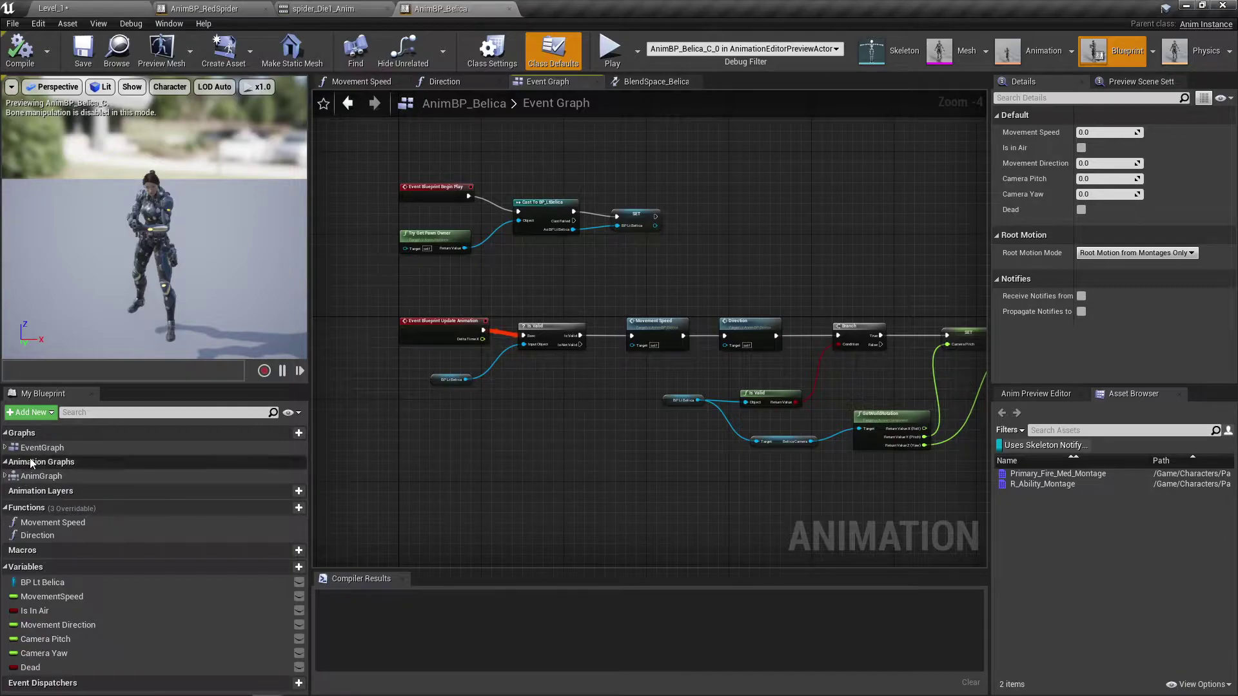
{"action": "double_click", "coordinate": [40, 476]}
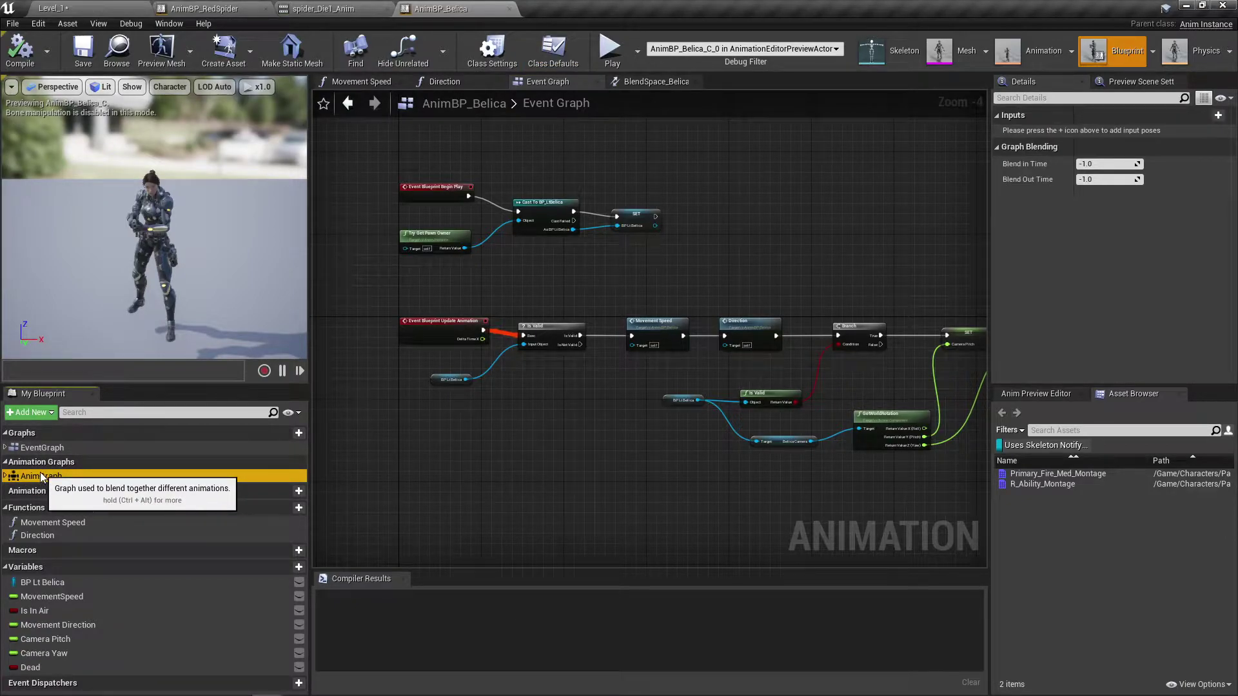
{"action": "scroll", "coordinate": [500, 352], "scroll_direction": "down", "scroll_amount": 1}
{"action": "right_click_drag", "start_coordinate": [500, 352], "coordinate": [437, 309]}
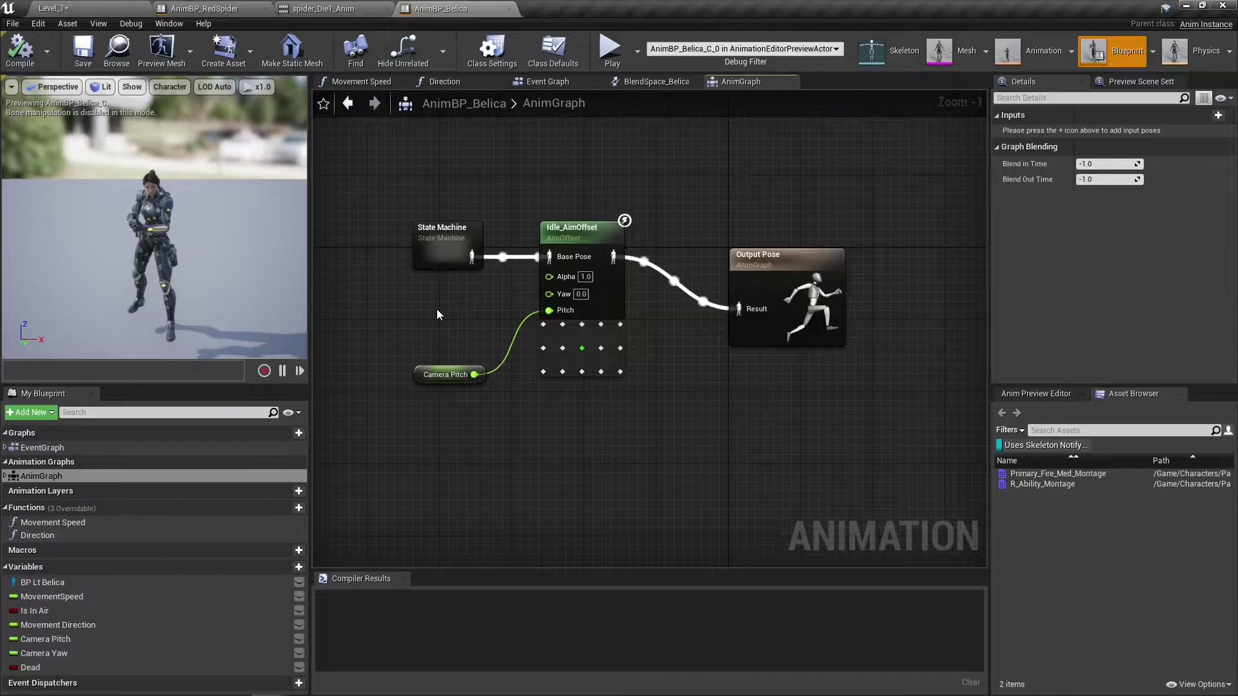
{"action": "double_click", "coordinate": [445, 230]}
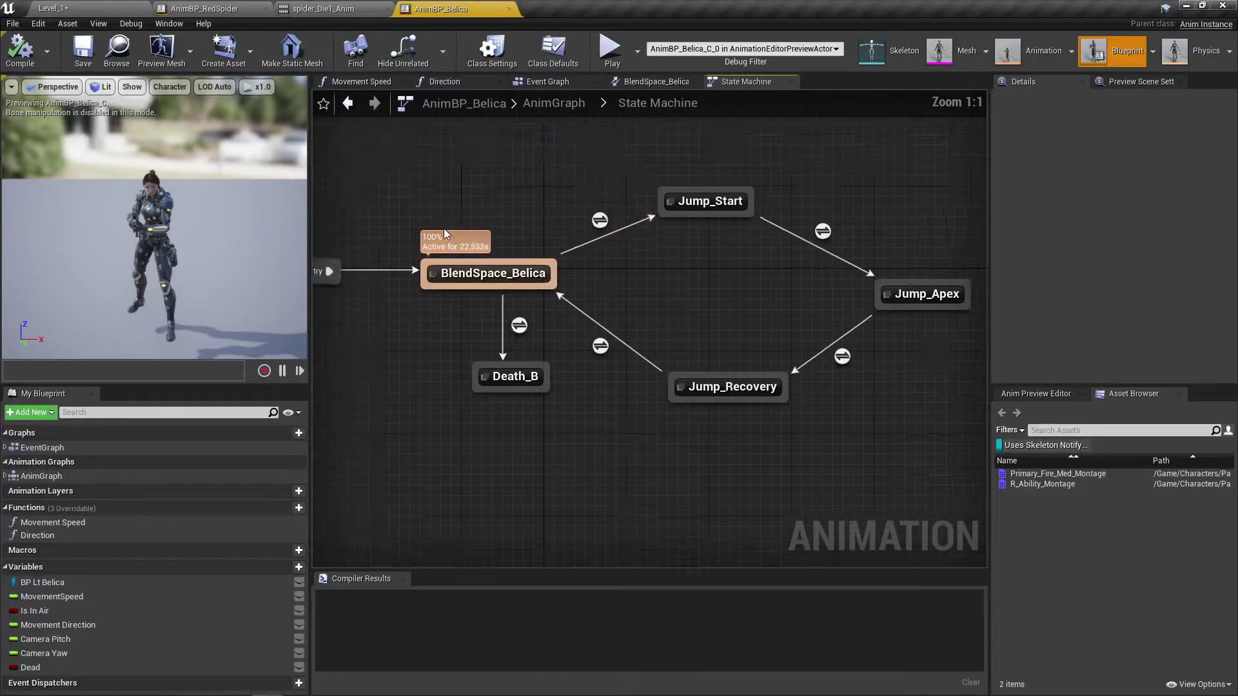
{"action": "right_click_drag", "start_coordinate": [501, 401], "coordinate": [487, 324]}
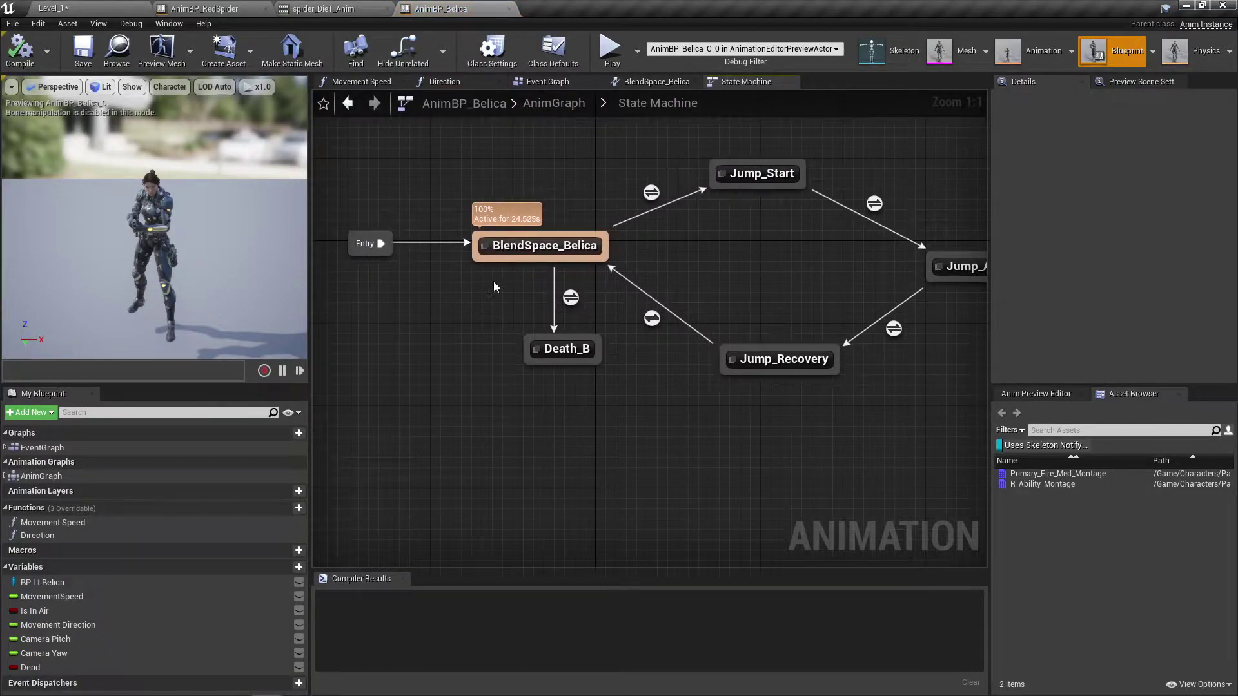
{"action": "double_click", "coordinate": [557, 346]}
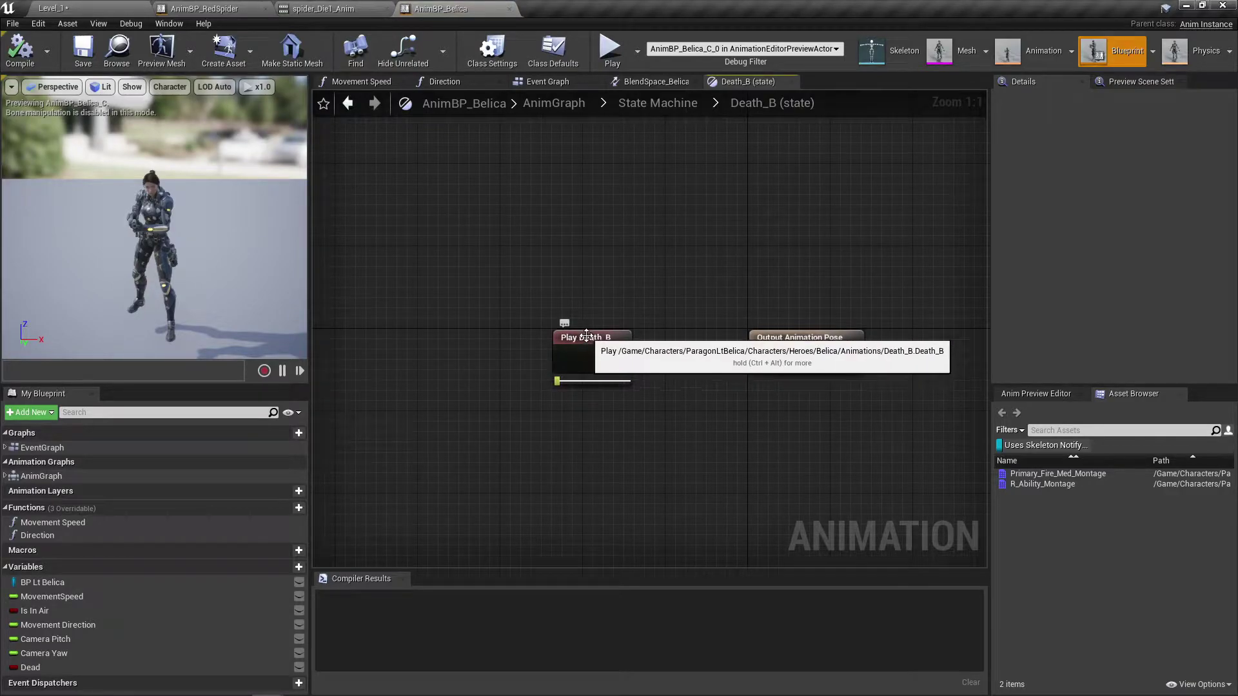
{"action": "double_click", "coordinate": [585, 338]}
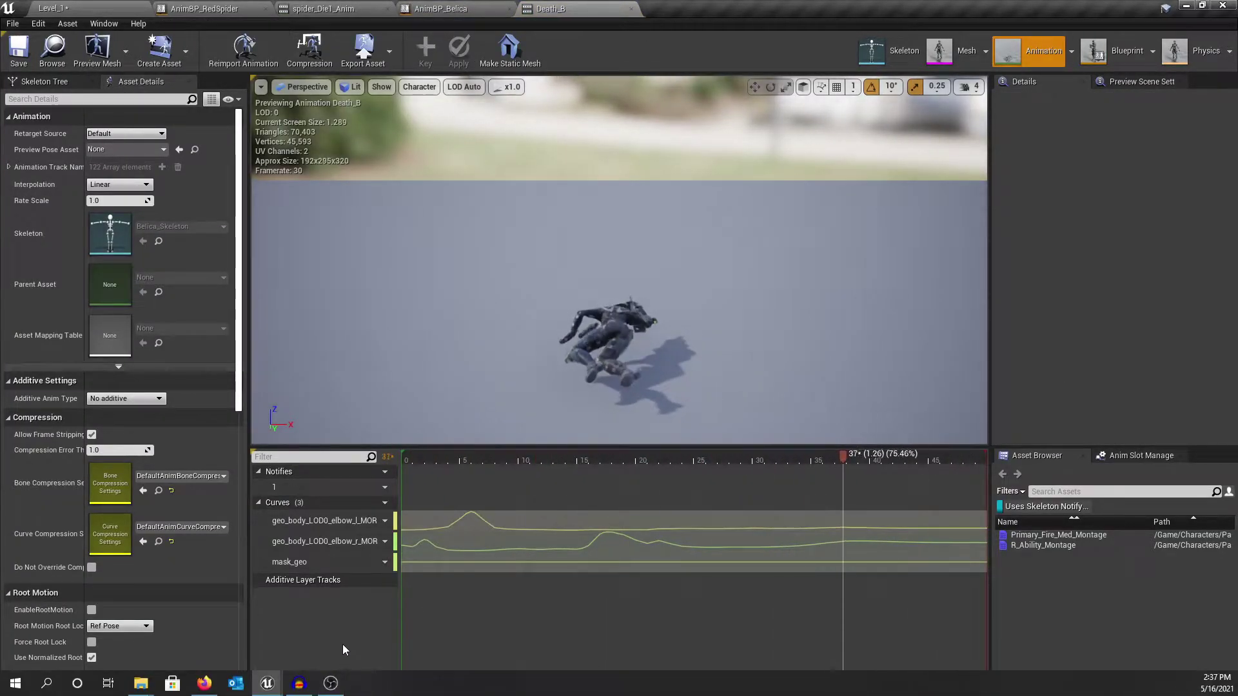
- Pause the Death_B preview and add a Play Sound notify near the start of notify track 1
{"action": "left_click", "coordinate": [333, 686]}
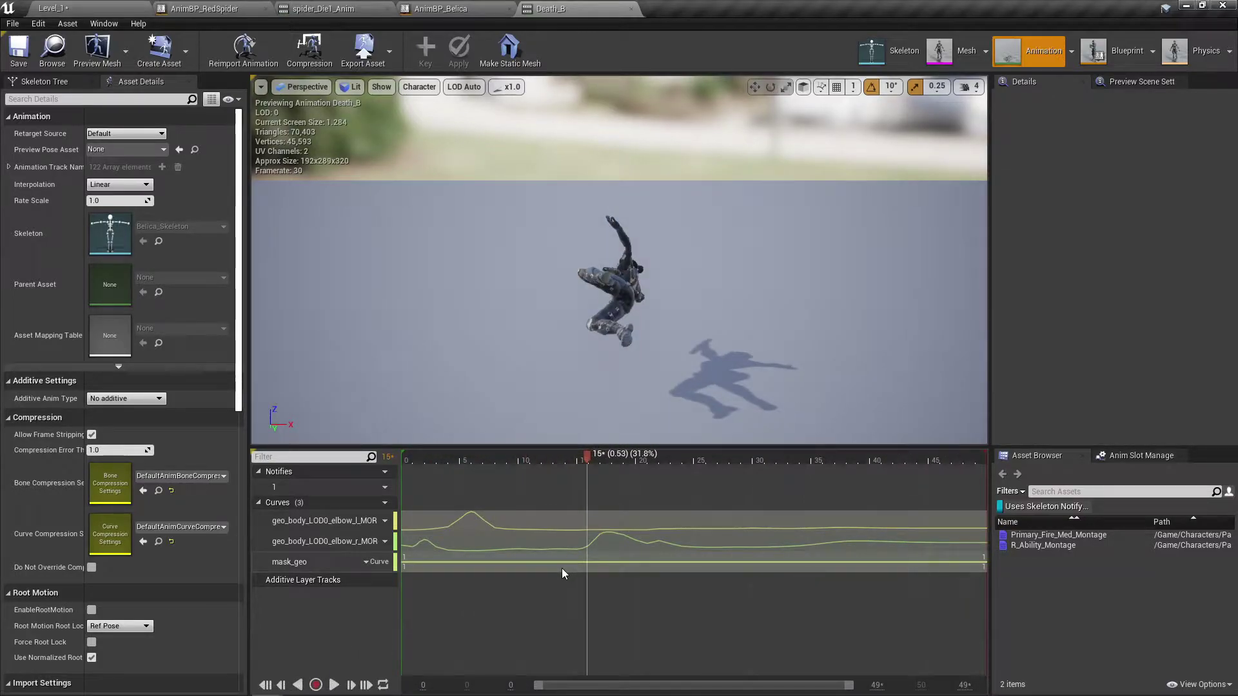
{"action": "right_click", "coordinate": [420, 485]}
{"action": "mouse_move", "coordinate": [455, 500]}
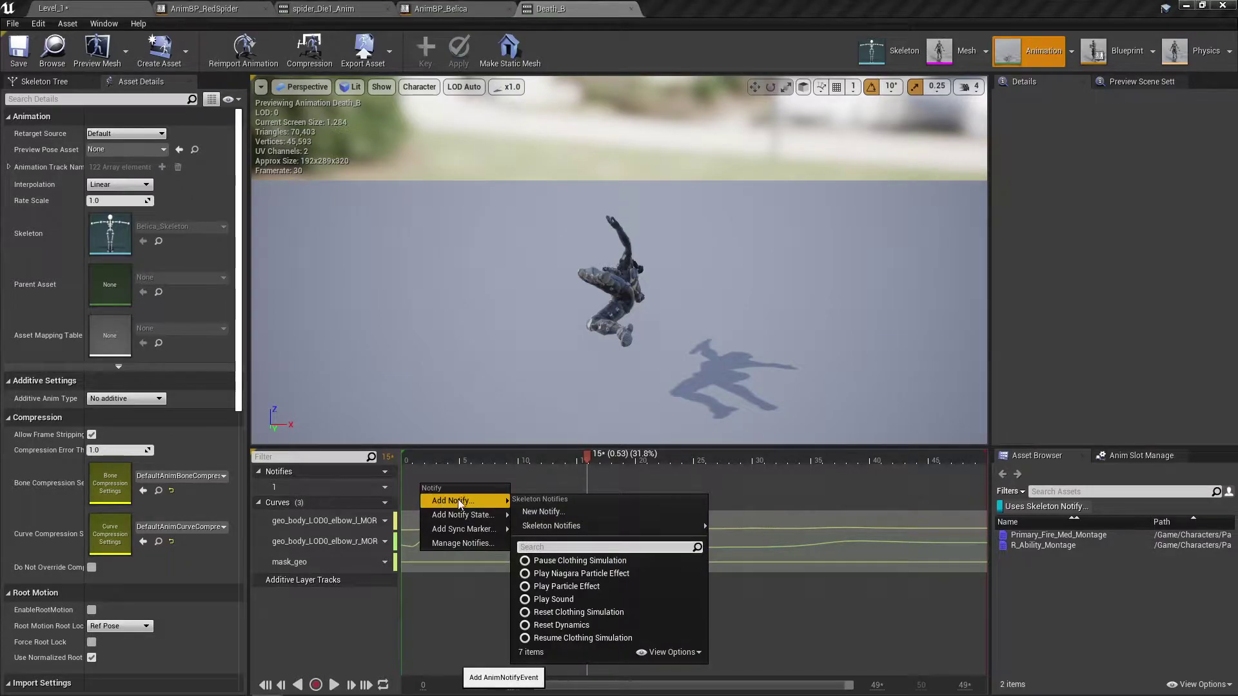
{"action": "left_click", "coordinate": [537, 600]}
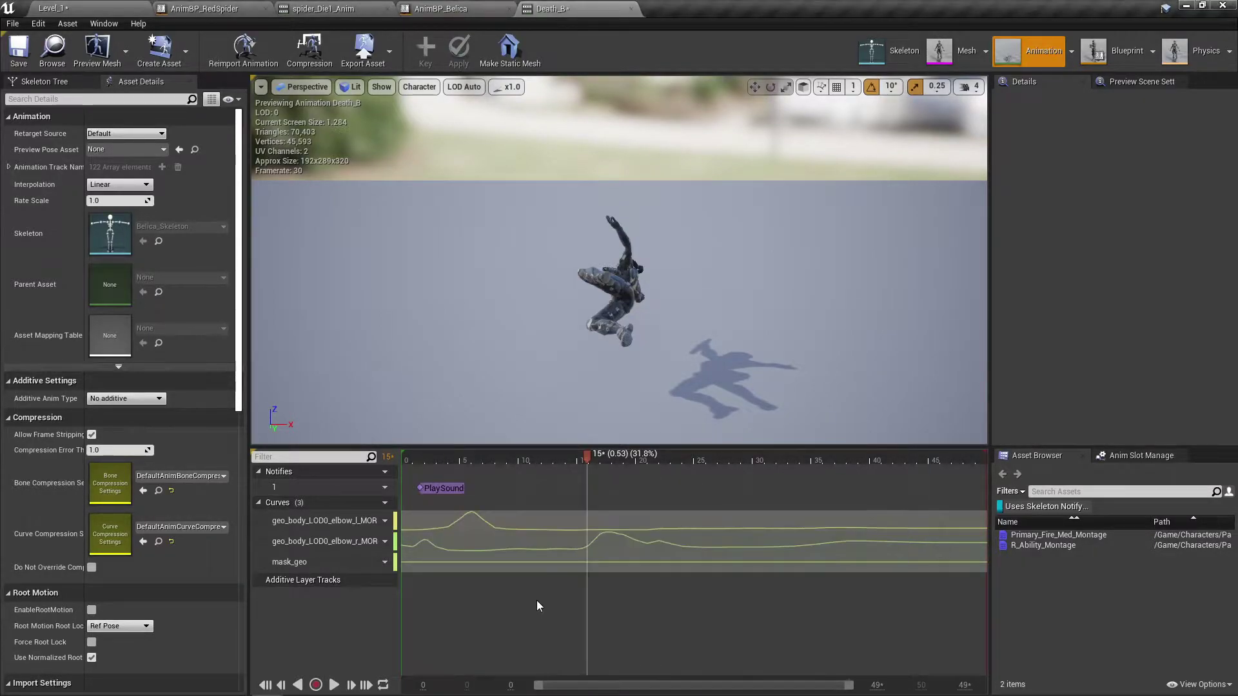
- Assign the WaveGame_MainCharacterDeath_V2 sound to the Play Sound notify and move the notify to the start of the timeline
{"action": "left_click", "coordinate": [441, 490]}
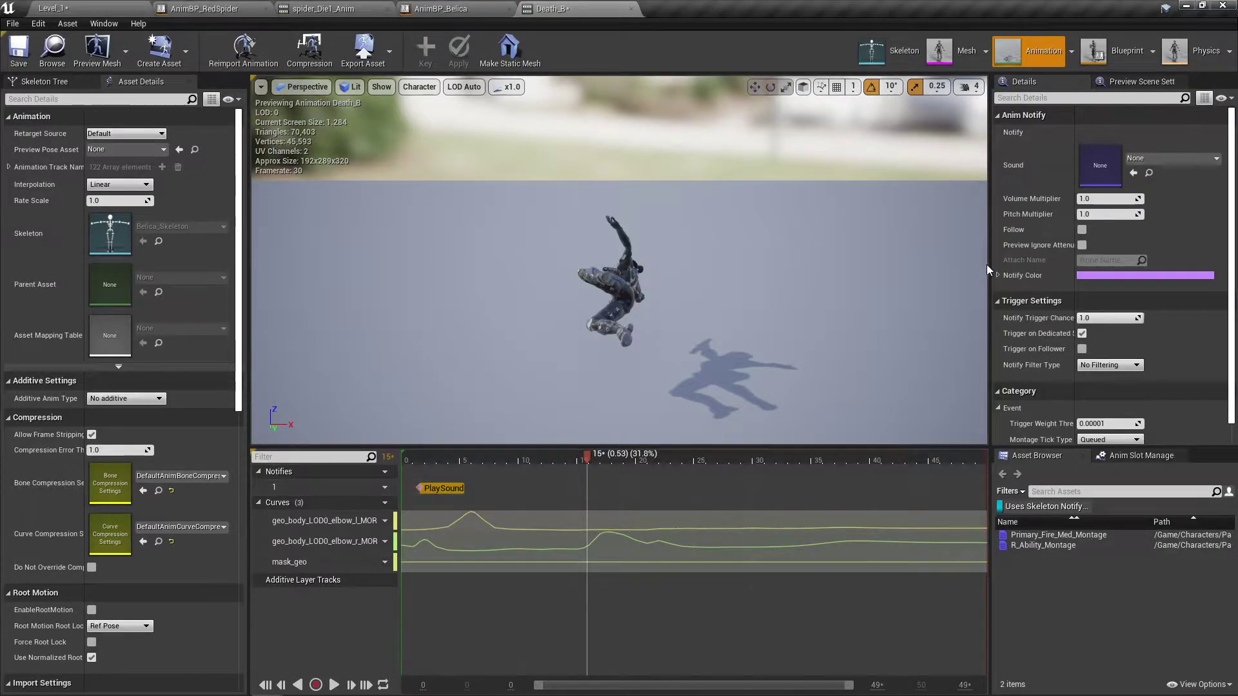
{"action": "left_click", "coordinate": [1215, 159]}
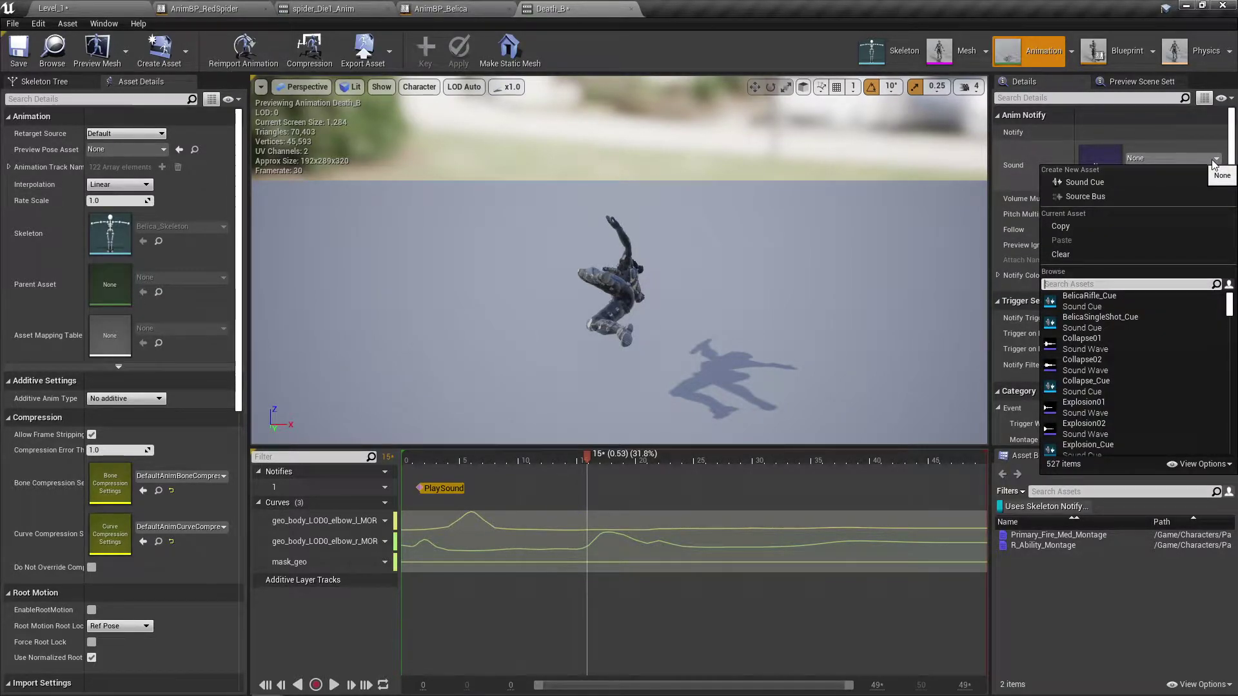
{"action": "type", "text": "ch"}
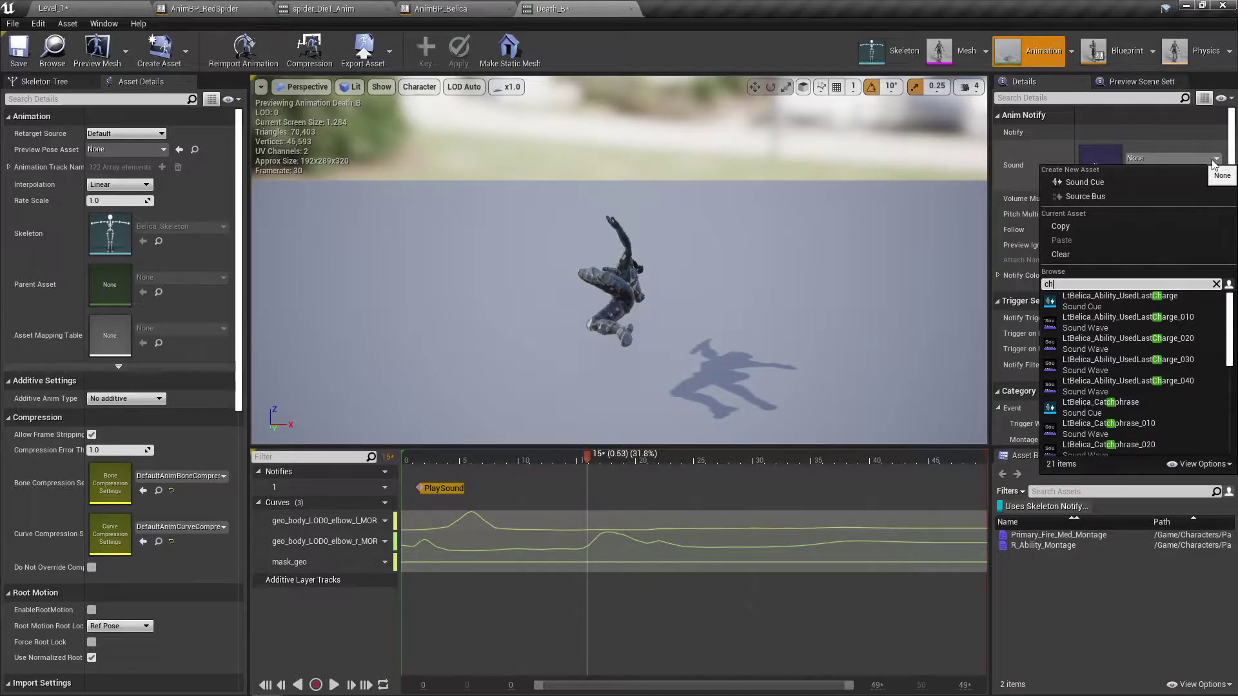
{"action": "scroll", "coordinate": [1154, 347], "scroll_direction": "down", "scroll_amount": 2}
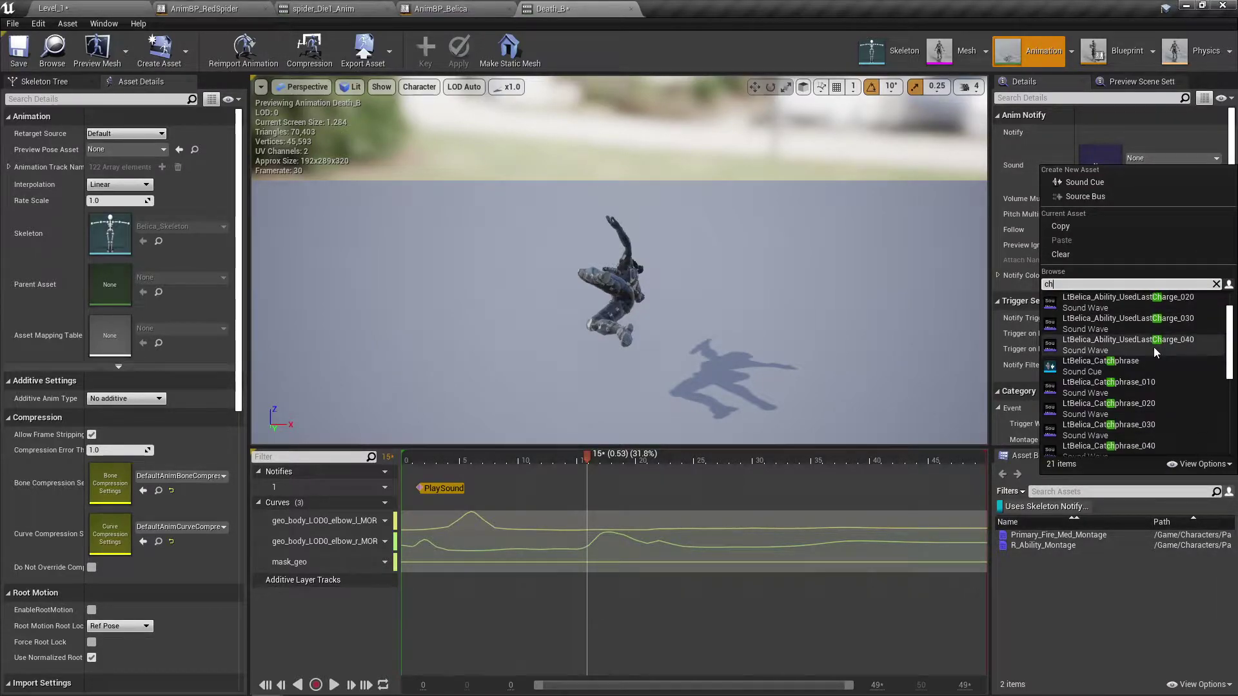
{"action": "scroll", "coordinate": [1144, 349], "scroll_direction": "down", "scroll_amount": 6}
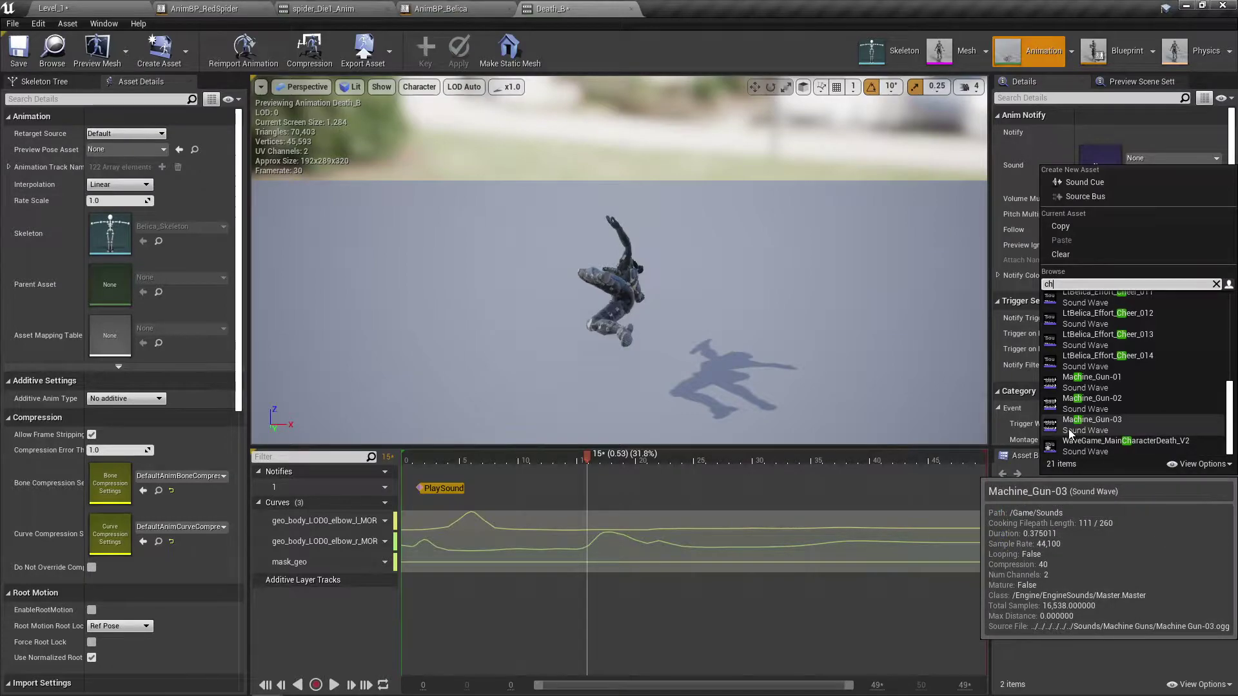
{"action": "left_click", "coordinate": [1073, 444]}
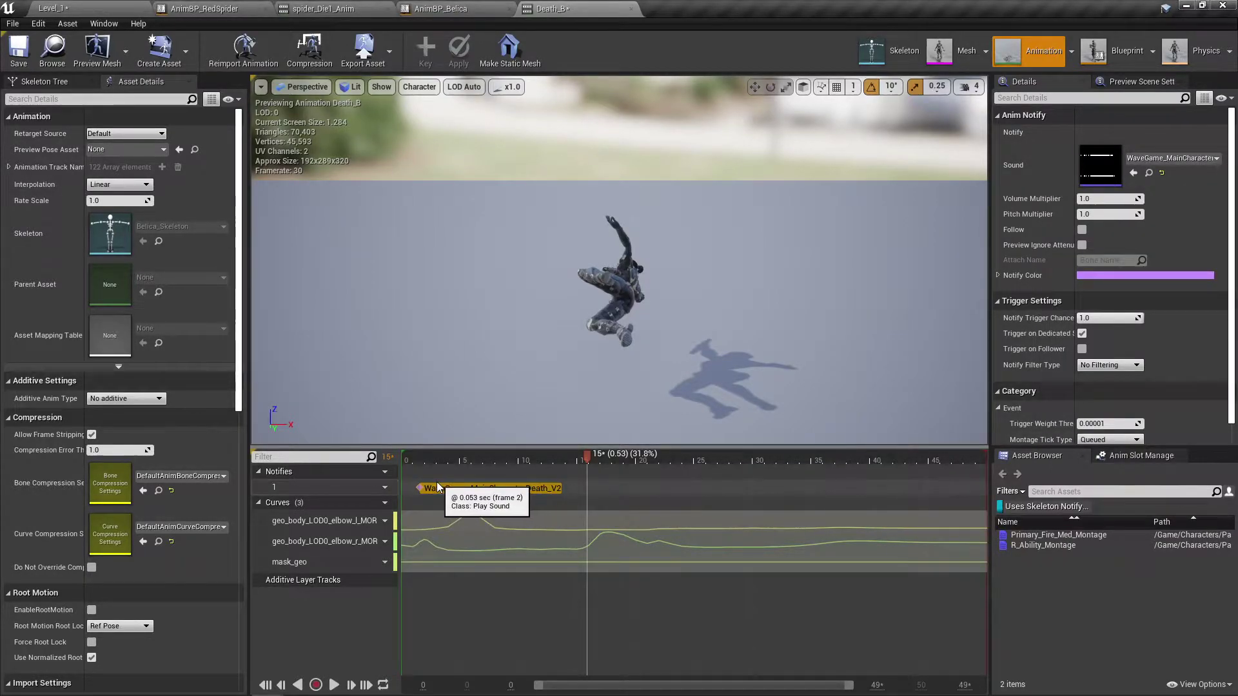
{"action": "left_click_drag", "start_coordinate": [437, 490], "coordinate": [421, 484]}
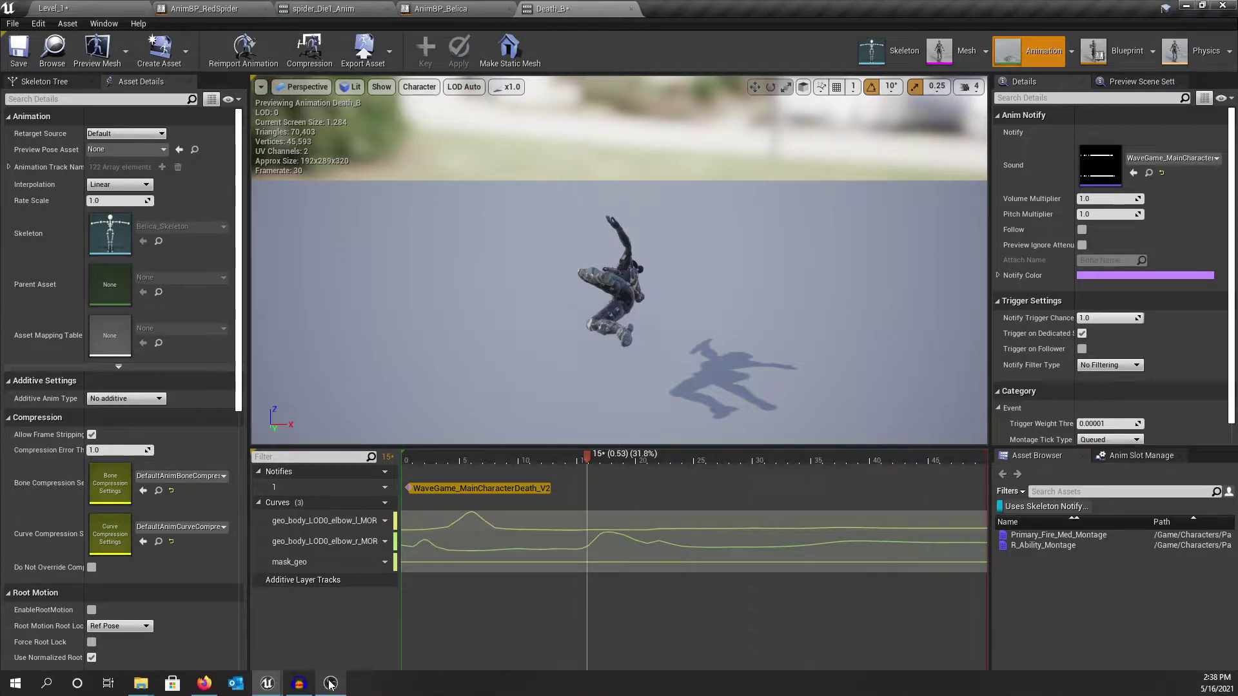
- Play the Death_B preview to check the death sound, pause it and save the animation
{"action": "left_click", "coordinate": [334, 685]}
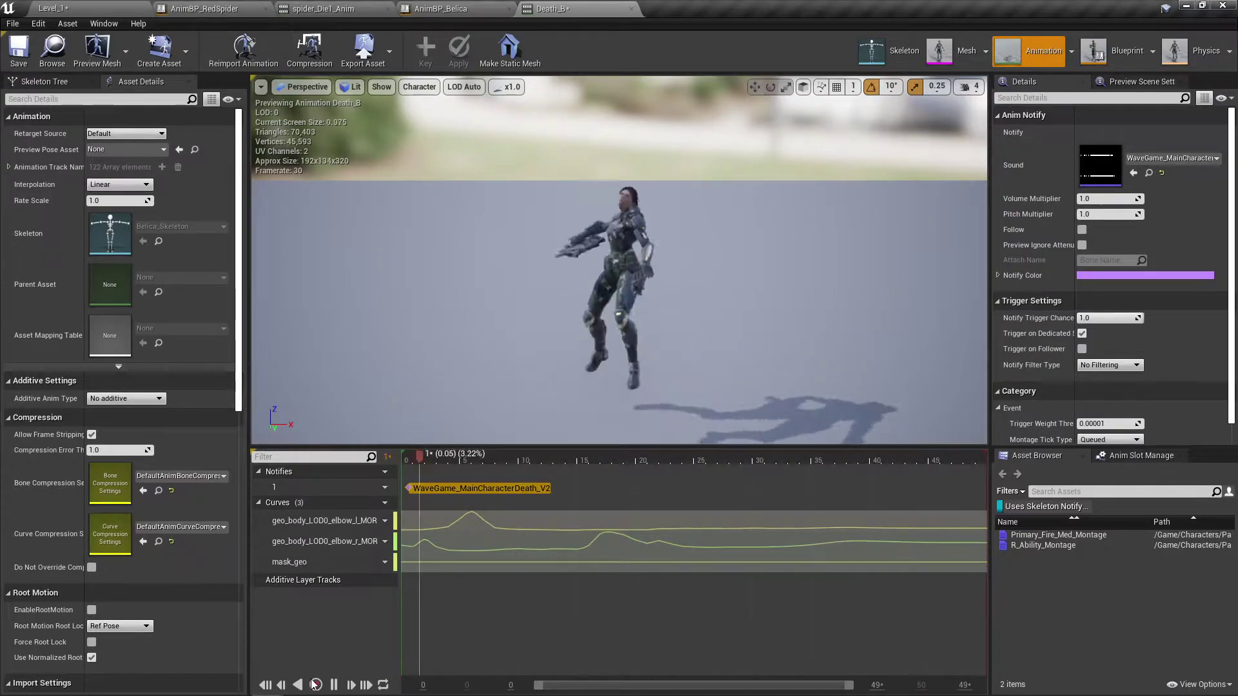
{"action": "left_click", "coordinate": [334, 685]}
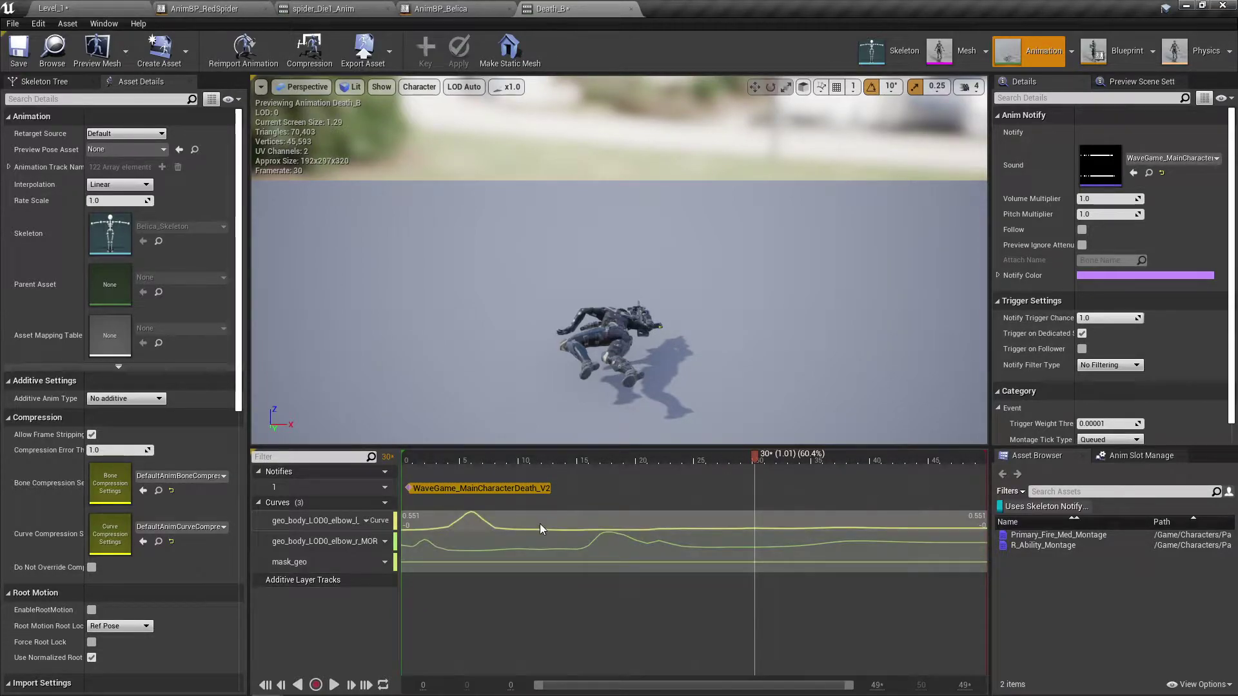
{"action": "left_click", "coordinate": [19, 49]}
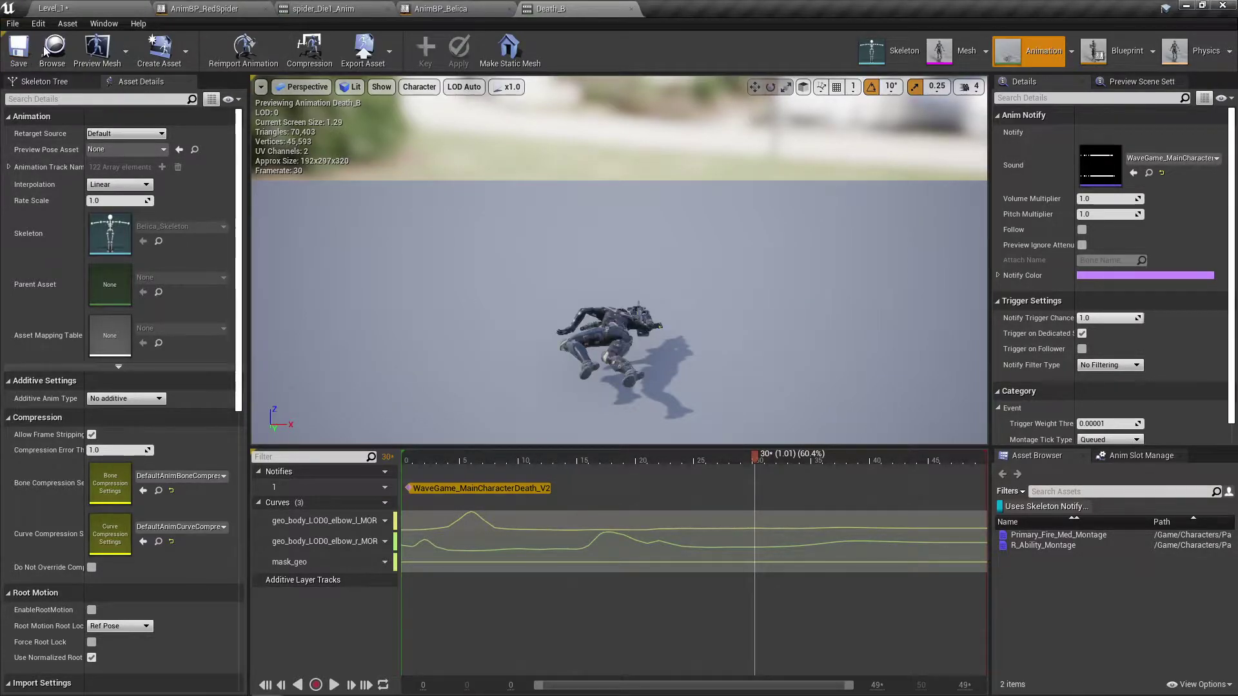
- Play-test Level_1, running and shooting at the spiders until the character dies to check both death sounds, and stop the session
{"action": "left_click", "coordinate": [110, 10]}
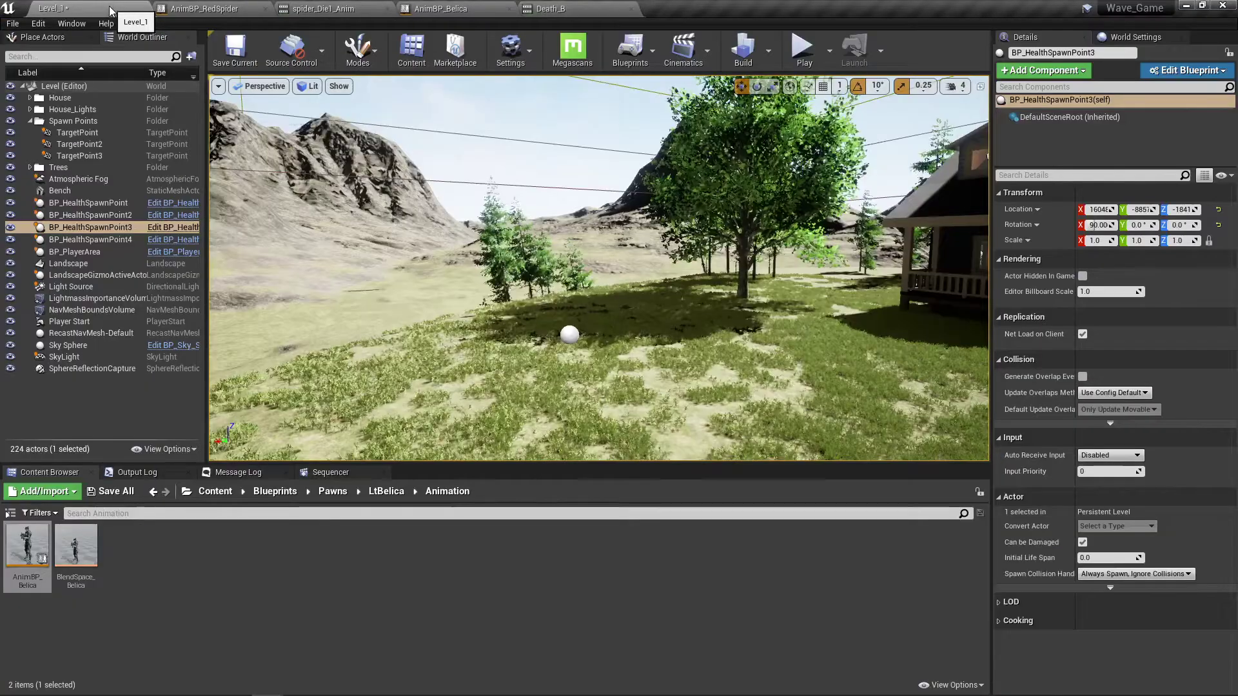
{"action": "left_click", "coordinate": [800, 49]}
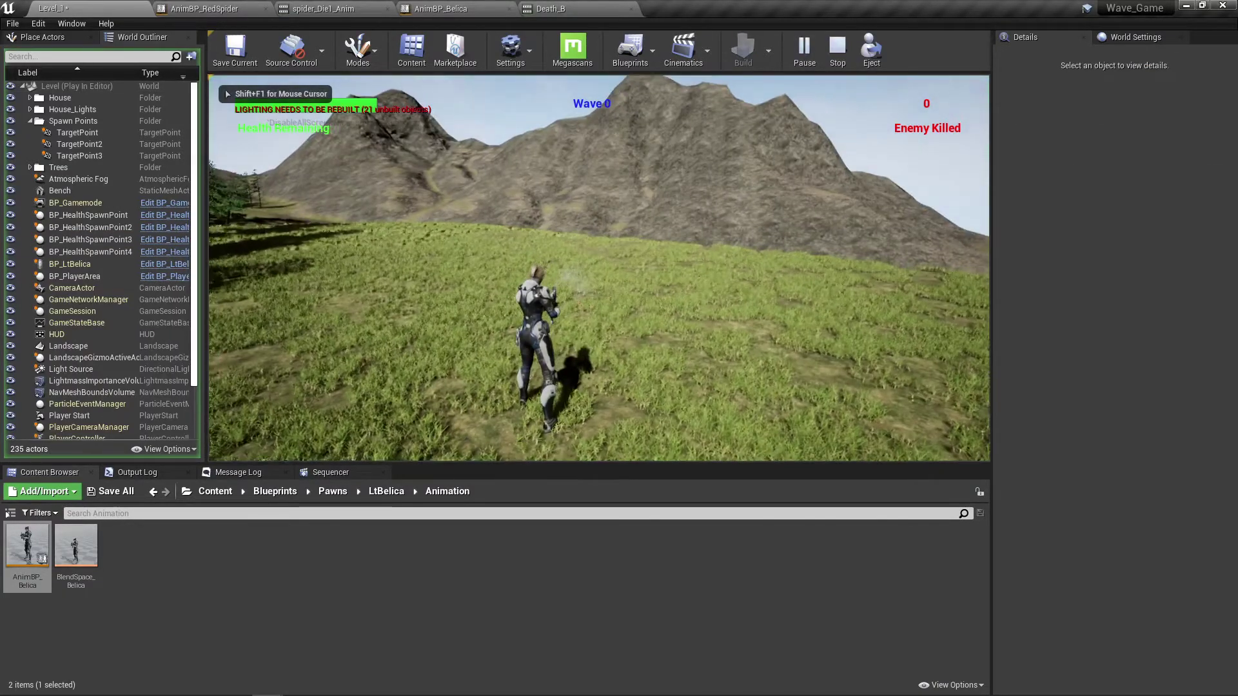
{"action": "key", "text": "w"}
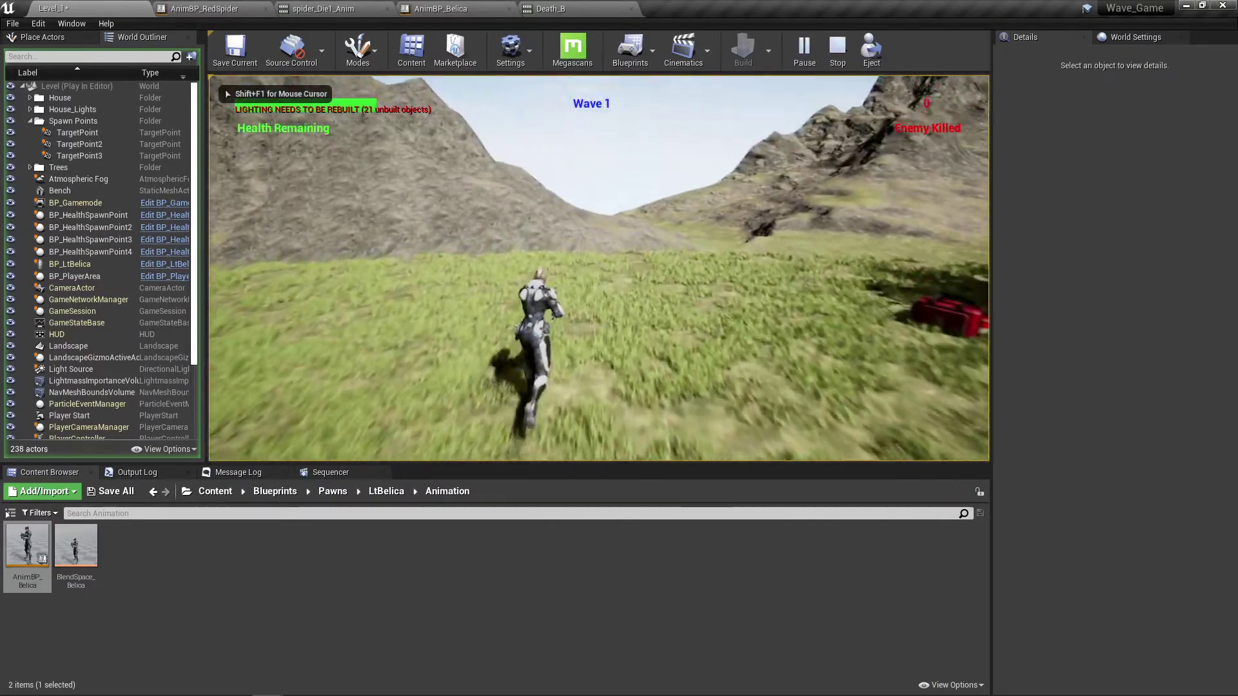
{"action": "key", "text": "w"}
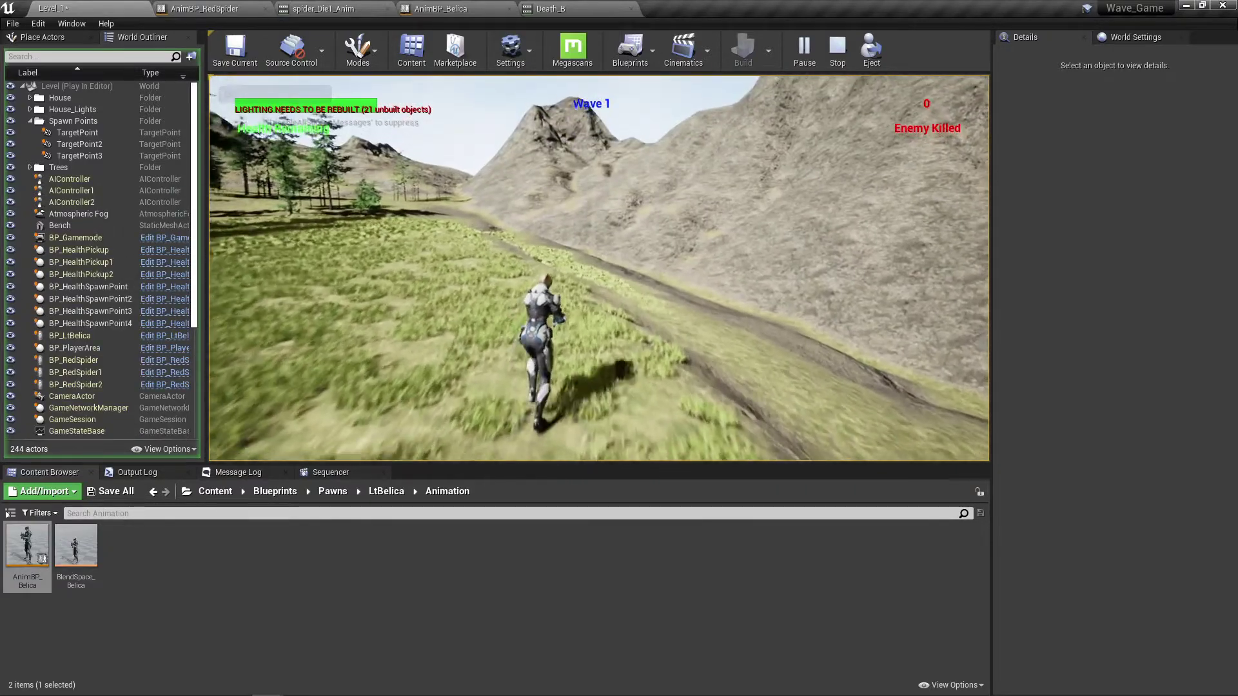
{"action": "key", "text": "w"}
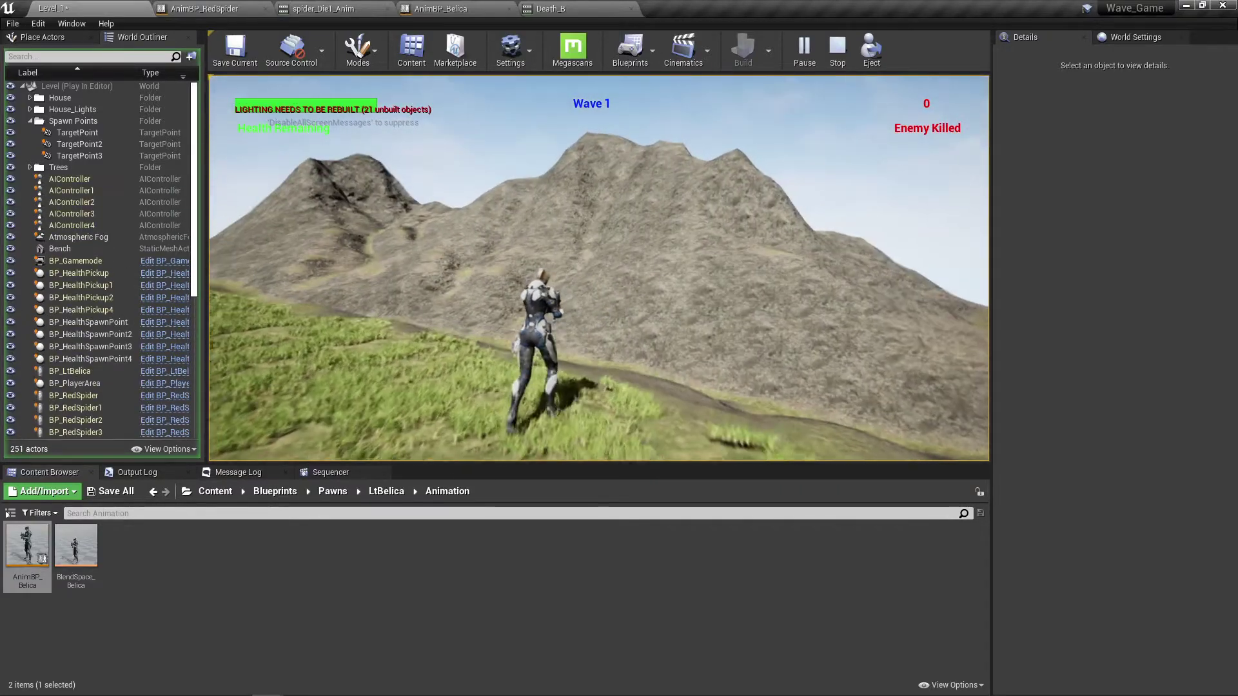
{"action": "left_click", "coordinate": [598, 267]}
{"action": "left_click", "coordinate": [598, 267]}
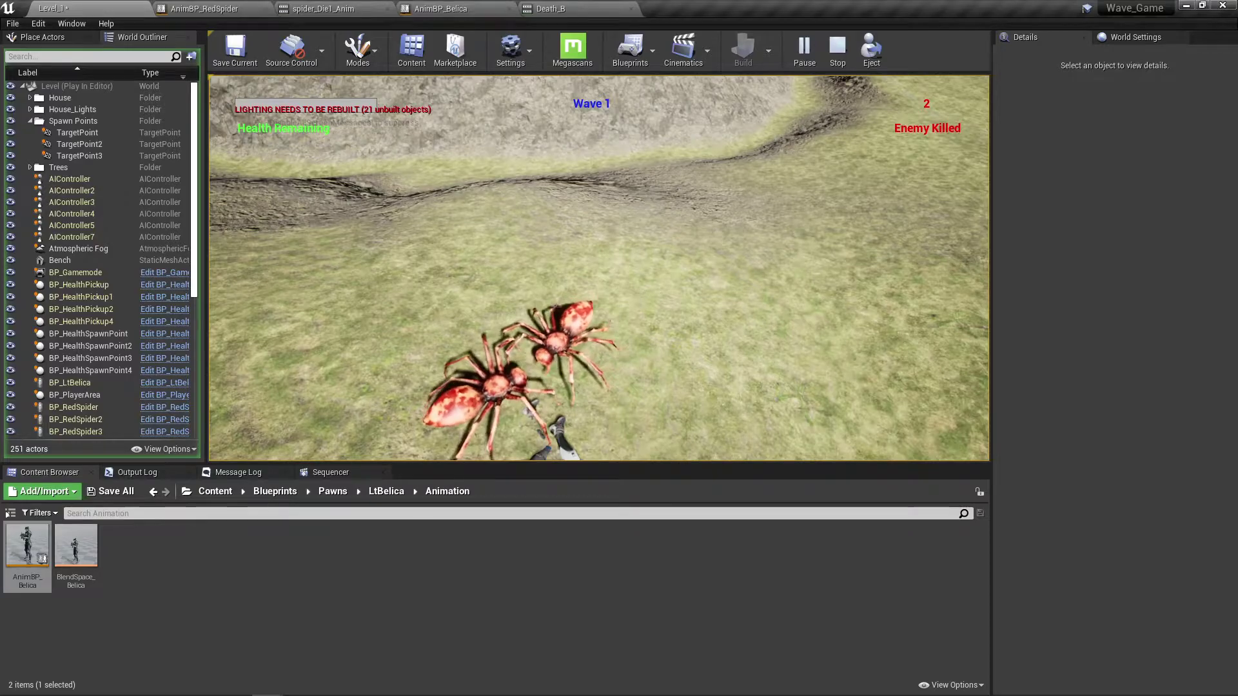
{"action": "key", "text": "Escape"}
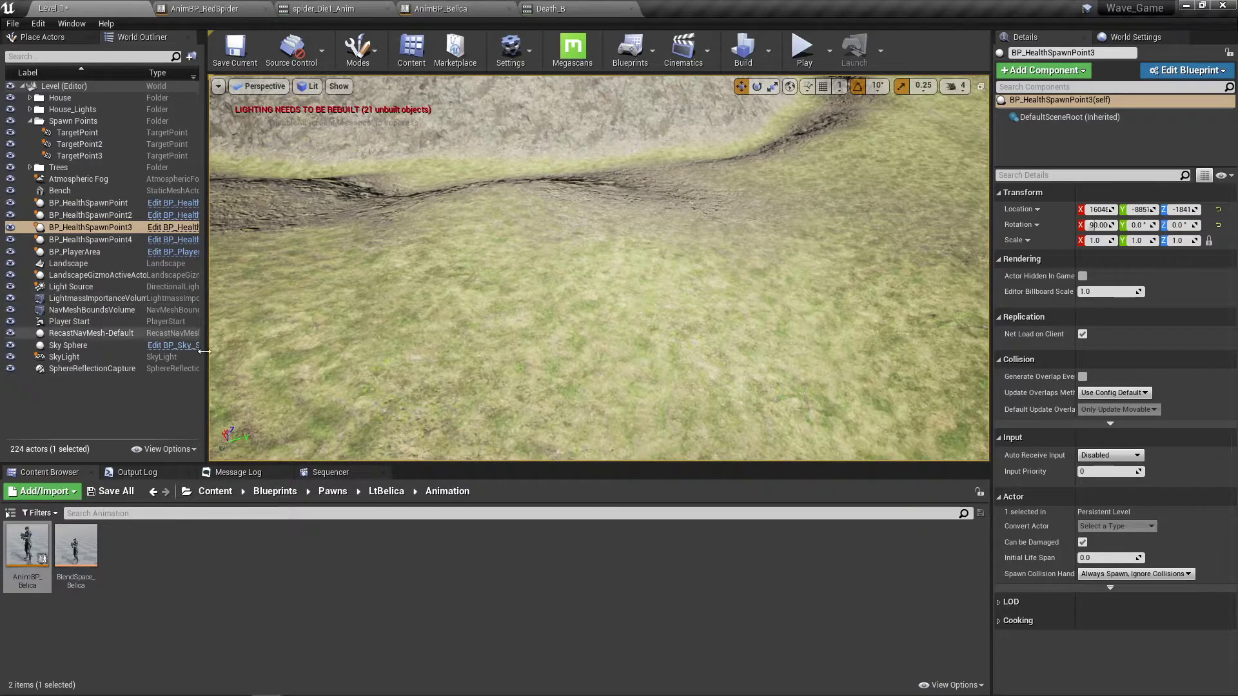
- Open the Main_Music sound wave from the Content/Sounds folder, enable Looping and save the asset
{"action": "left_click", "coordinate": [218, 493]}
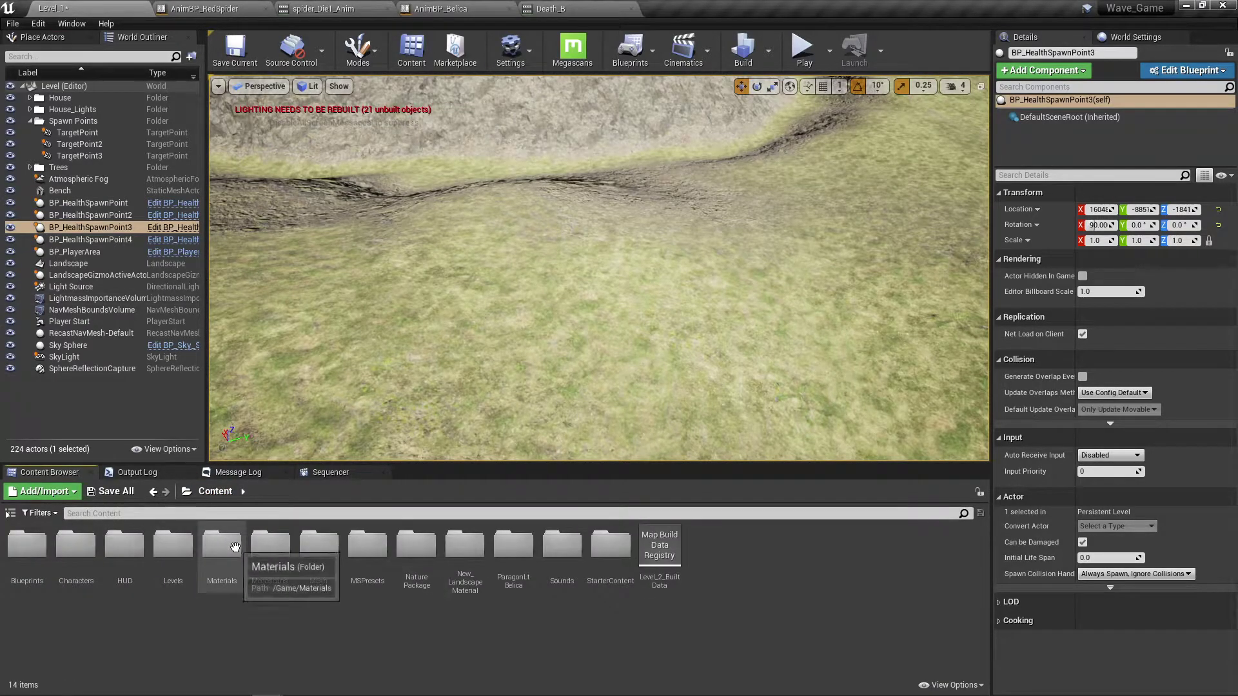
{"action": "double_click", "coordinate": [559, 551]}
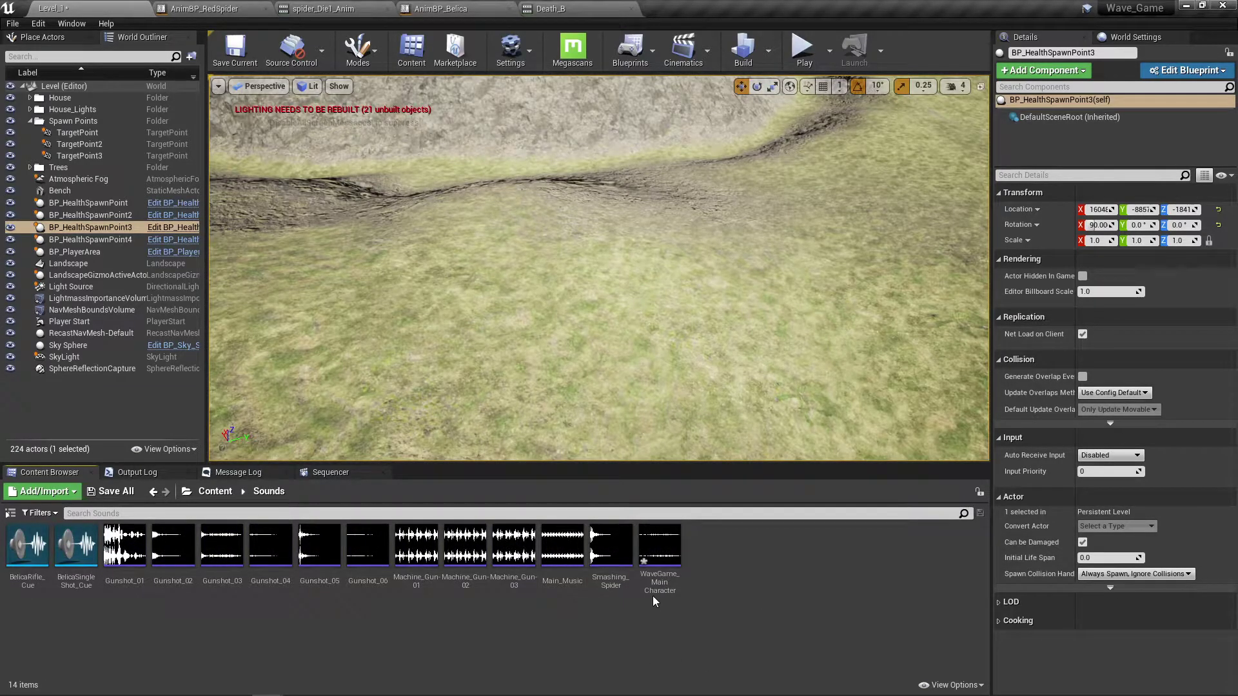
{"action": "double_click", "coordinate": [559, 574]}
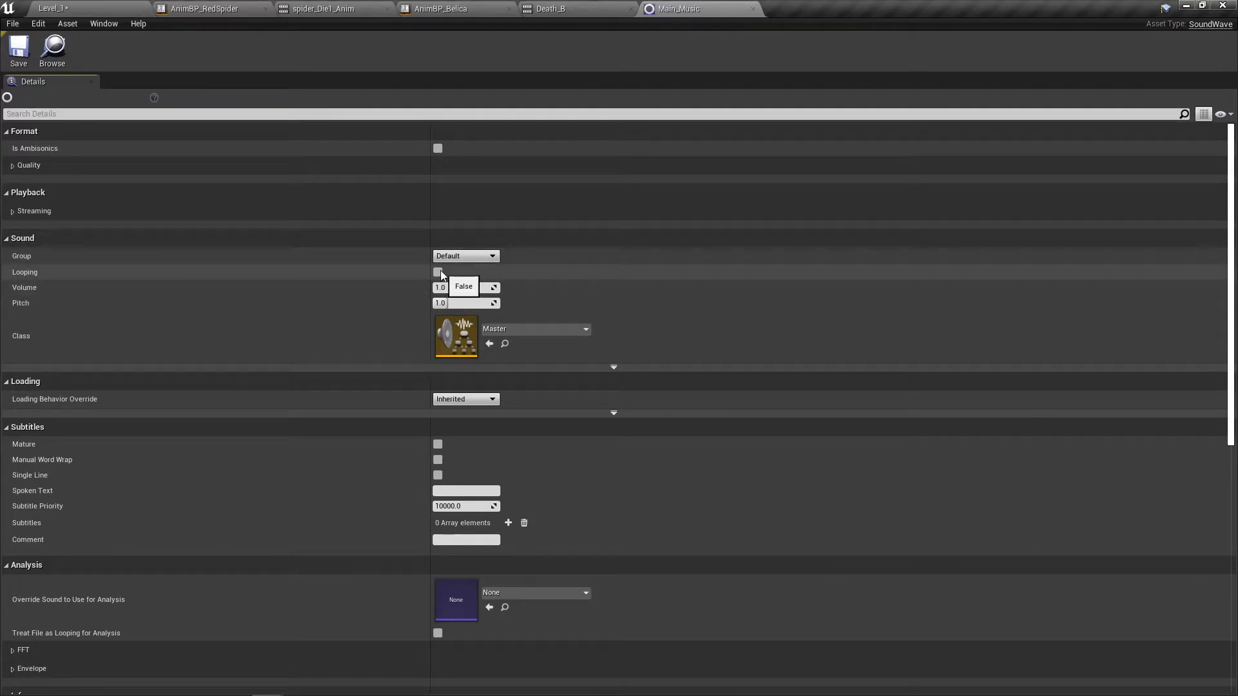
{"action": "left_click", "coordinate": [21, 64]}
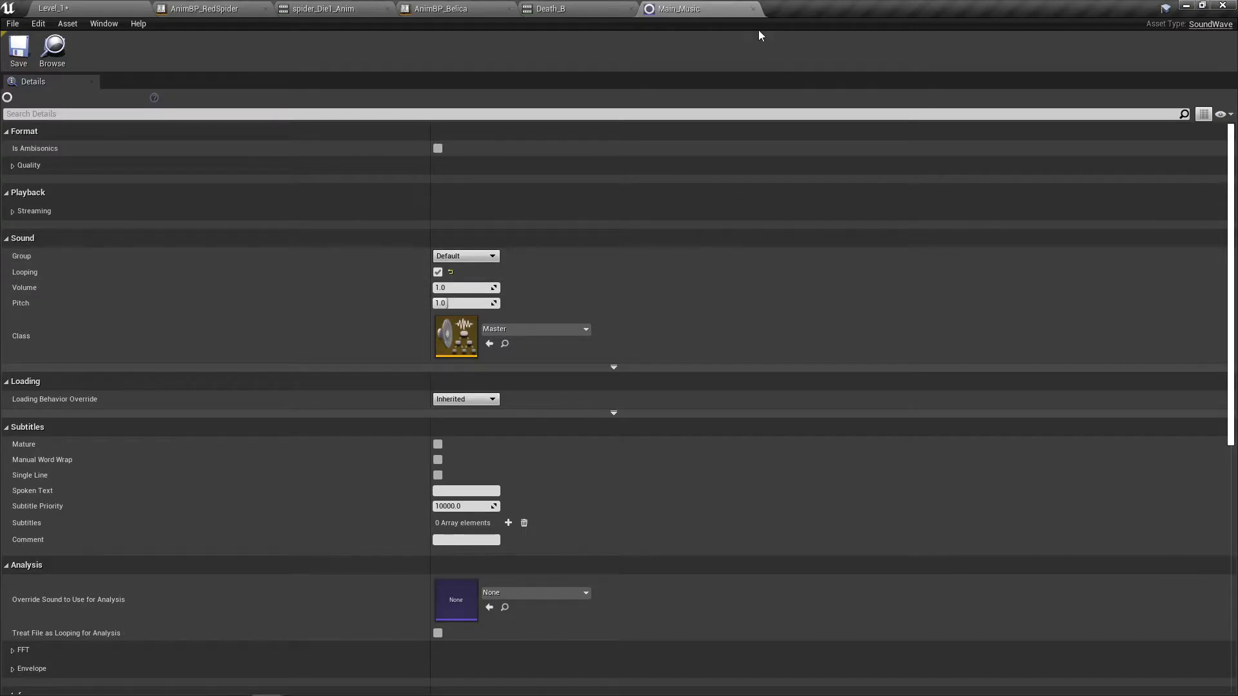
- Close the Main_Music, AnimBP_Belica and AnimBP_RedSpider editors
{"action": "left_click", "coordinate": [753, 8]}
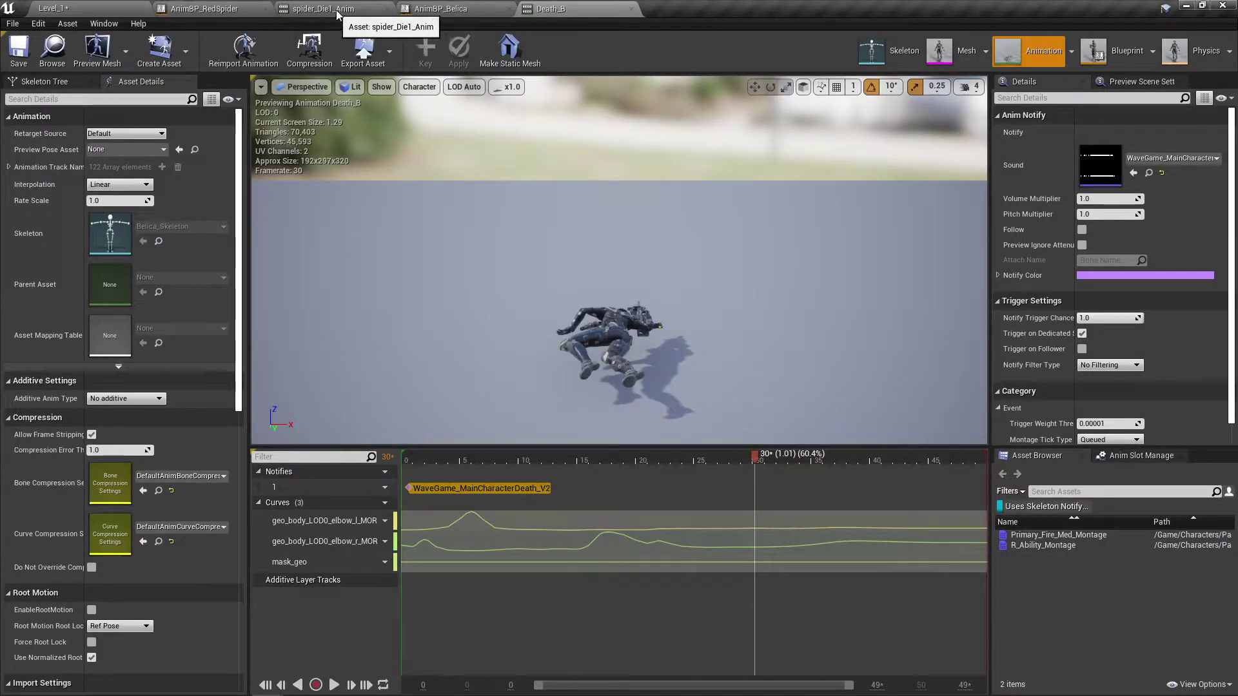
{"action": "left_click", "coordinate": [503, 10]}
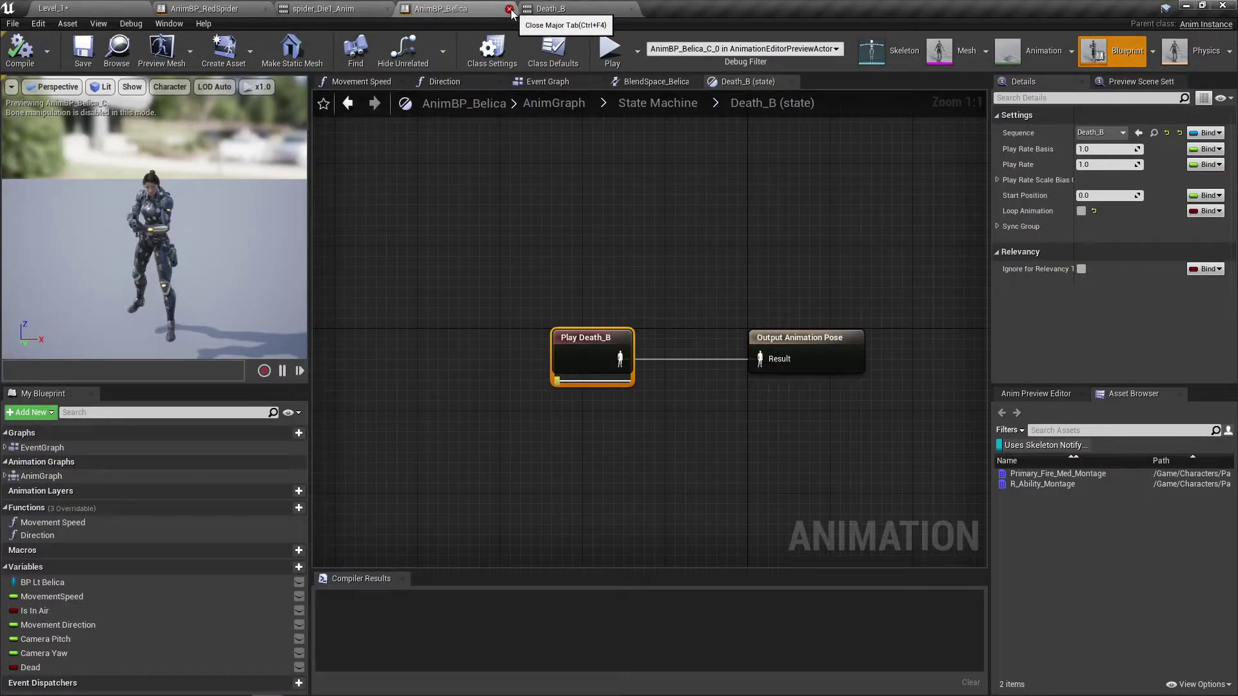
{"action": "left_click", "coordinate": [507, 9]}
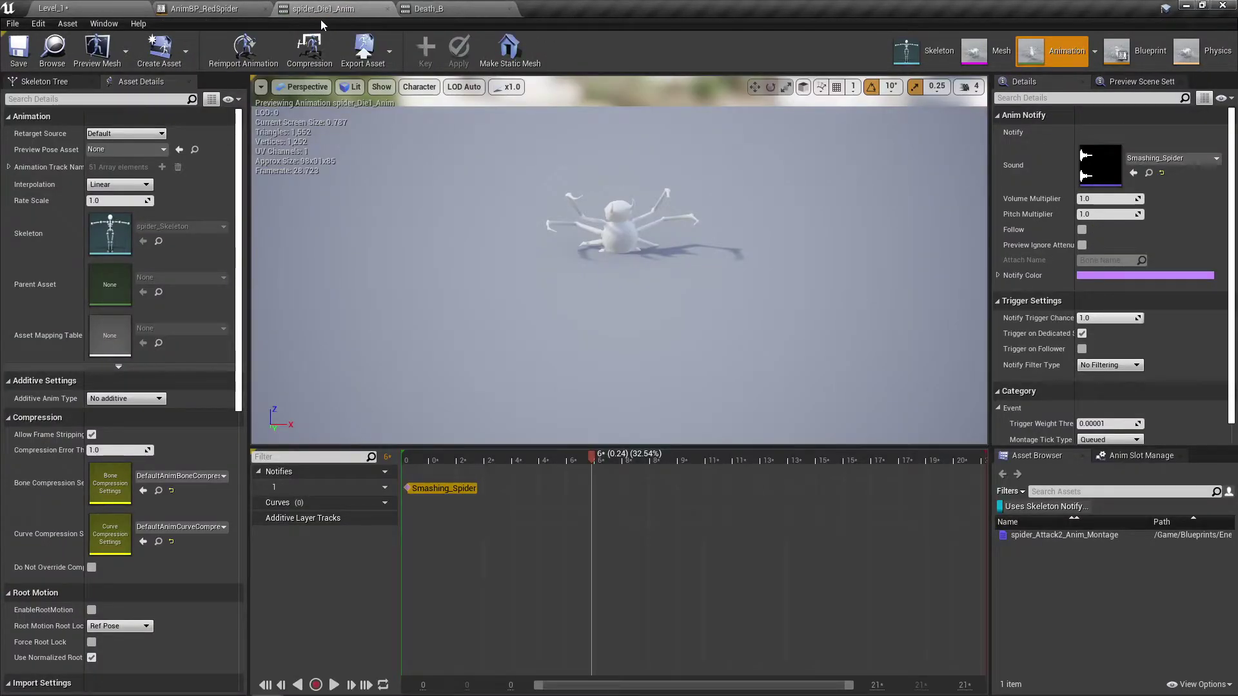
{"action": "left_click", "coordinate": [246, 13]}
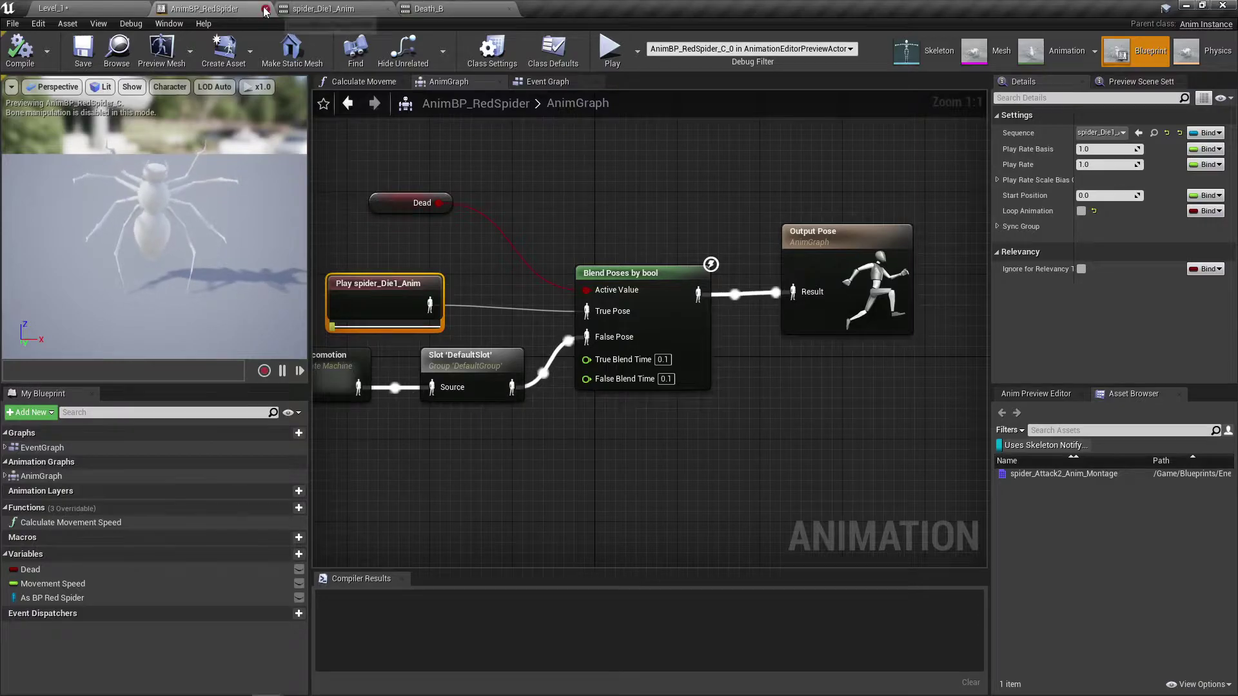
{"action": "left_click", "coordinate": [264, 9]}
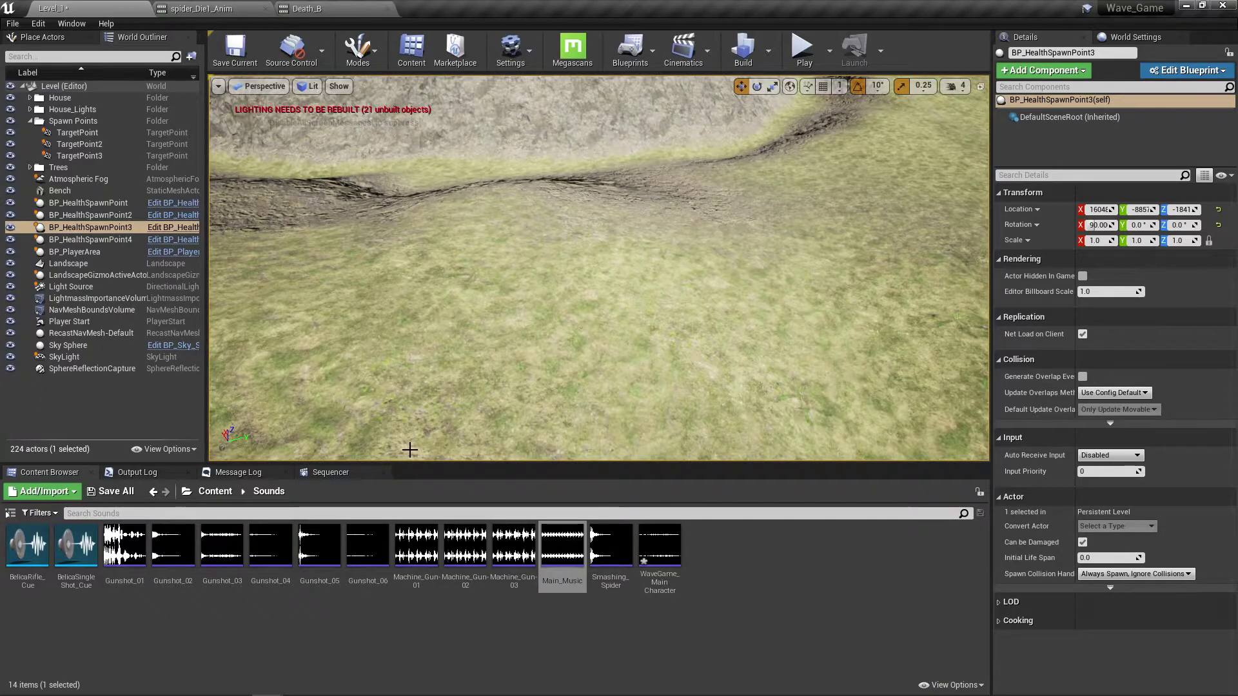
- Open the BP_LtBelica blueprint from Content/Blueprints/Pawns/LtBelica and show its Event Graph
{"action": "left_click", "coordinate": [207, 496]}
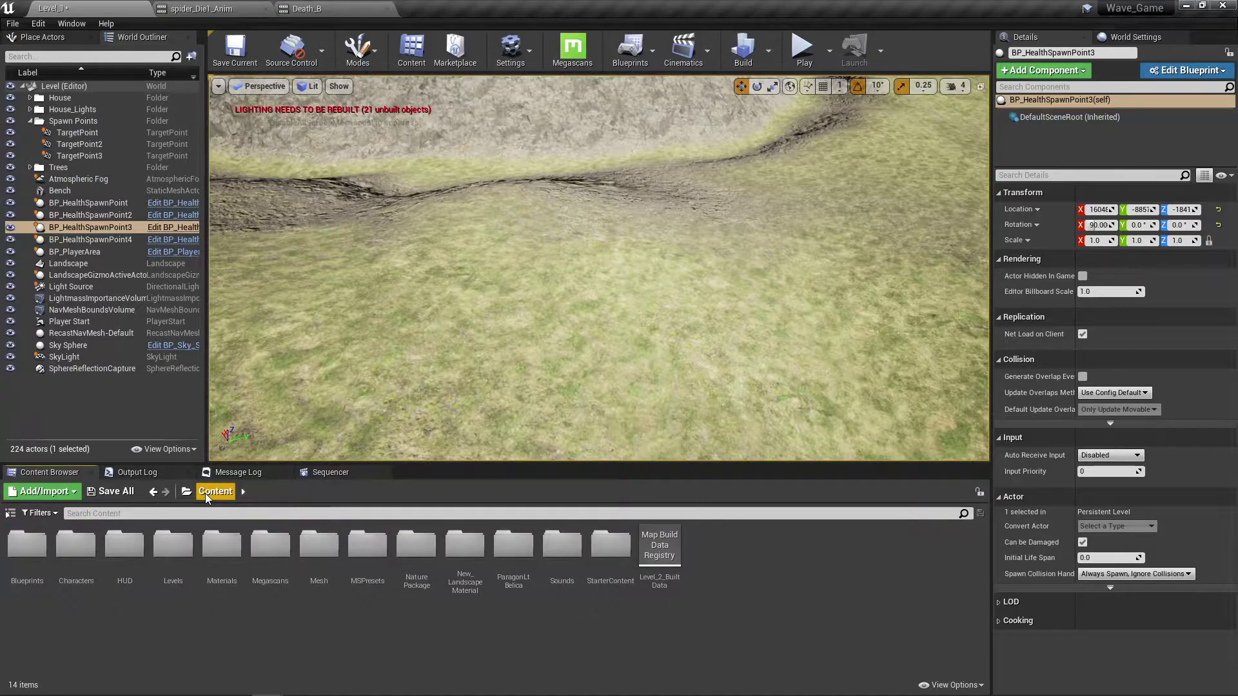
{"action": "double_click", "coordinate": [29, 566]}
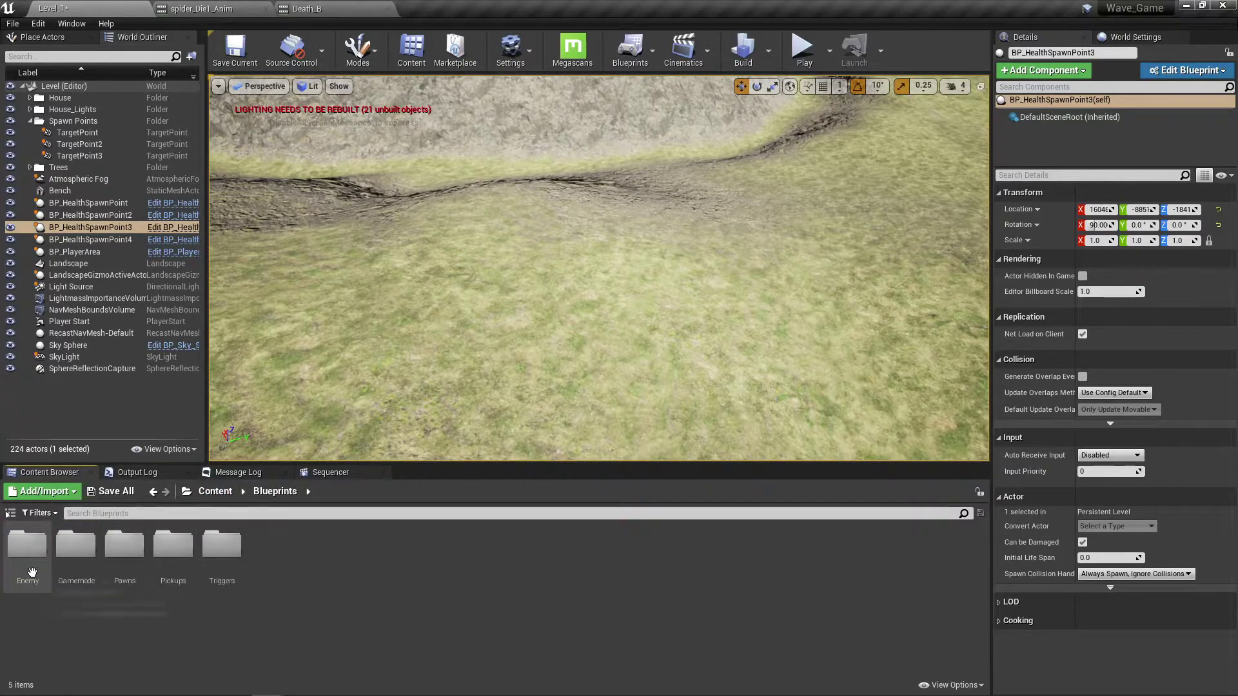
{"action": "left_click", "coordinate": [125, 548]}
{"action": "double_click", "coordinate": [124, 548]}
{"action": "left_click", "coordinate": [30, 554]}
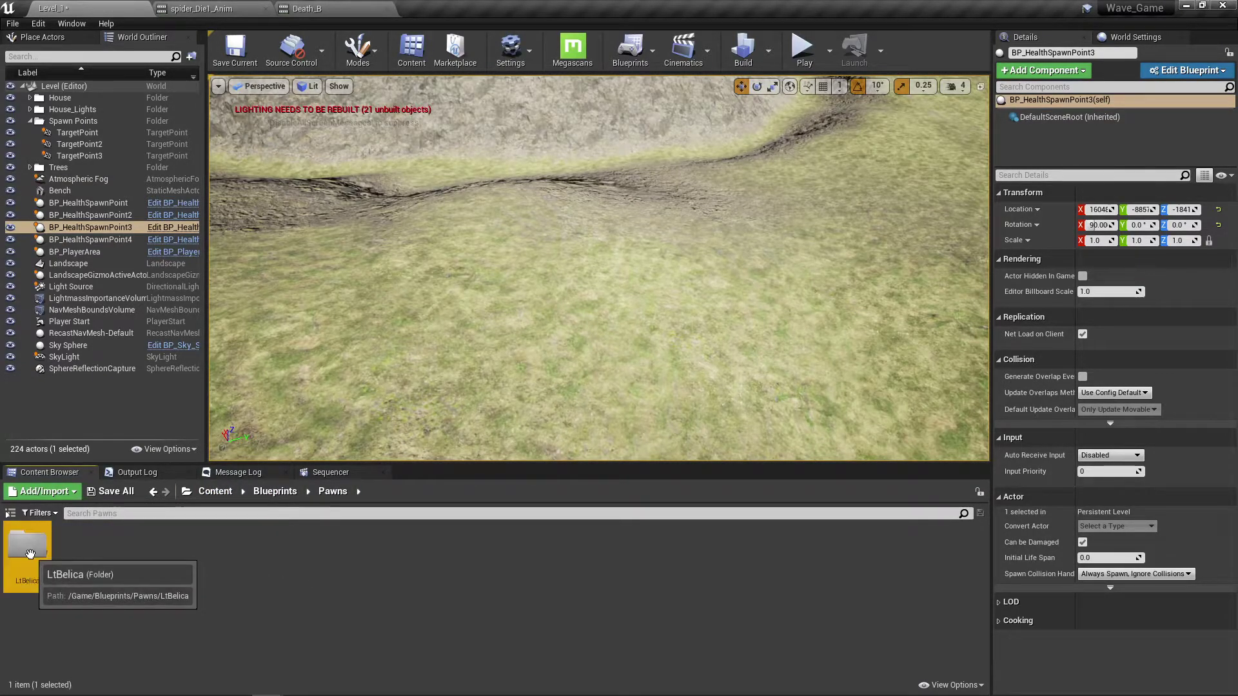
{"action": "double_click", "coordinate": [30, 554]}
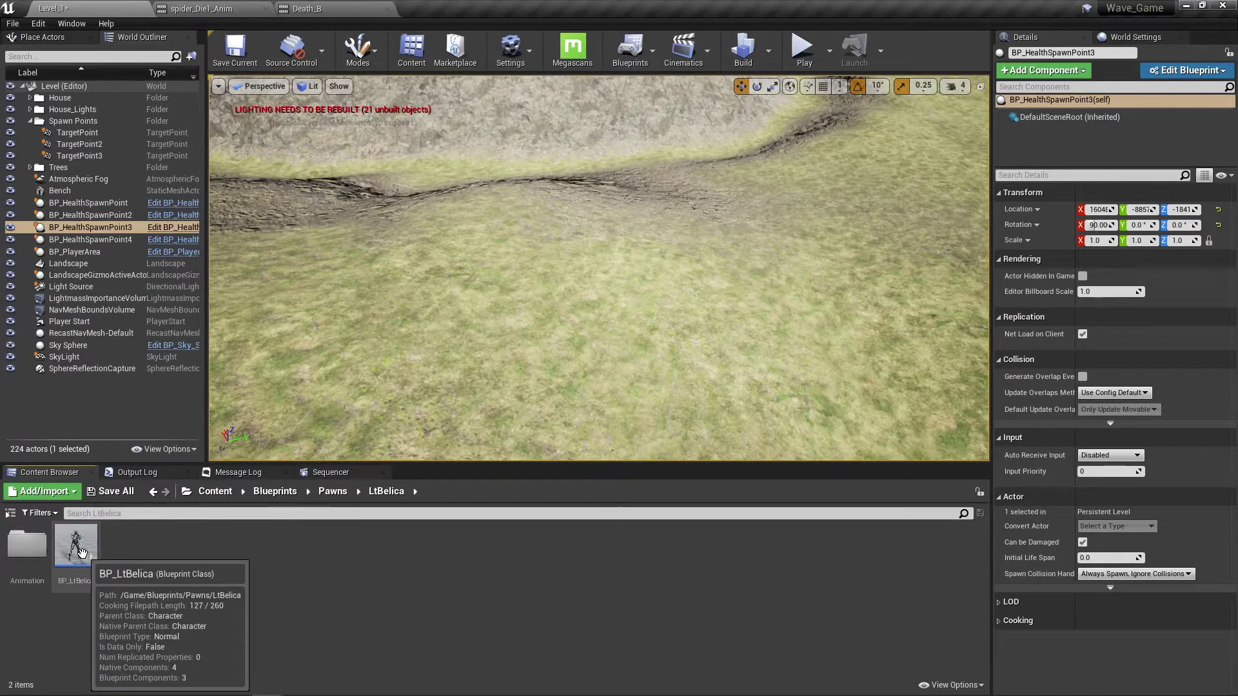
{"action": "double_click", "coordinate": [82, 553]}
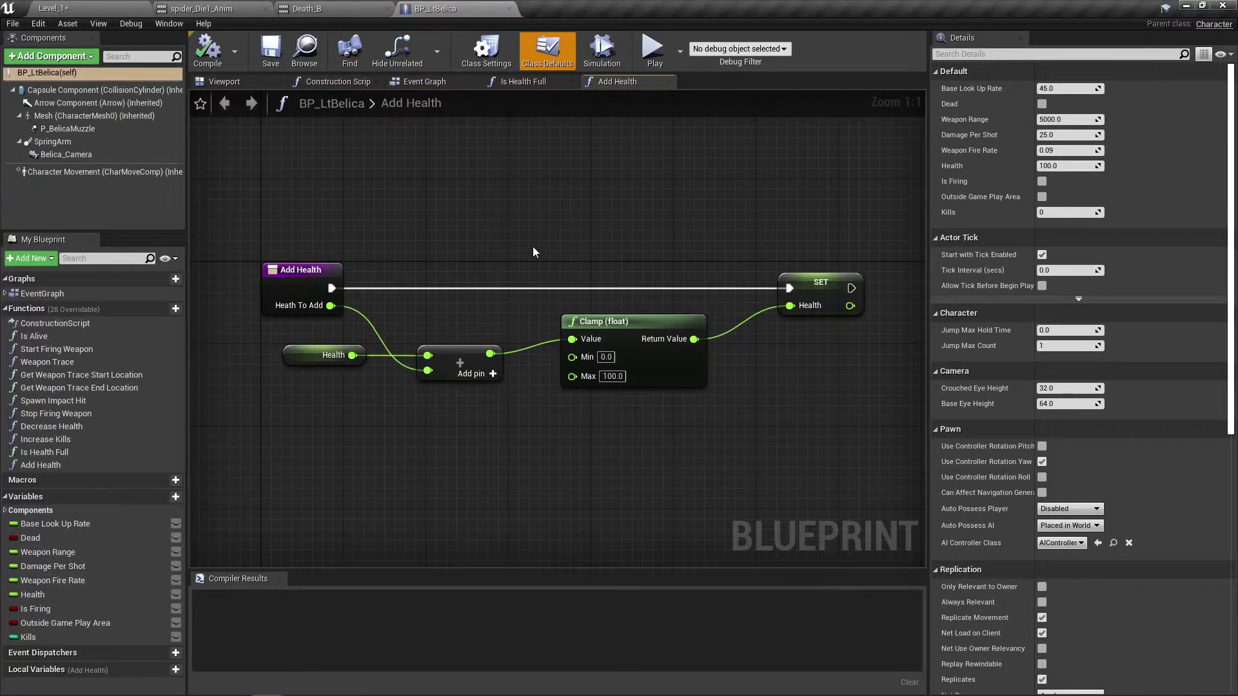
{"action": "left_click", "coordinate": [417, 83]}
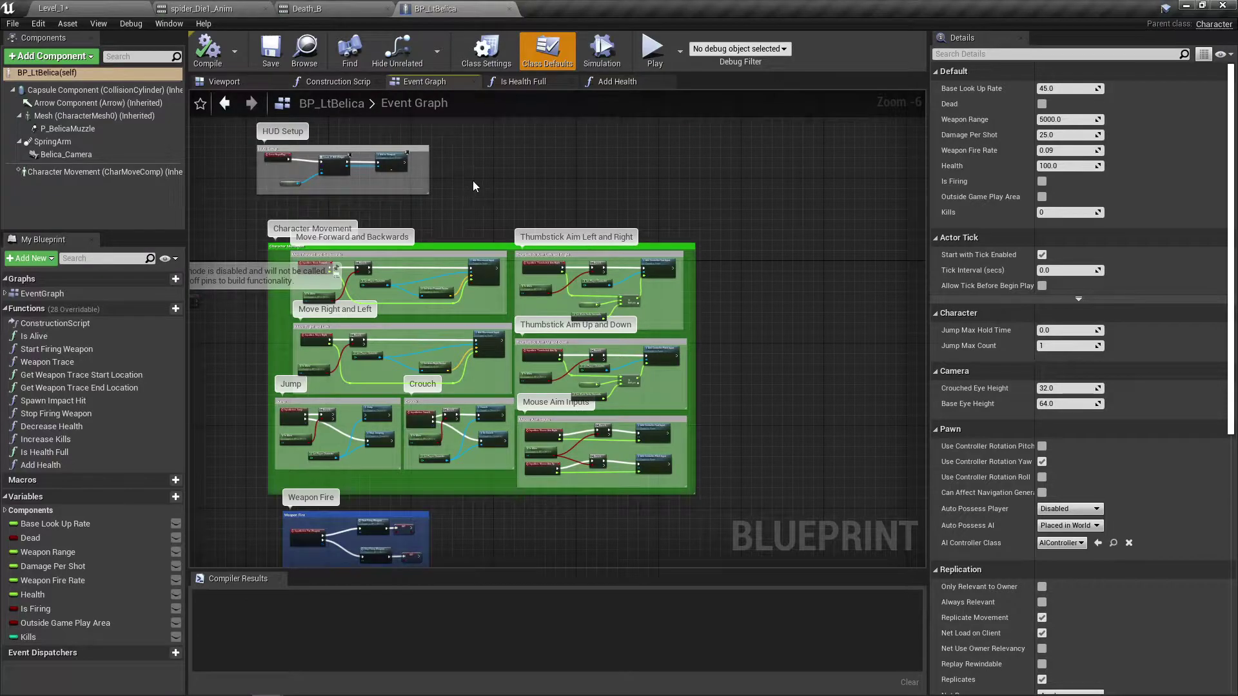
- Add a Spawn Sound at Location node after Add to Viewport in the HUD Setup chain and line it up beside that node
{"action": "mouse_move", "coordinate": [731, 447]}
{"action": "right_mouse_down"}
{"action": "mouse_move", "coordinate": [715, 402]}
{"action": "mouse_move", "coordinate": [747, 450]}
{"action": "right_mouse_up"}
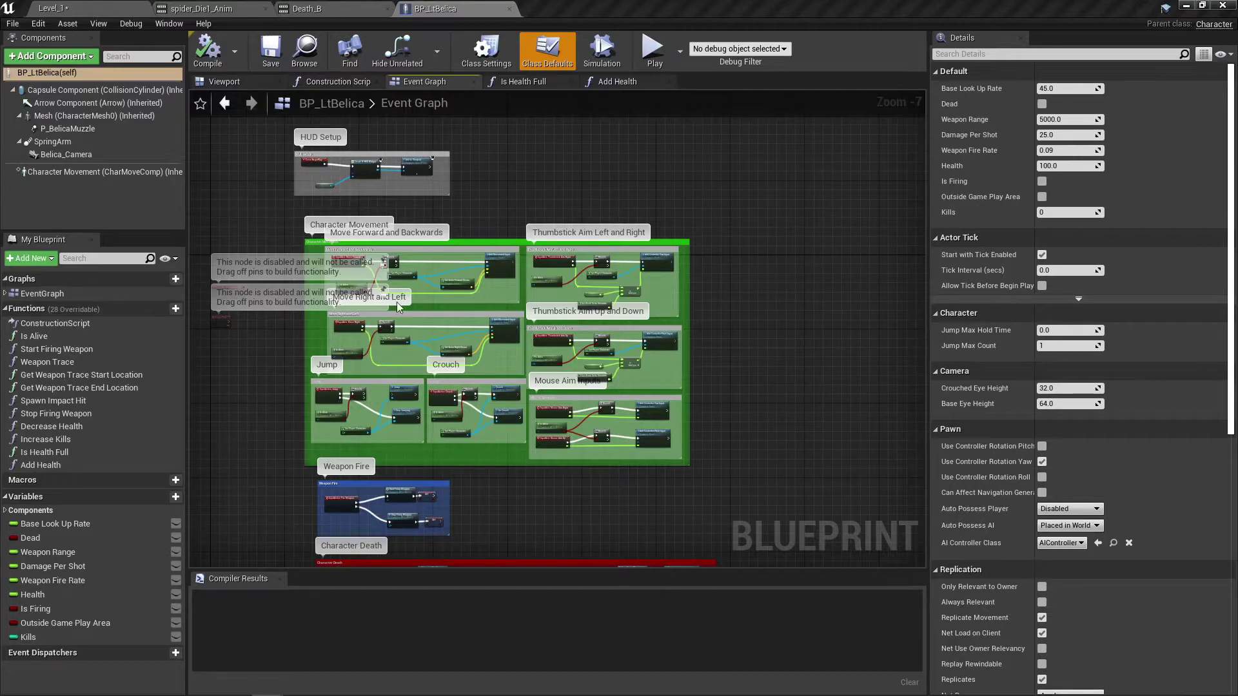
{"action": "scroll", "coordinate": [462, 165], "scroll_direction": "up", "scroll_amount": 3}
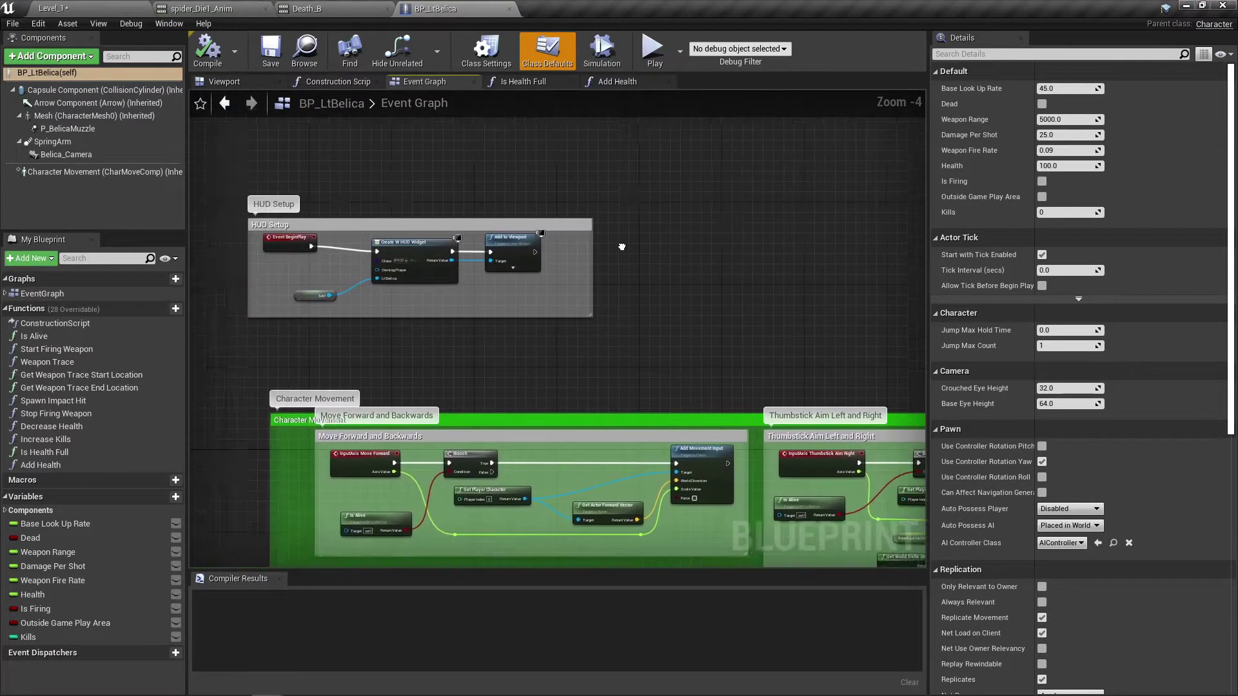
{"action": "right_click_drag", "start_coordinate": [579, 384], "coordinate": [485, 375]}
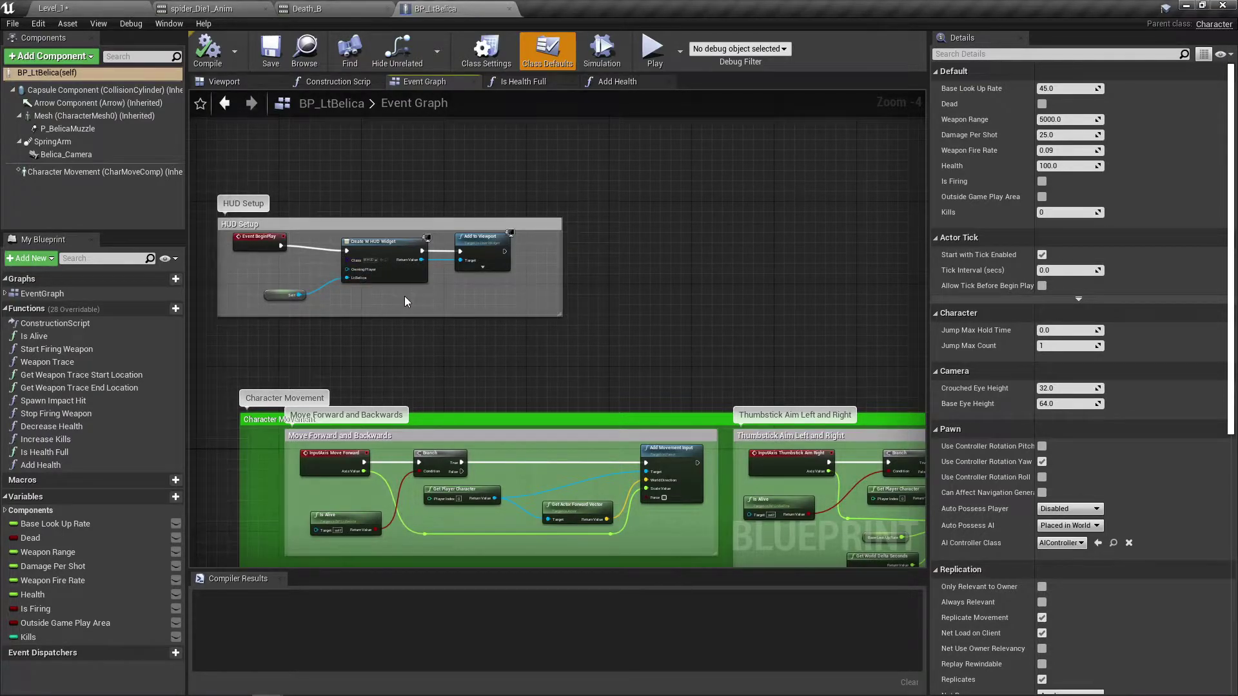
{"action": "scroll", "coordinate": [404, 296], "scroll_direction": "up", "scroll_amount": 2}
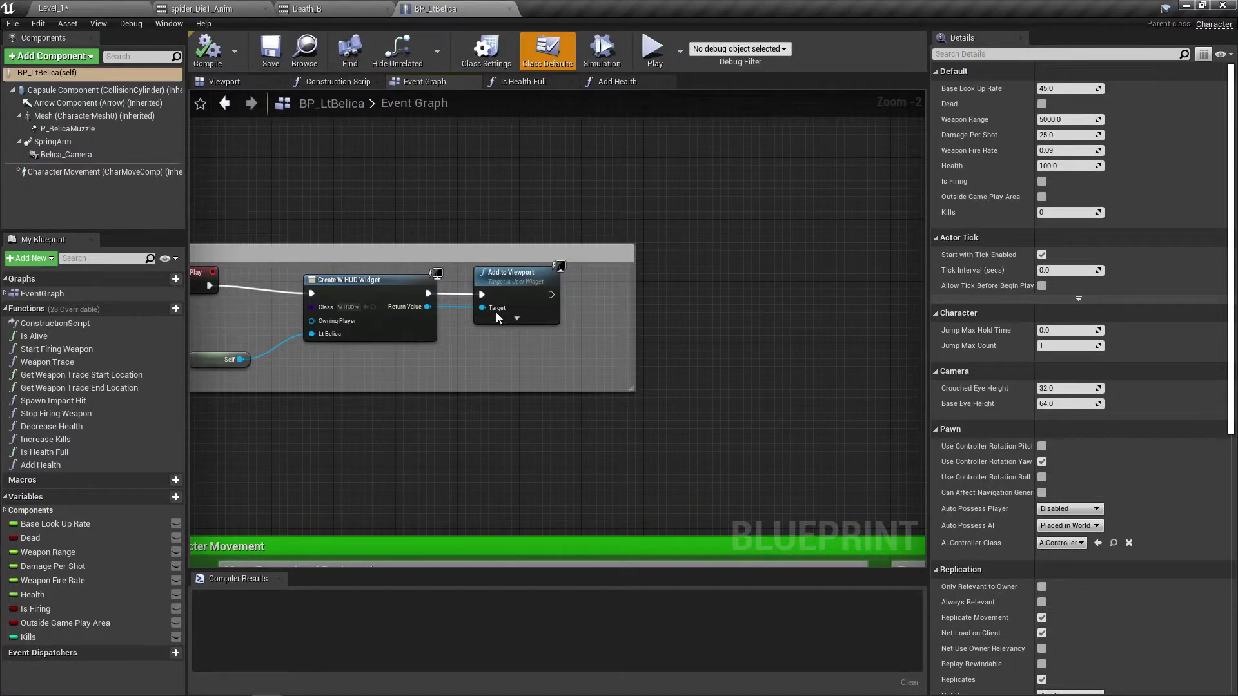
{"action": "right_click_drag", "start_coordinate": [205, 321], "coordinate": [328, 326]}
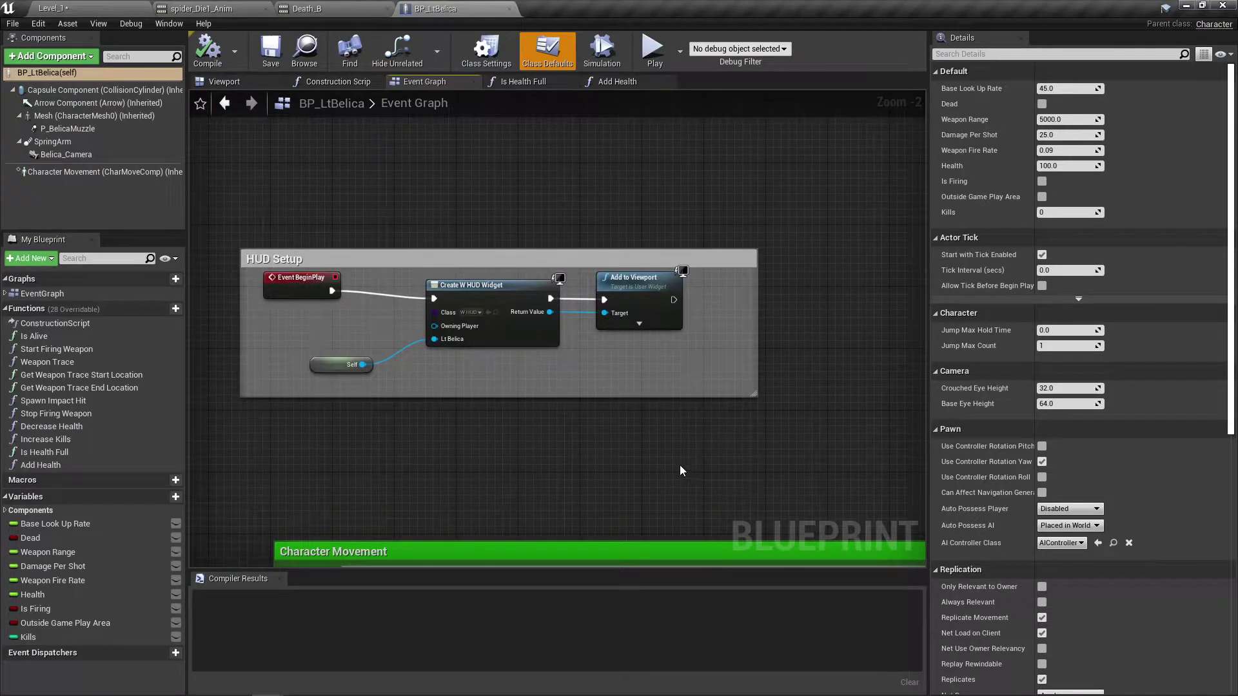
{"action": "right_click_drag", "start_coordinate": [682, 465], "coordinate": [462, 461]}
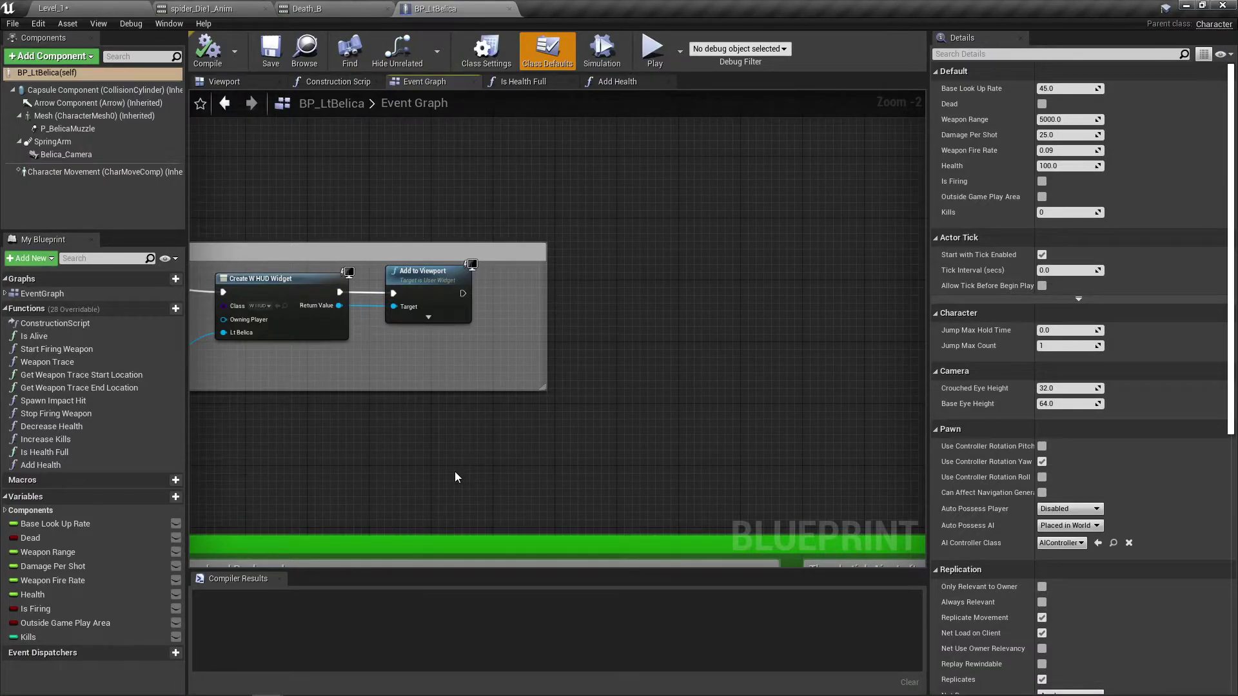
{"action": "right_click_drag", "start_coordinate": [460, 478], "coordinate": [295, 458]}
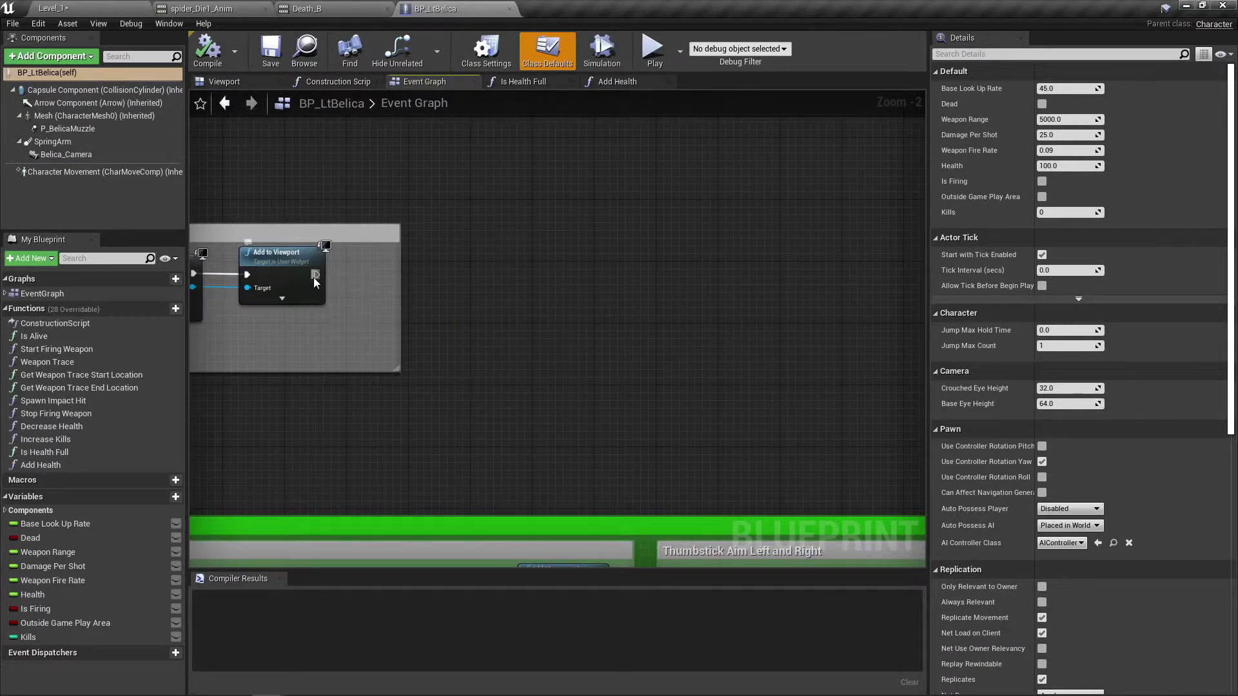
{"action": "left_click_drag", "start_coordinate": [317, 275], "coordinate": [532, 276]}
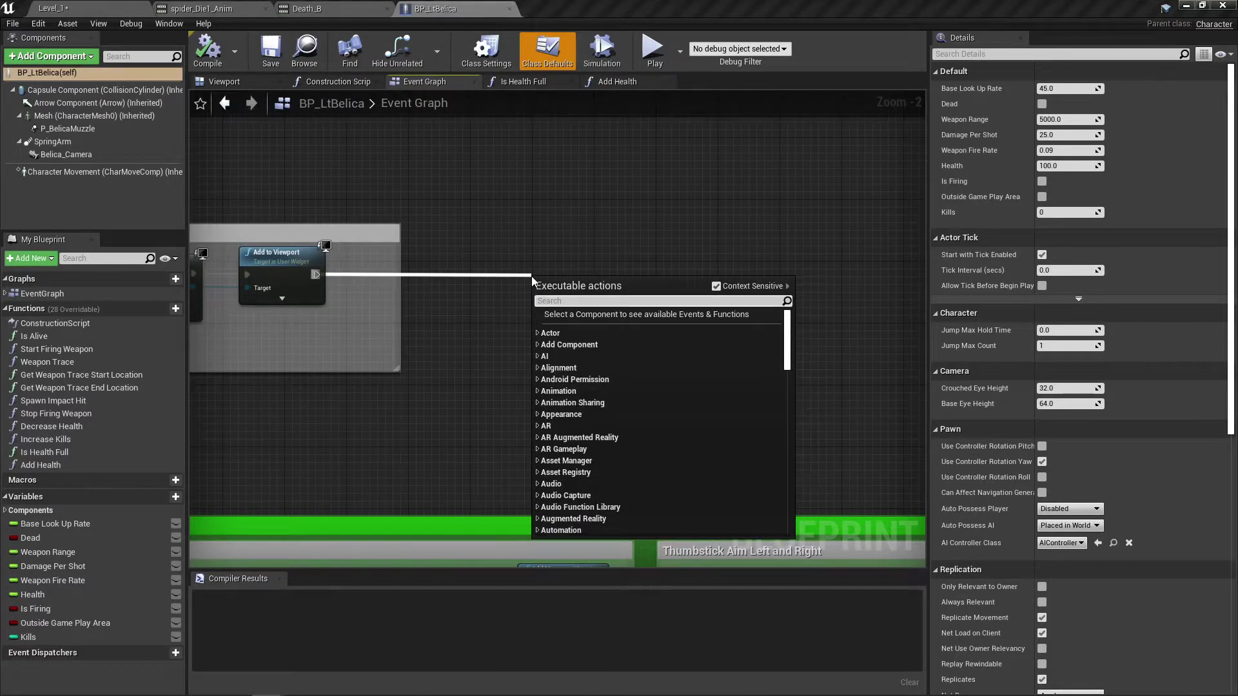
{"action": "type", "text": "spawn"}
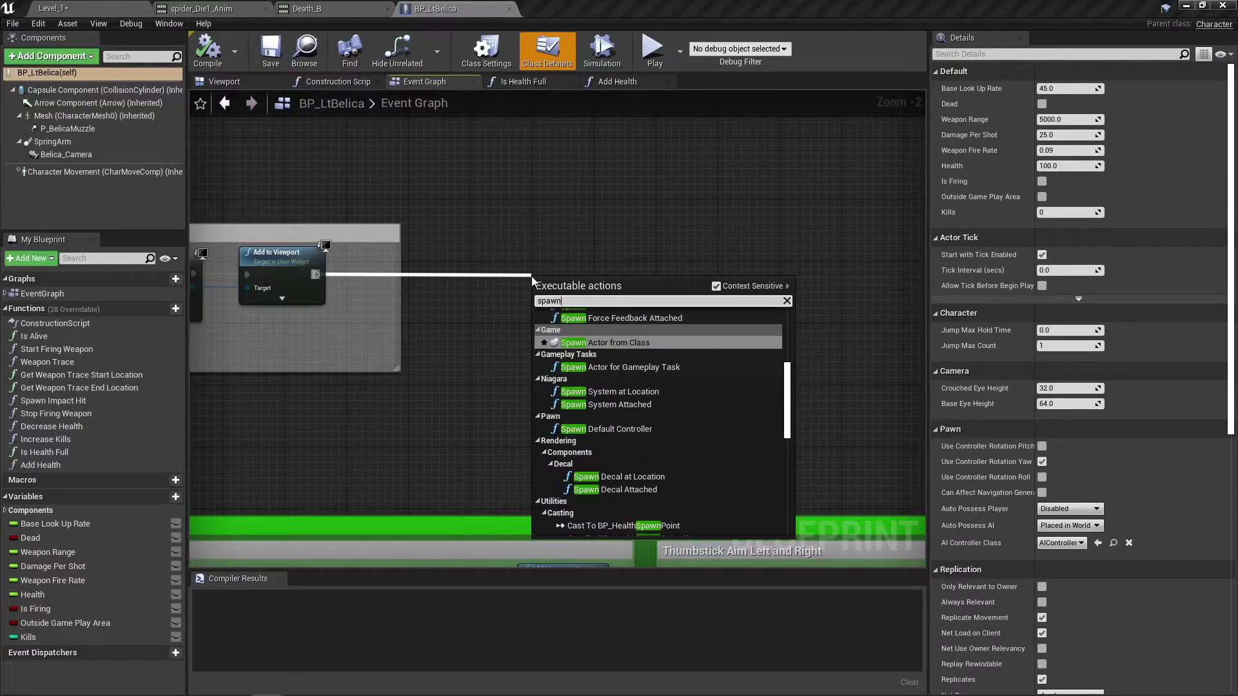
{"action": "type", "text": "sound"}
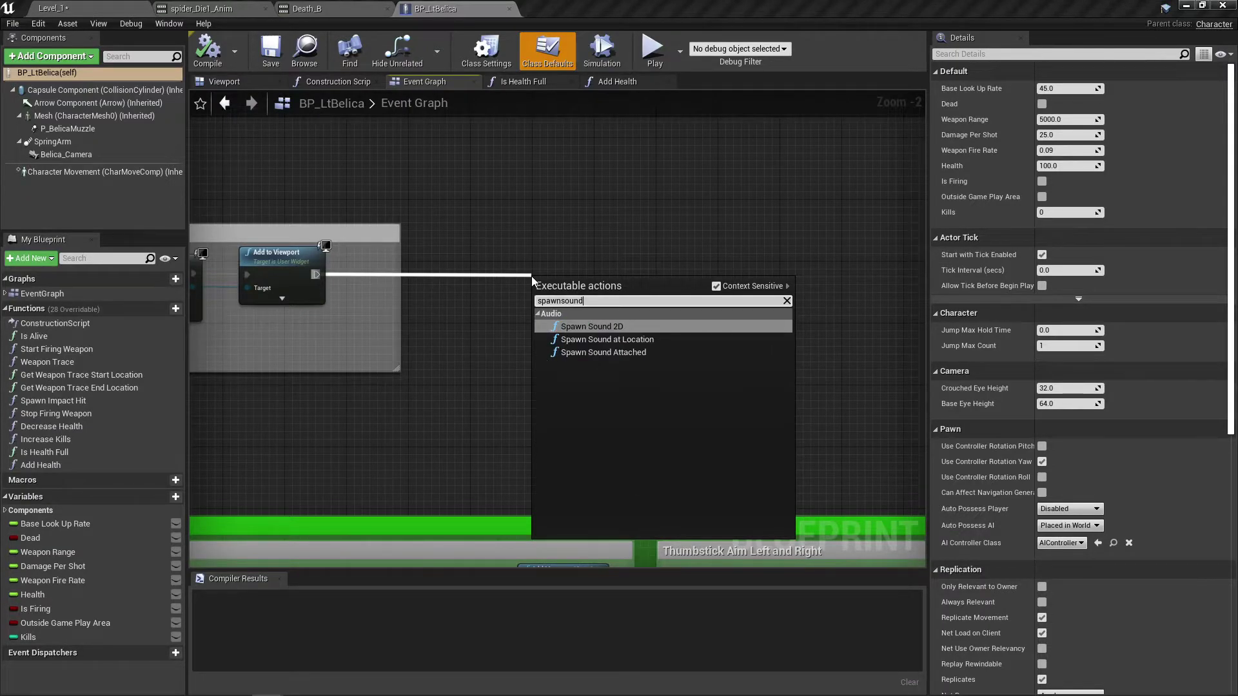
{"action": "left_click", "coordinate": [599, 339]}
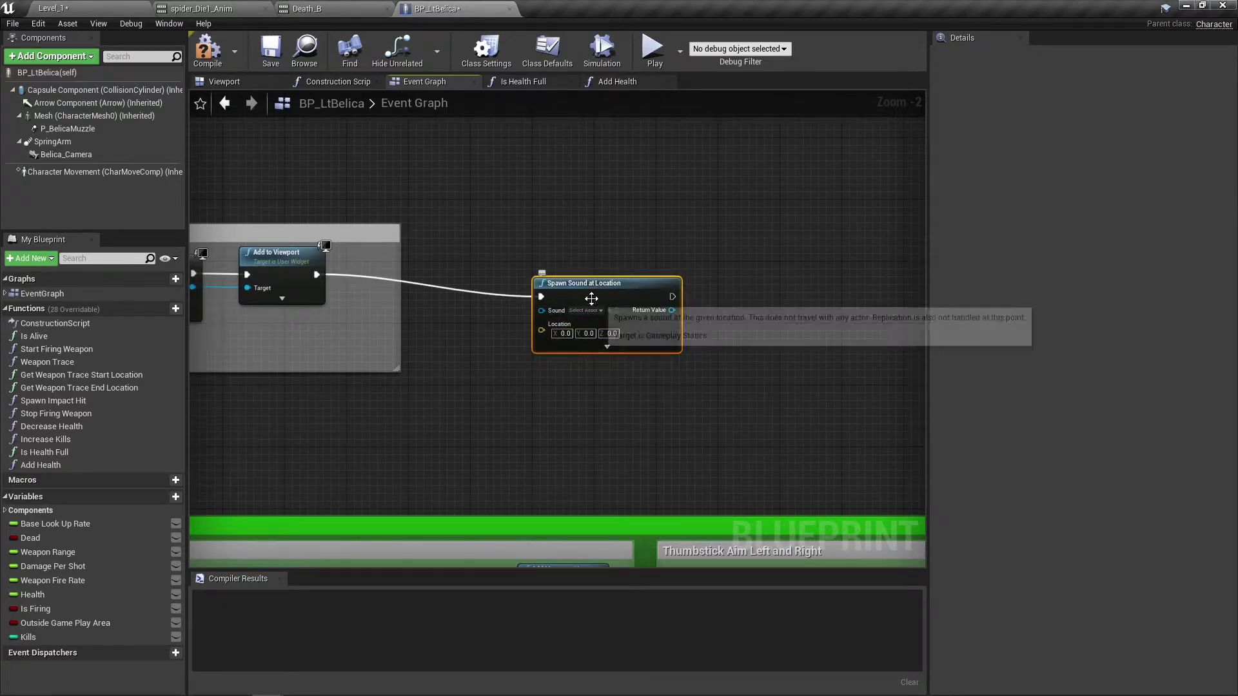
{"action": "left_click_drag", "start_coordinate": [586, 282], "coordinate": [535, 258]}
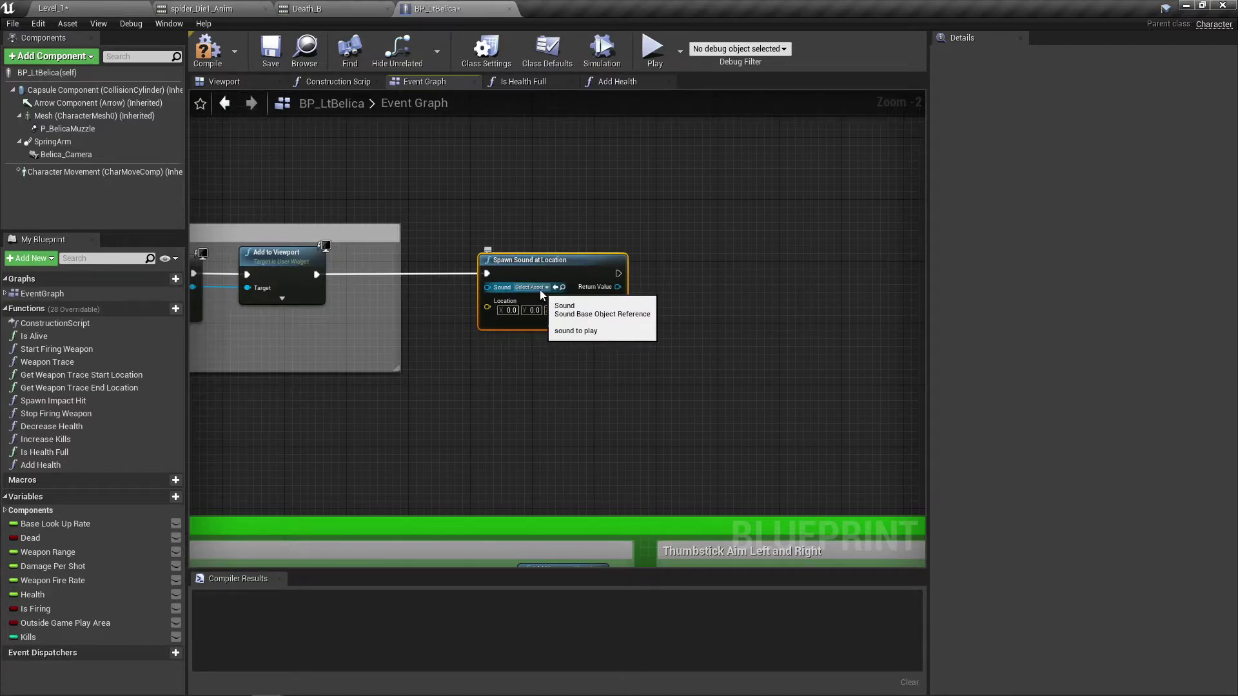
- Set the sound of the Spawn Sound at Location node to Main_Music
{"action": "left_click", "coordinate": [547, 287]}
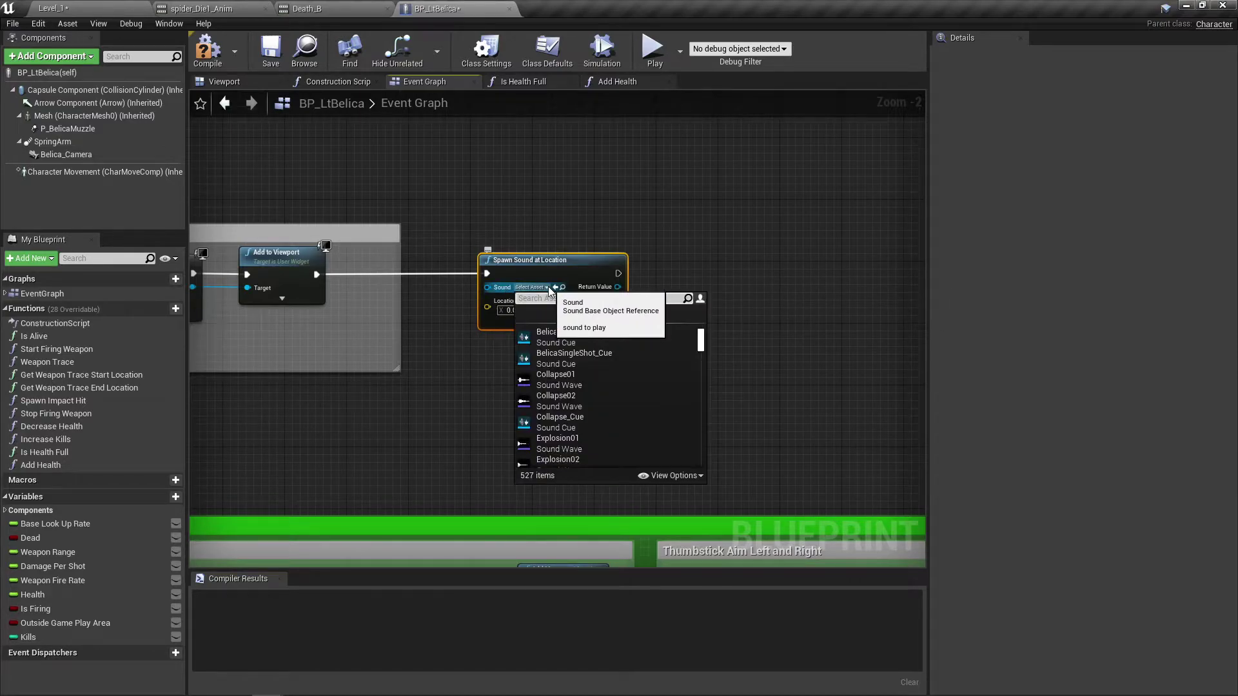
{"action": "type", "text": "m"}
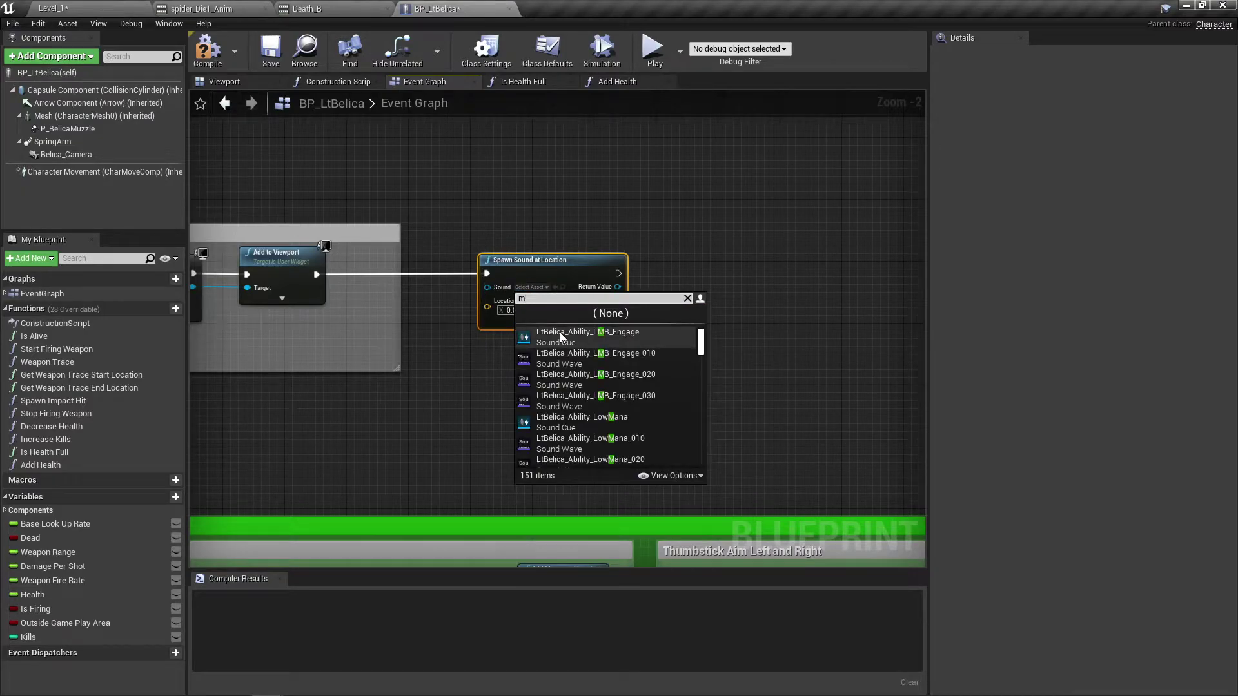
{"action": "type", "text": "ianan"}
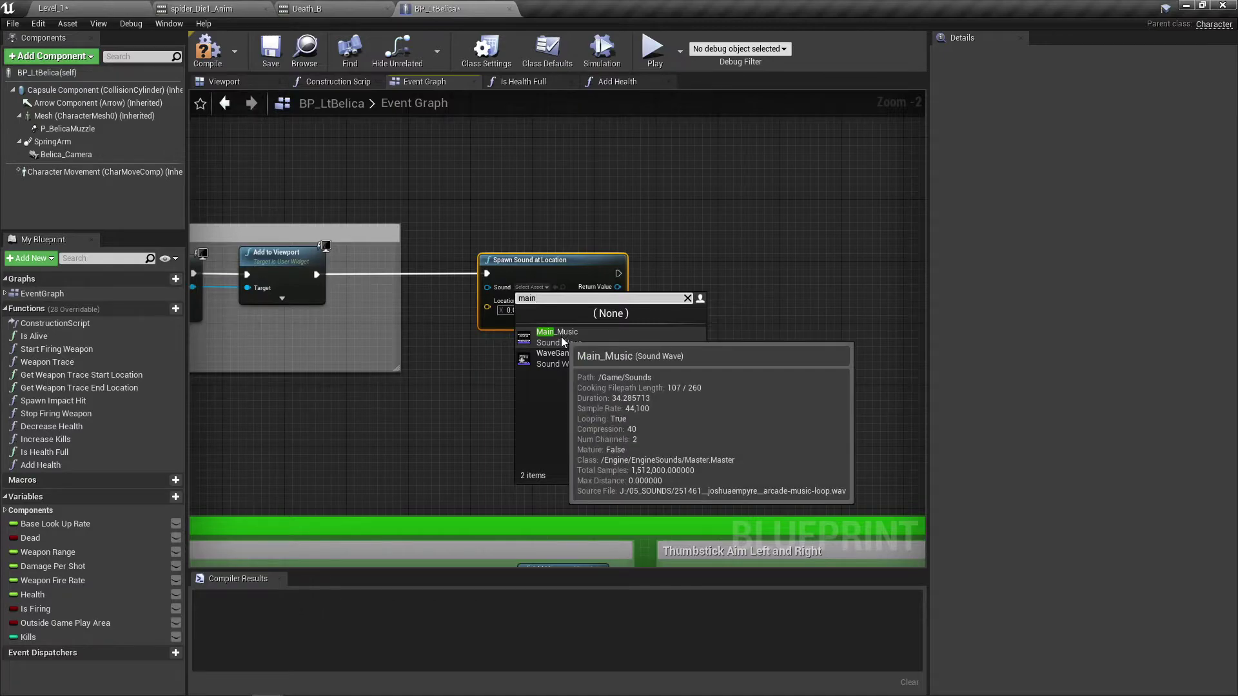
{"action": "left_click", "coordinate": [563, 337]}
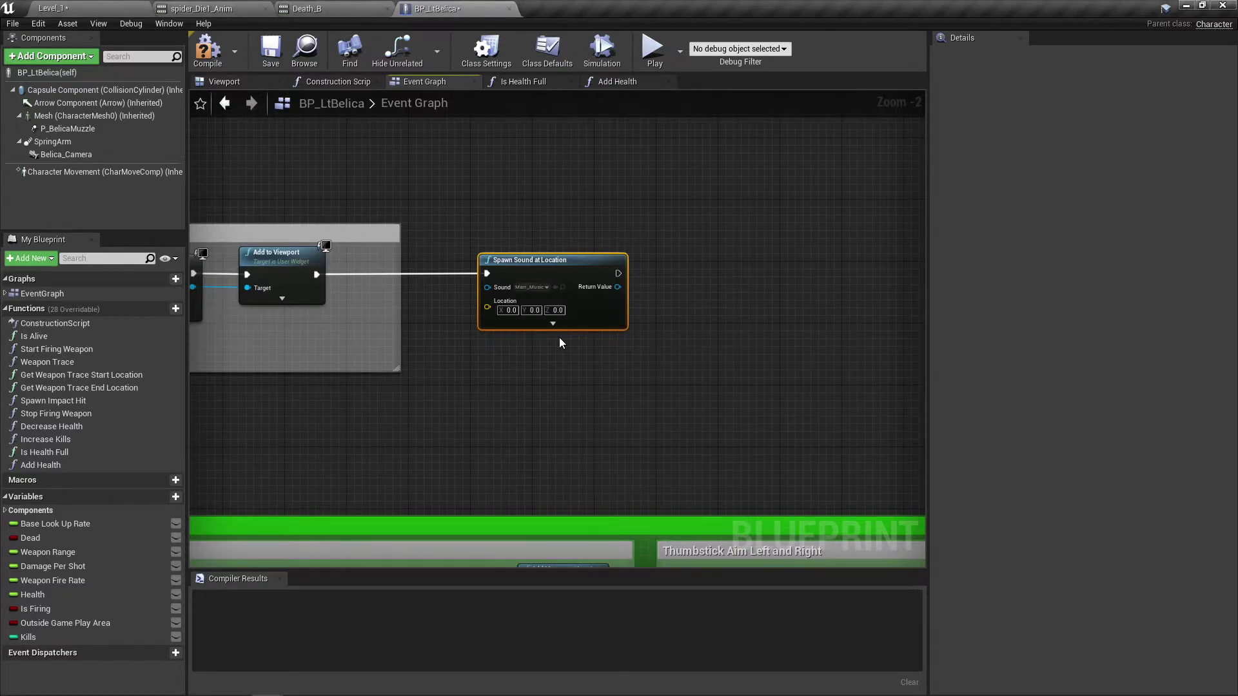
{"action": "left_click", "coordinate": [547, 288]}
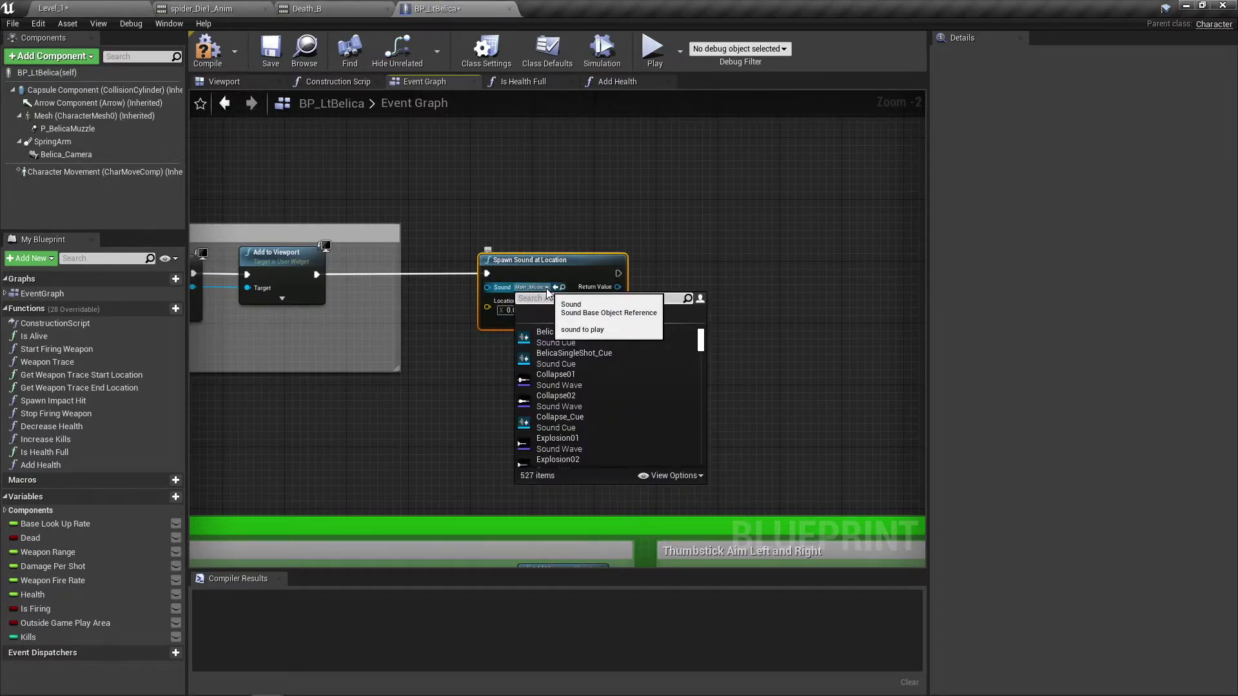
{"action": "type", "text": "main"}
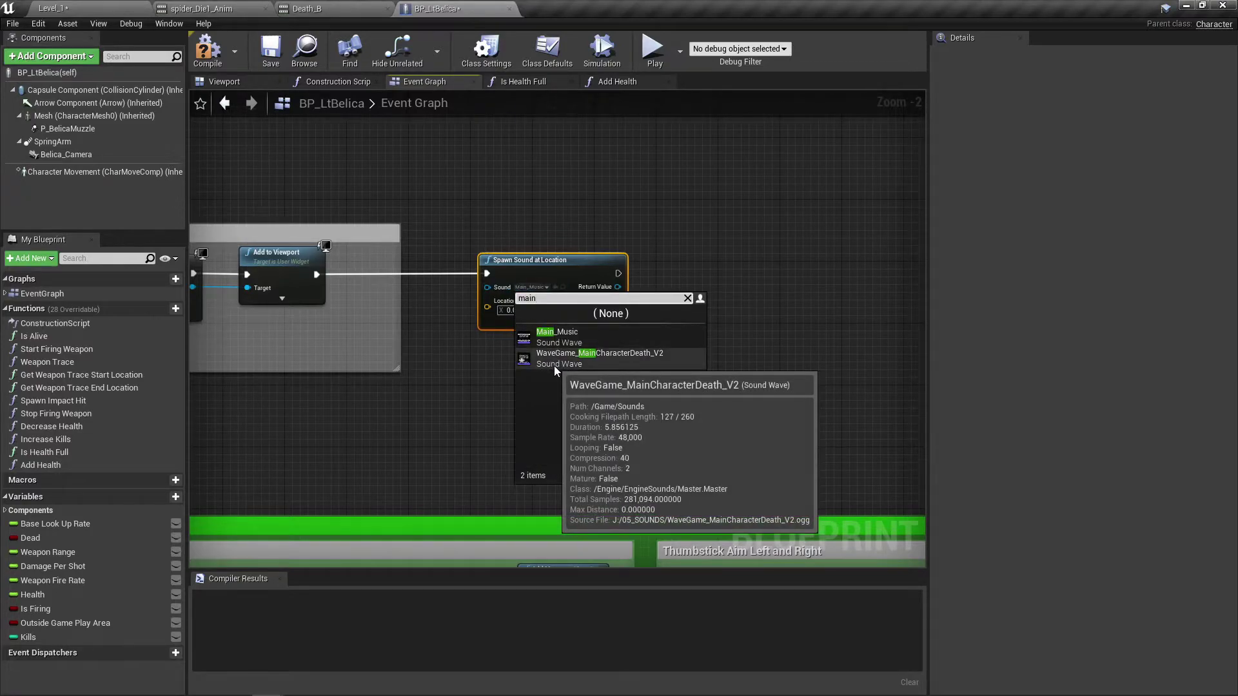
{"action": "left_click", "coordinate": [464, 341]}
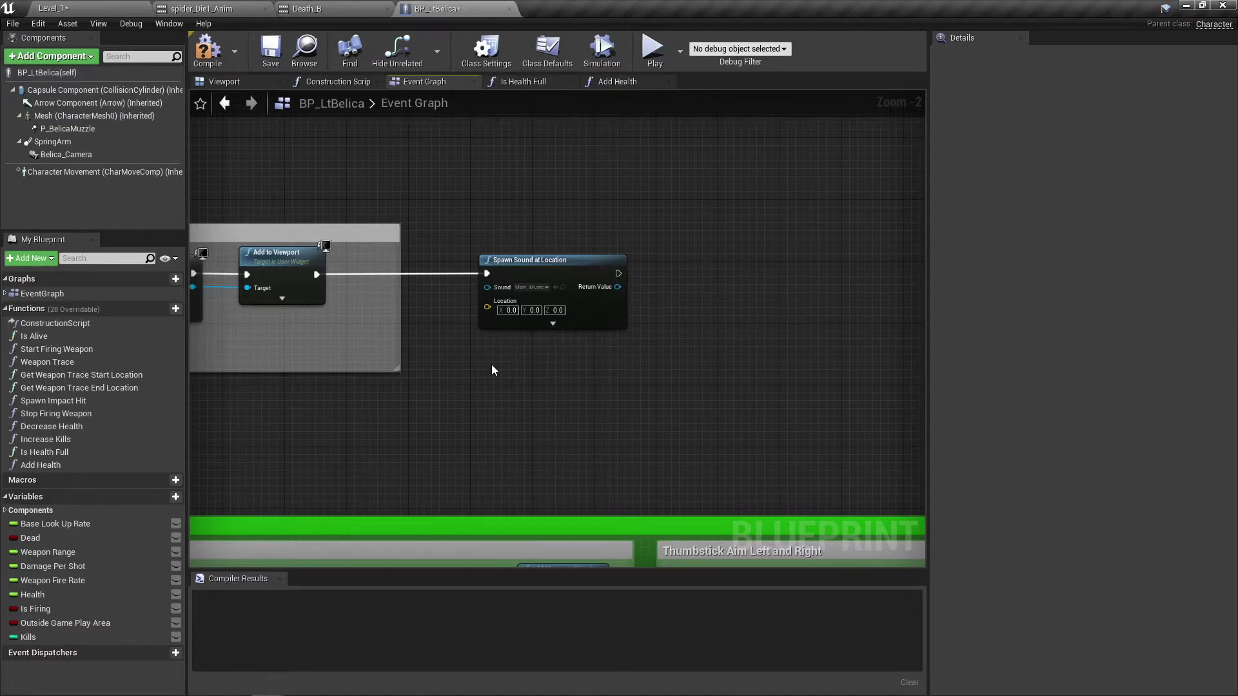
{"action": "right_click_drag", "start_coordinate": [460, 390], "coordinate": [502, 331]}
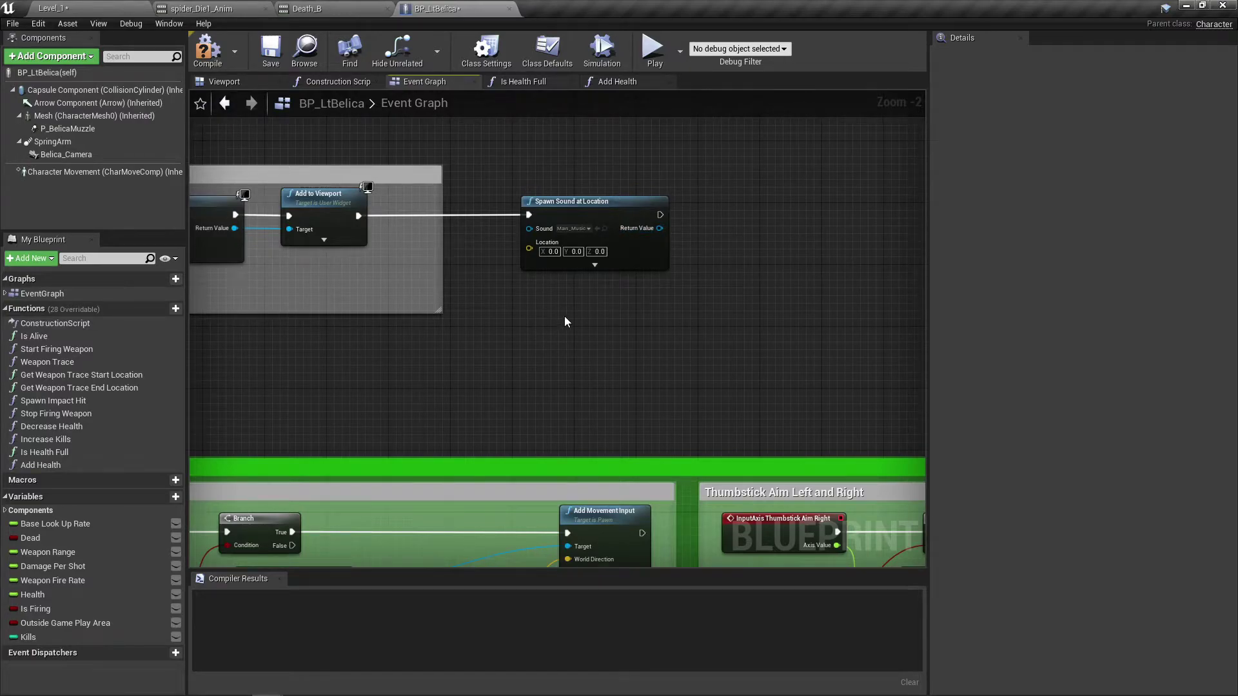
{"action": "right_click_drag", "start_coordinate": [565, 321], "coordinate": [564, 320]}
{"action": "type", "text": "playsoun"}
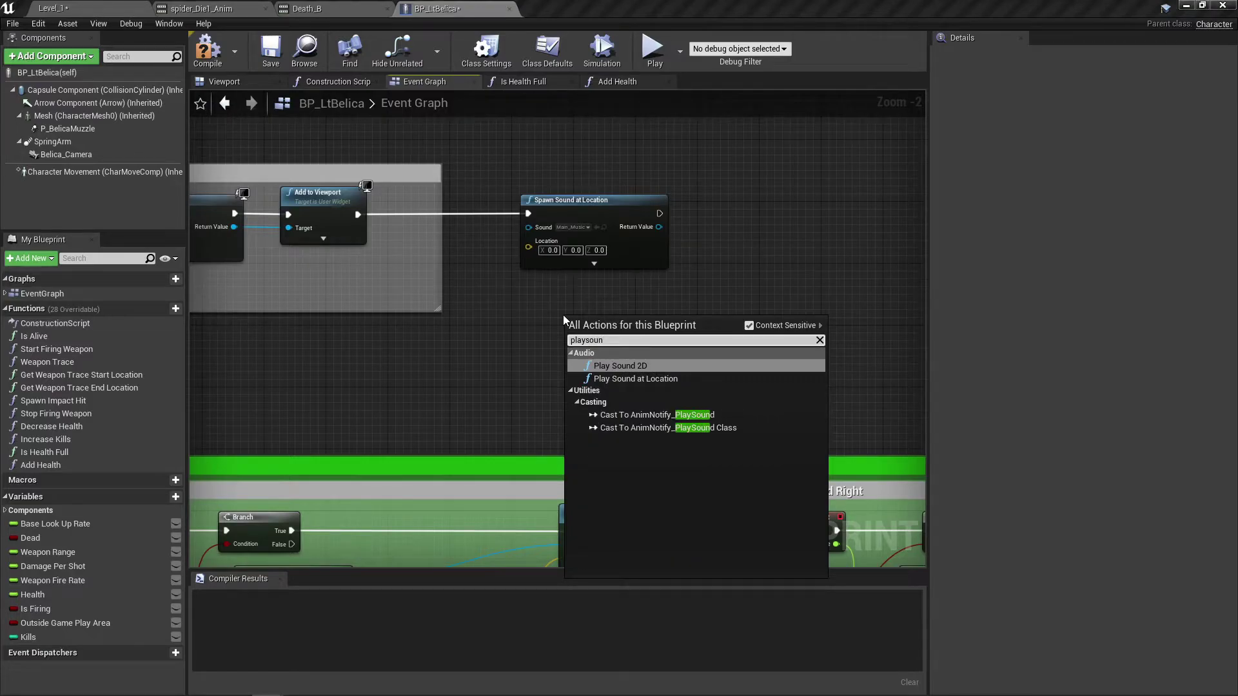
{"action": "left_click", "coordinate": [632, 364]}
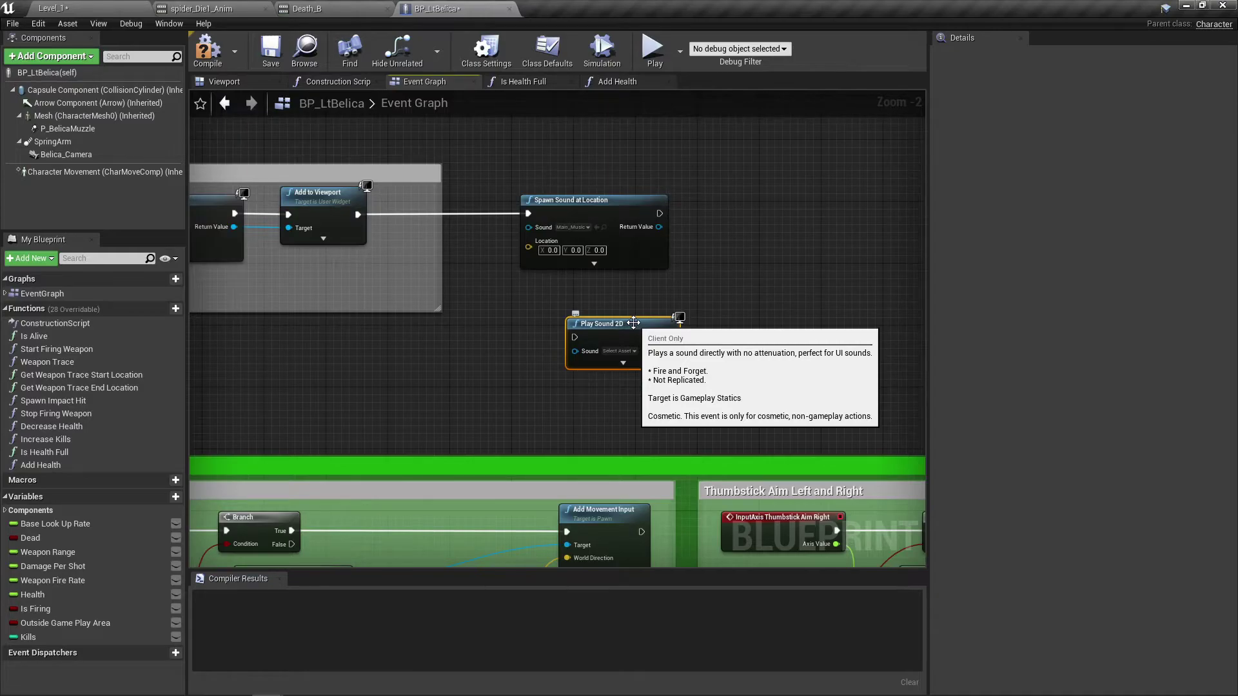
{"action": "key", "text": "Delete"}
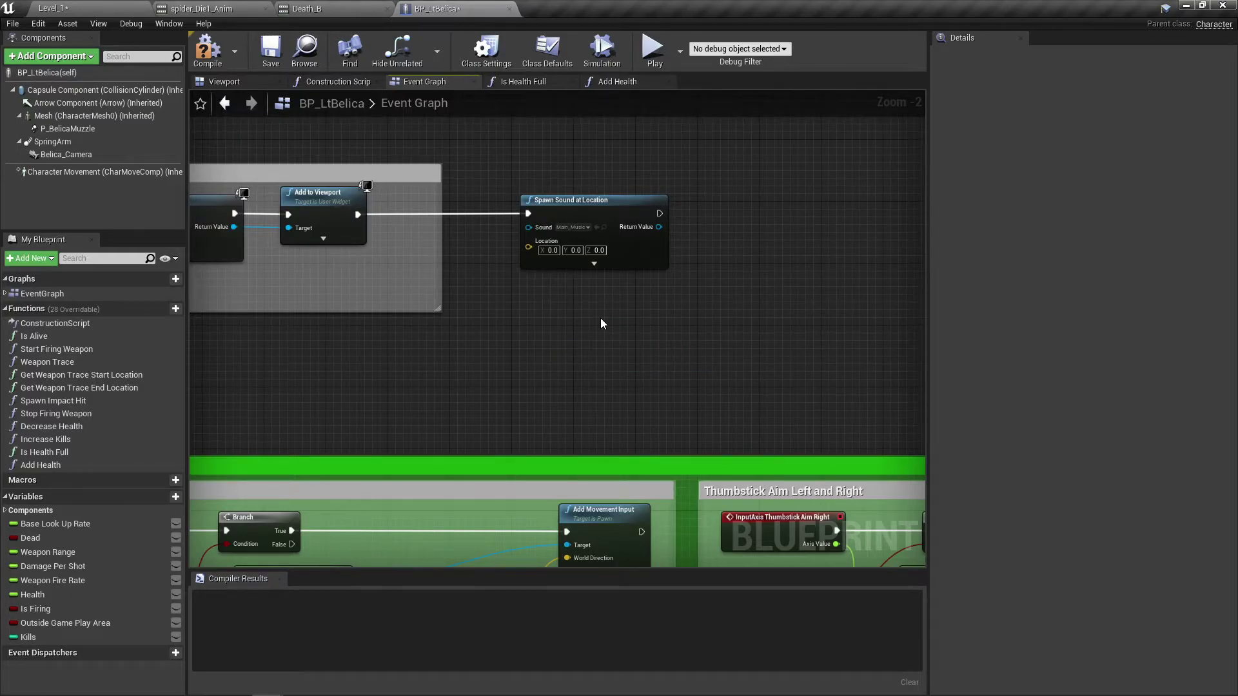
- Promote the Spawn Sound at Location node's Return Value to a variable named Main Music and align its SET node with the chain
{"action": "right_click_drag", "start_coordinate": [598, 329], "coordinate": [562, 307]}
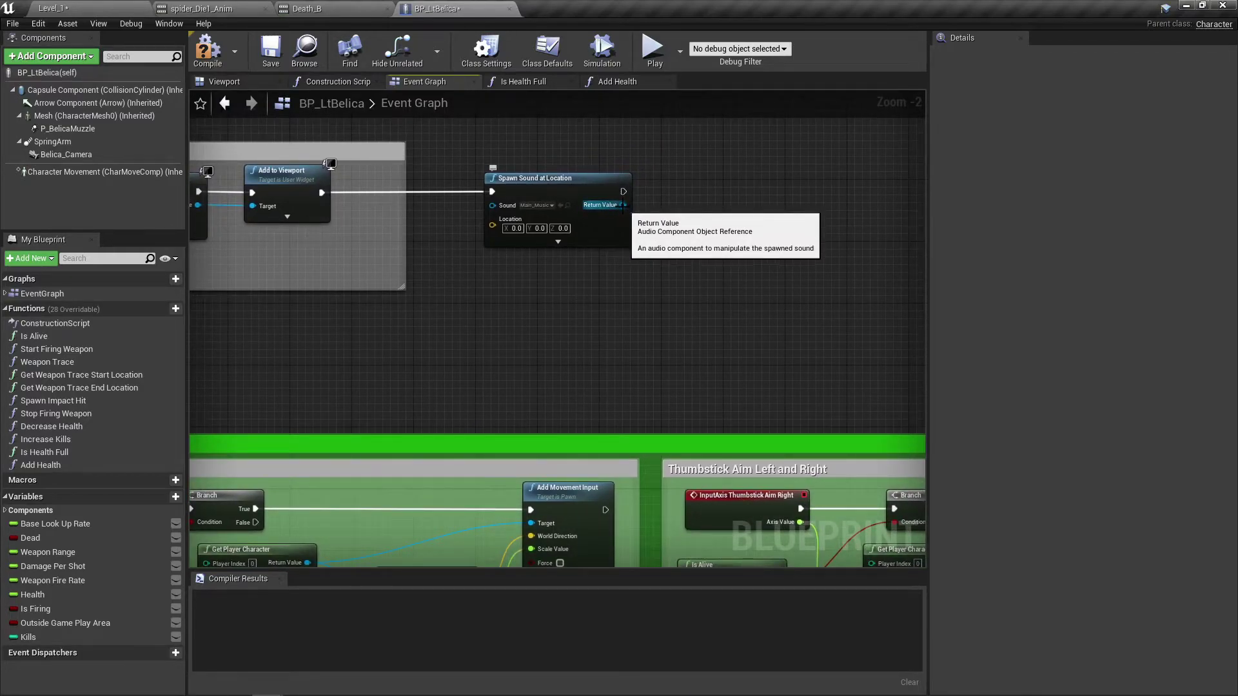
{"action": "right_click", "coordinate": [623, 206]}
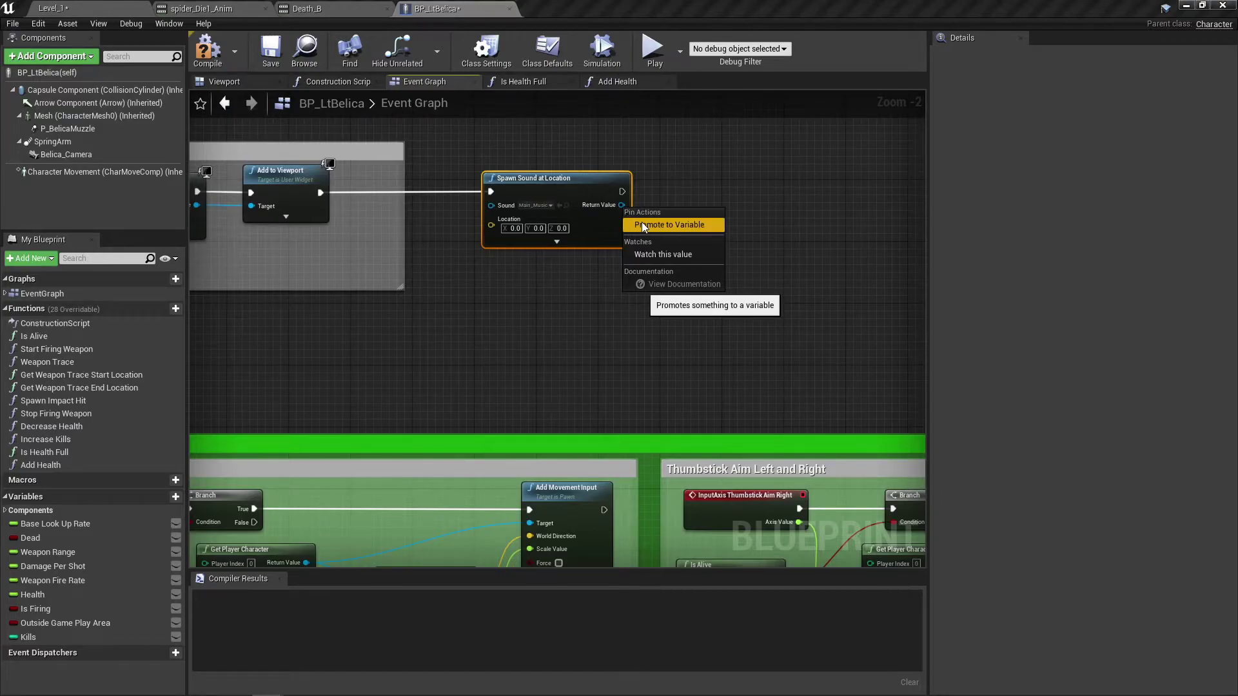
{"action": "left_click", "coordinate": [642, 225]}
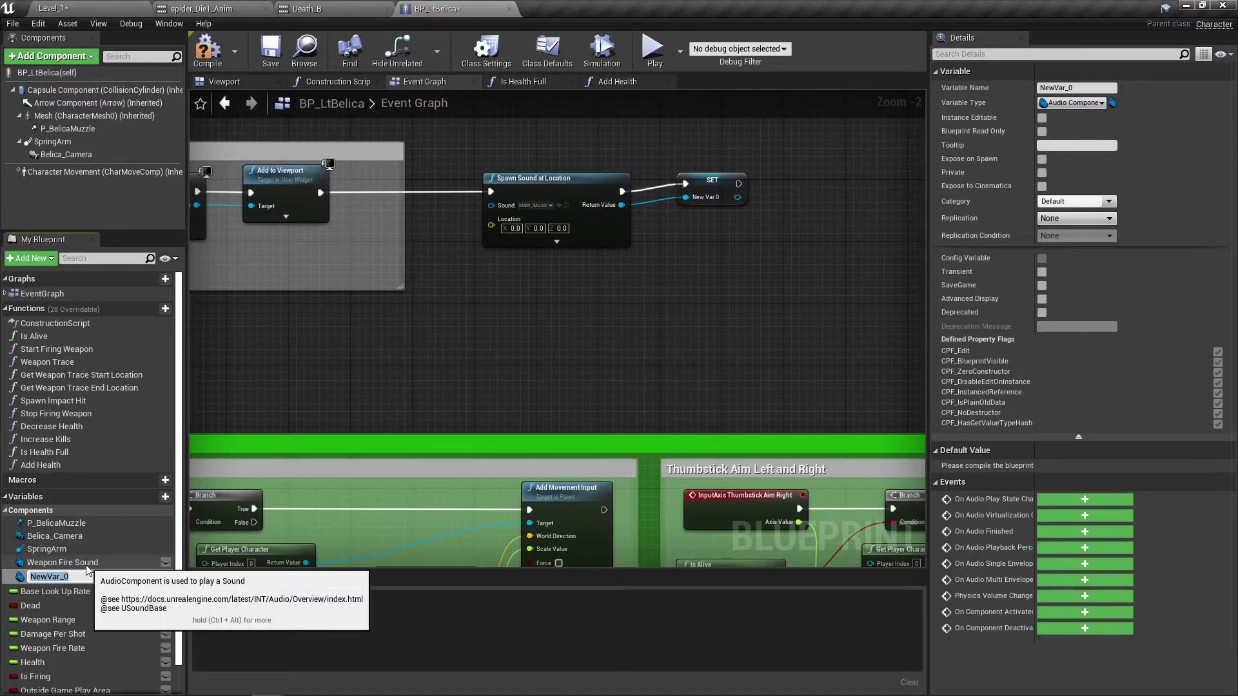
{"action": "type", "text": "Main Muy"}
{"action": "key", "text": "BackSpace"}
{"action": "type", "text": "sic"}
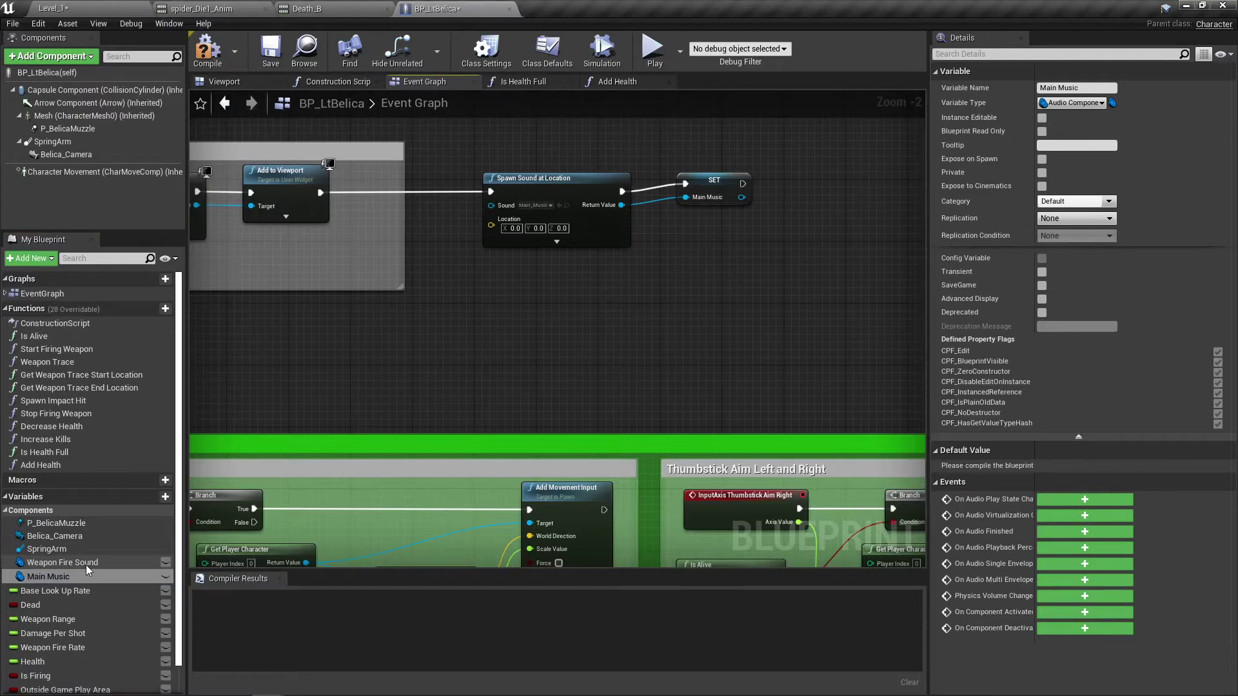
{"action": "key", "text": "Return"}
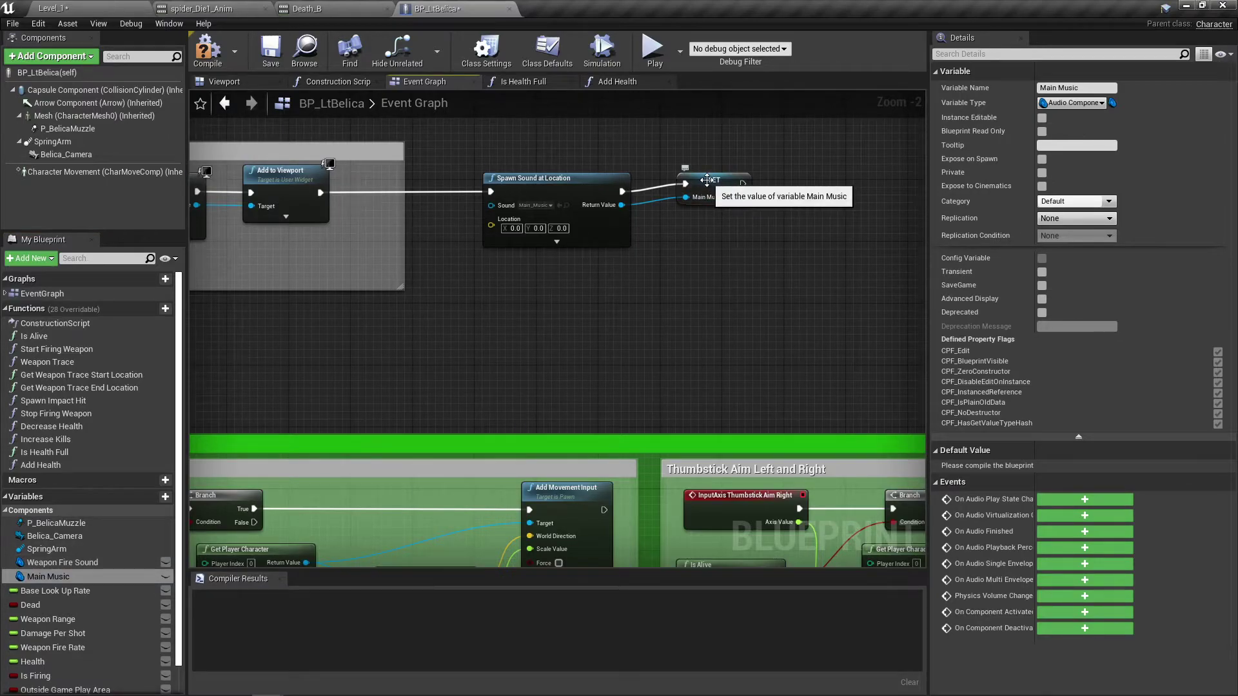
{"action": "left_click_drag", "start_coordinate": [710, 185], "coordinate": [709, 192]}
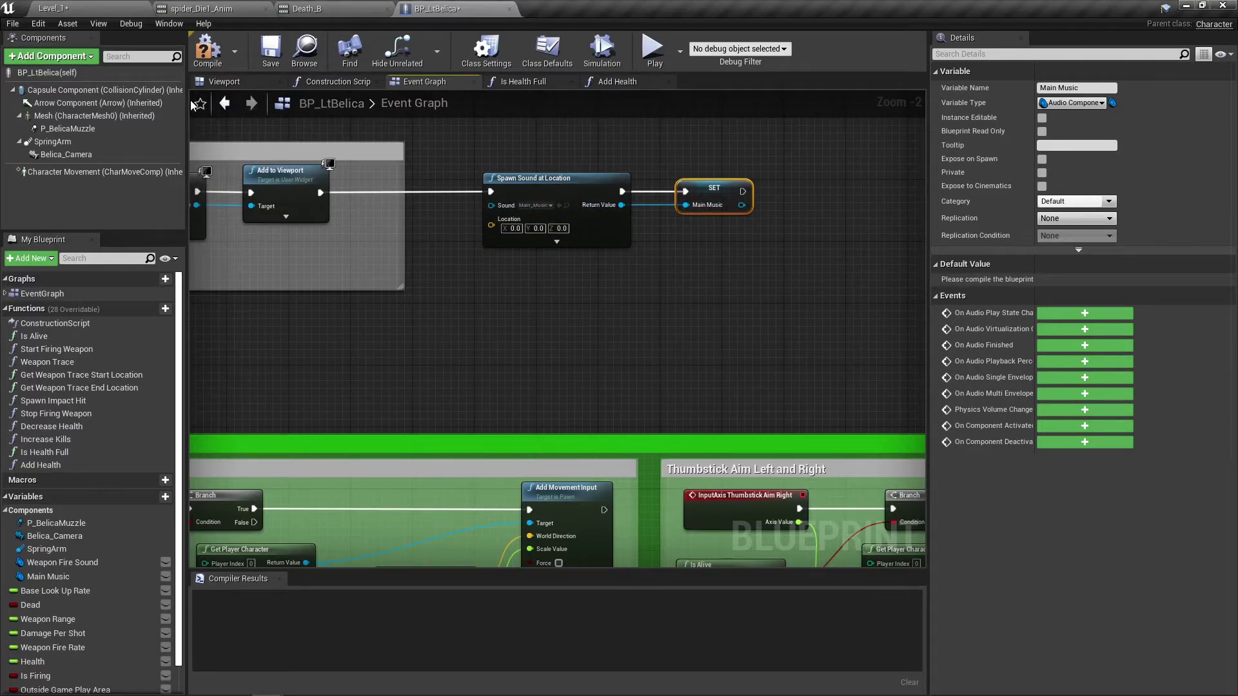
- Compile and save BP_LtBelica, and play-test Level_1 to hear the background music
{"action": "left_click", "coordinate": [205, 55]}
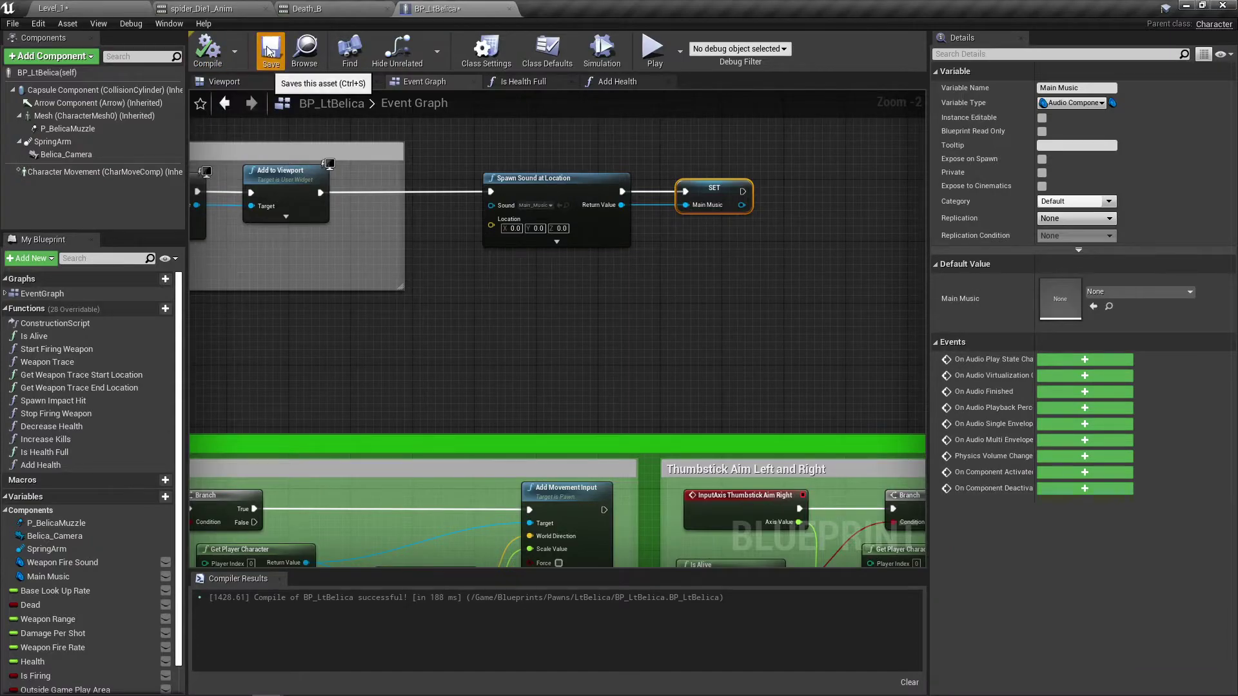
{"action": "right_click_drag", "start_coordinate": [502, 295], "coordinate": [561, 308]}
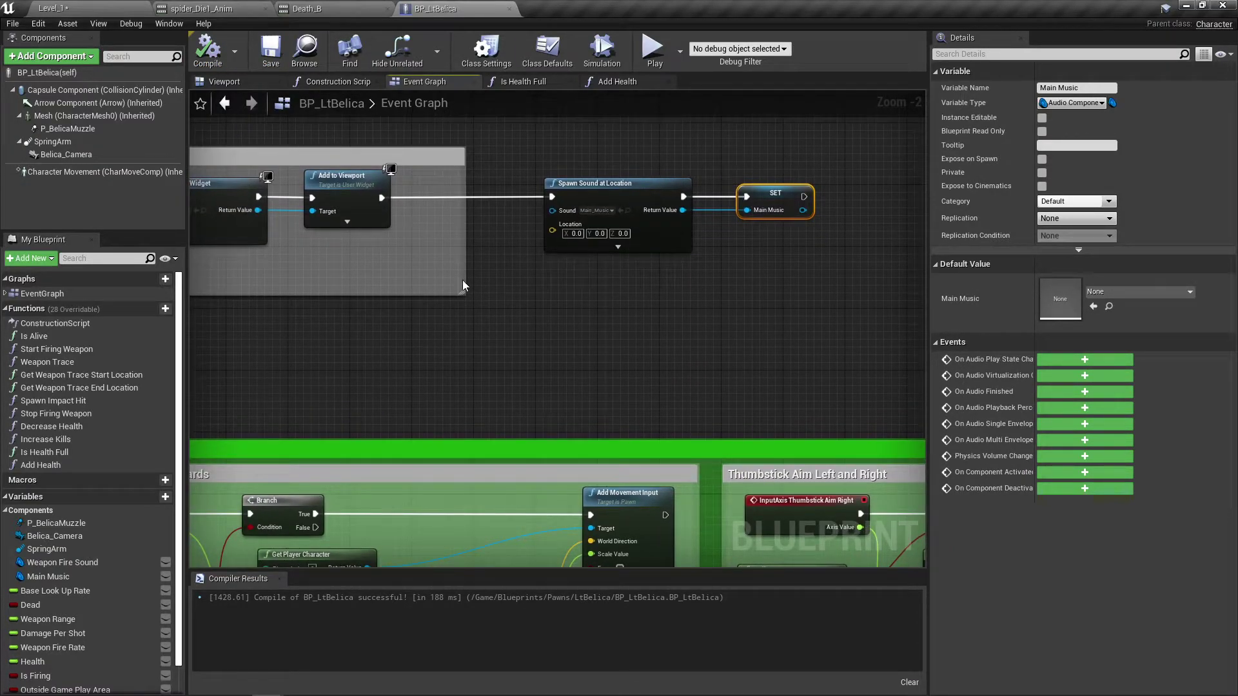
{"action": "left_click", "coordinate": [89, 9]}
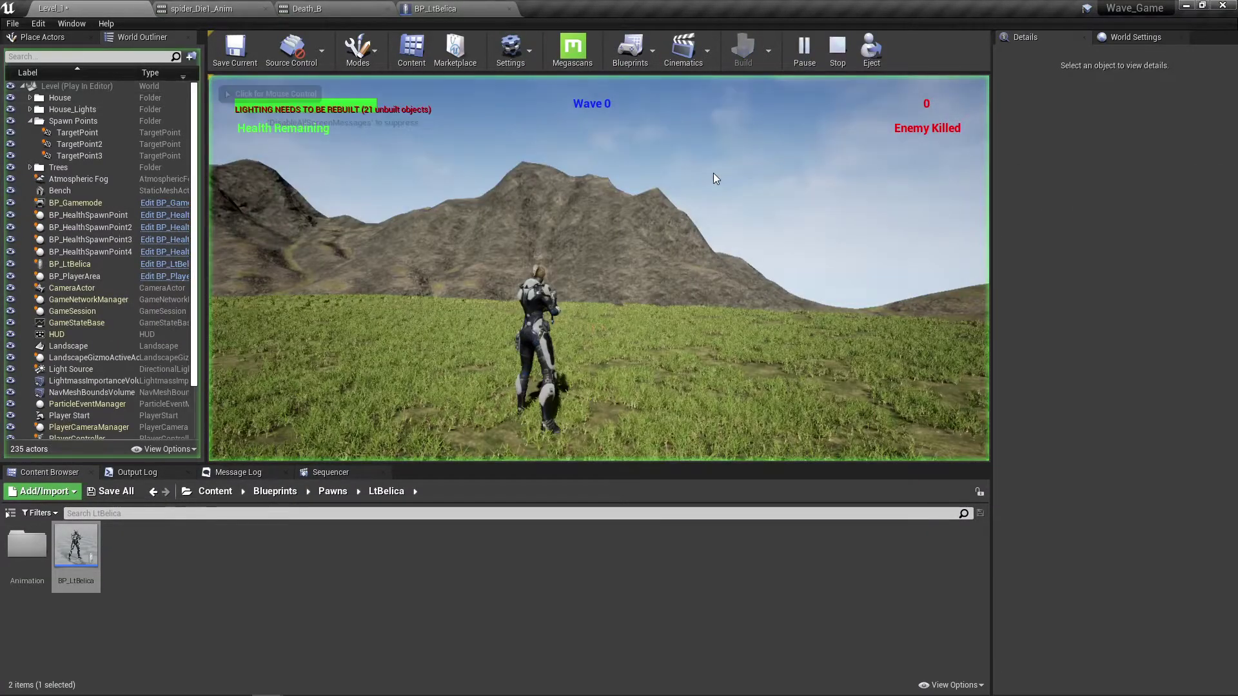
{"action": "key", "text": "w"}
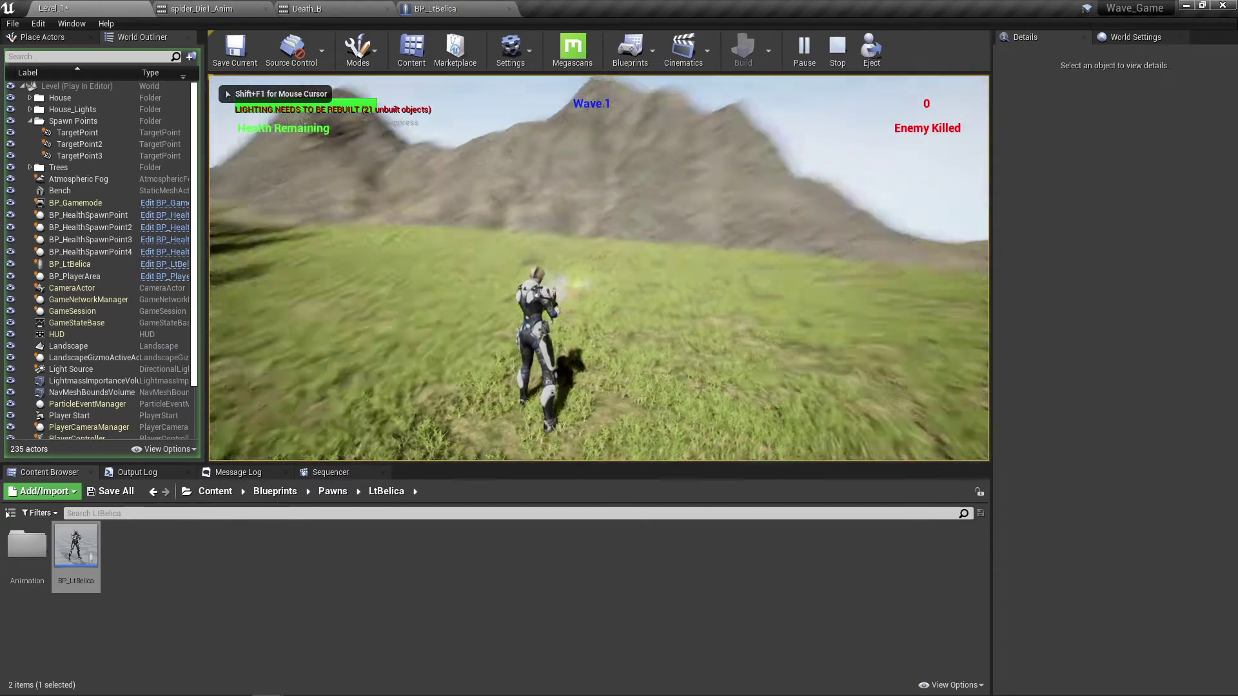
{"action": "key", "text": "w"}
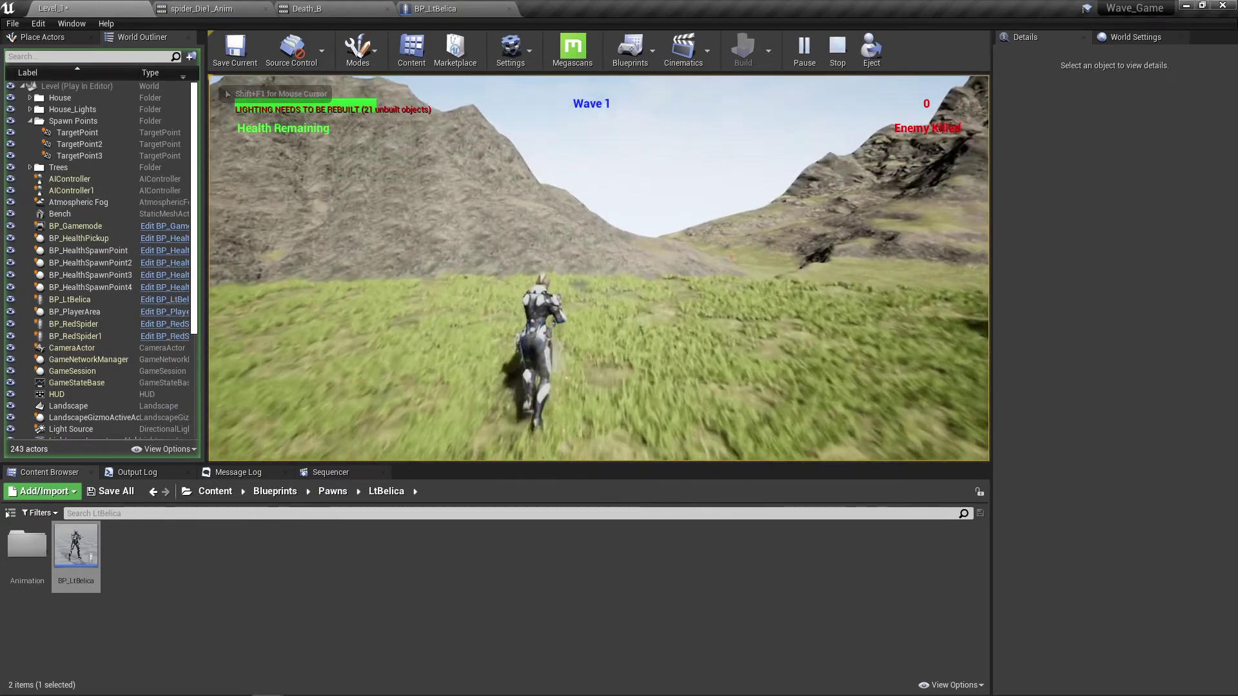
{"action": "key", "text": "Escape"}
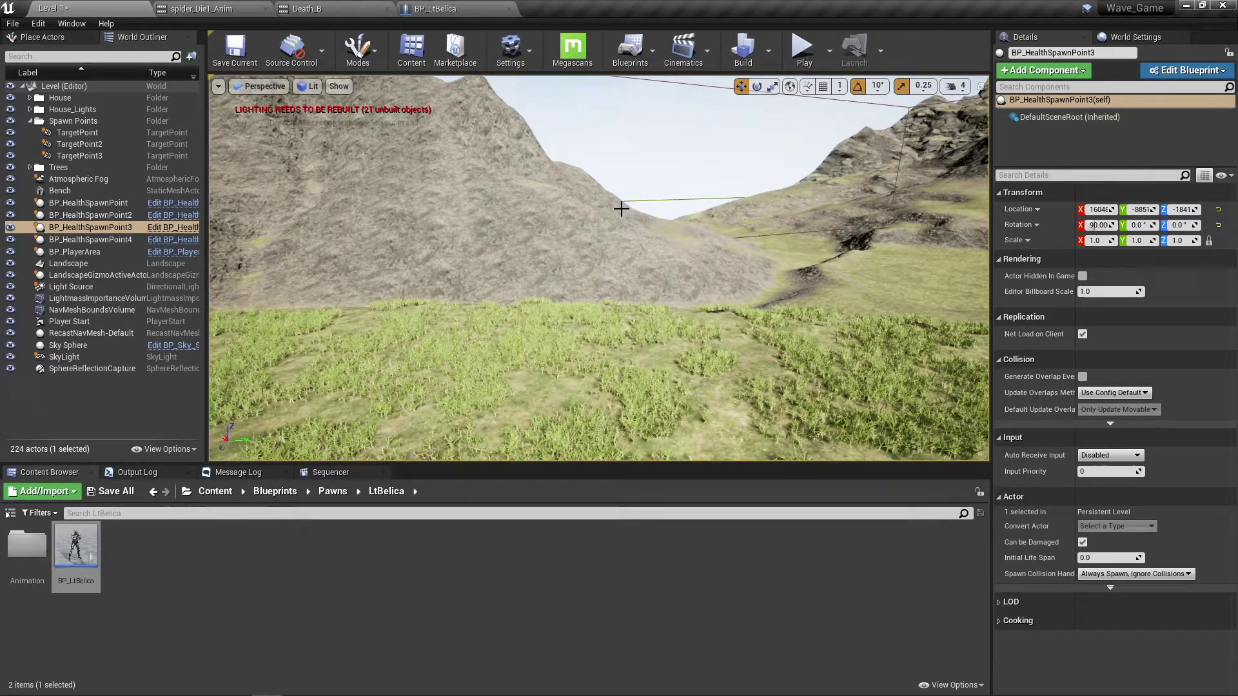
- Set the Volume Multiplier of BP_LtBelica's Spawn Sound at Location node to 0.25 and collapse the node's advanced inputs
{"action": "left_click", "coordinate": [439, 9]}
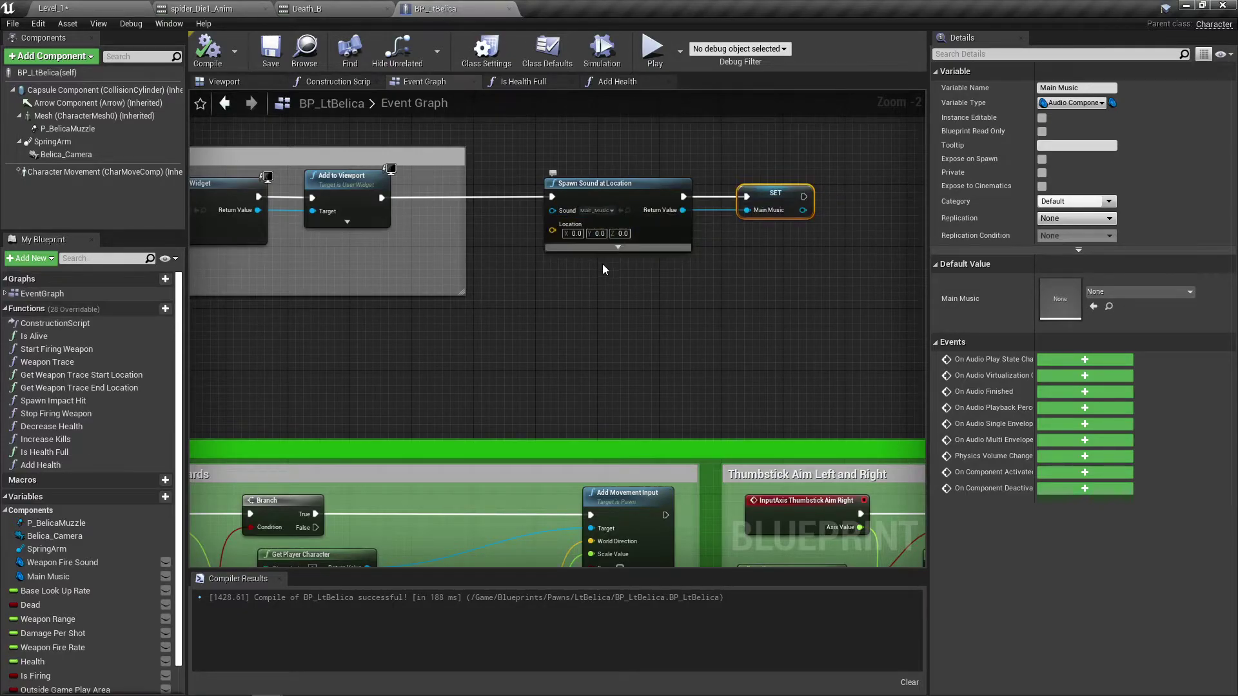
{"action": "left_click", "coordinate": [619, 247]}
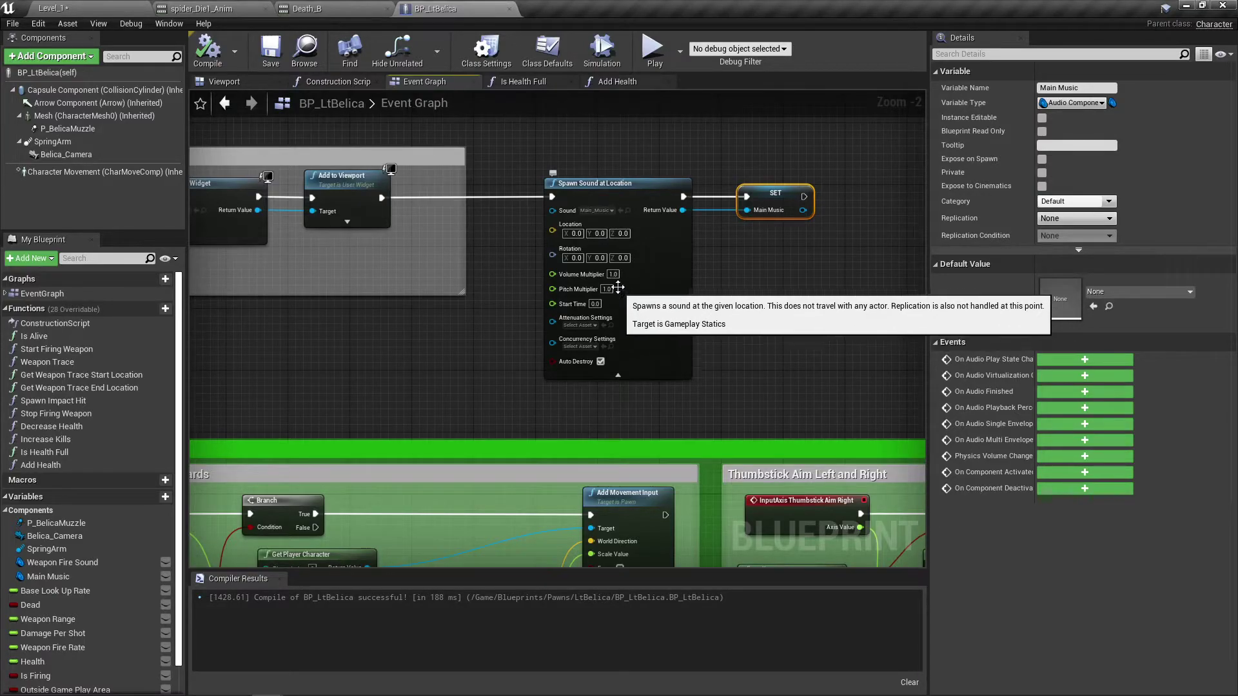
{"action": "left_click", "coordinate": [614, 275]}
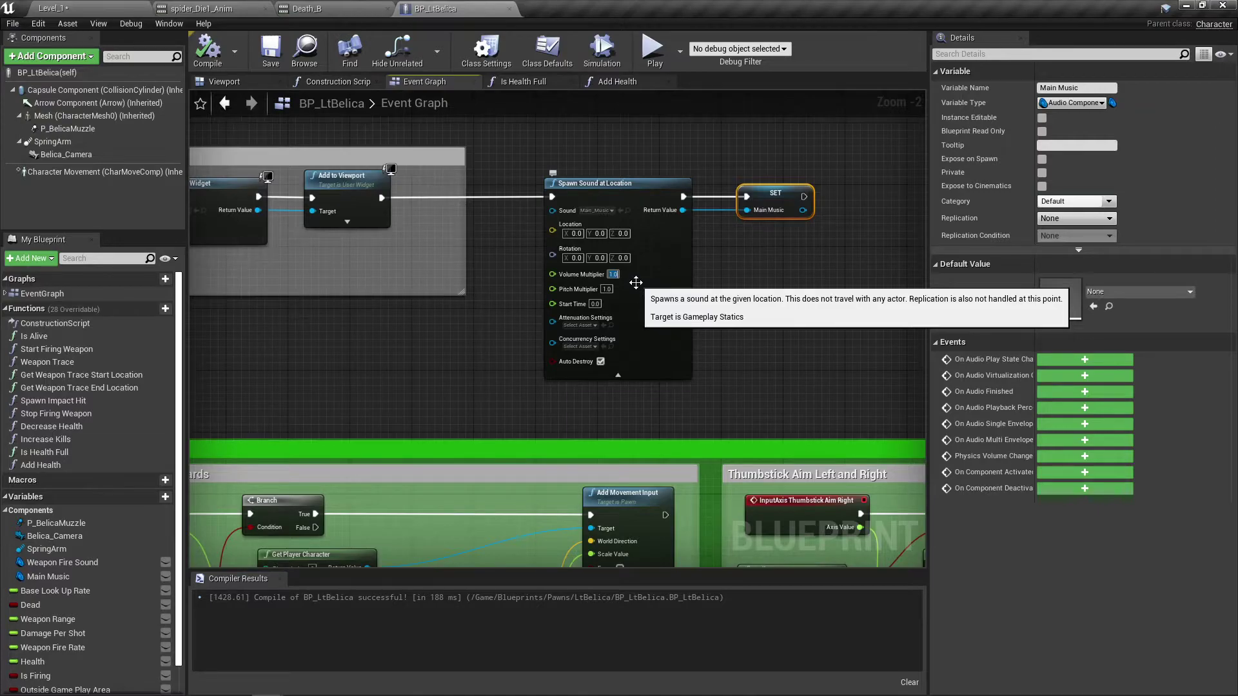
{"action": "key", "text": "BackSpace"}
{"action": "type", "text": ".25"}
{"action": "key", "text": "Return"}
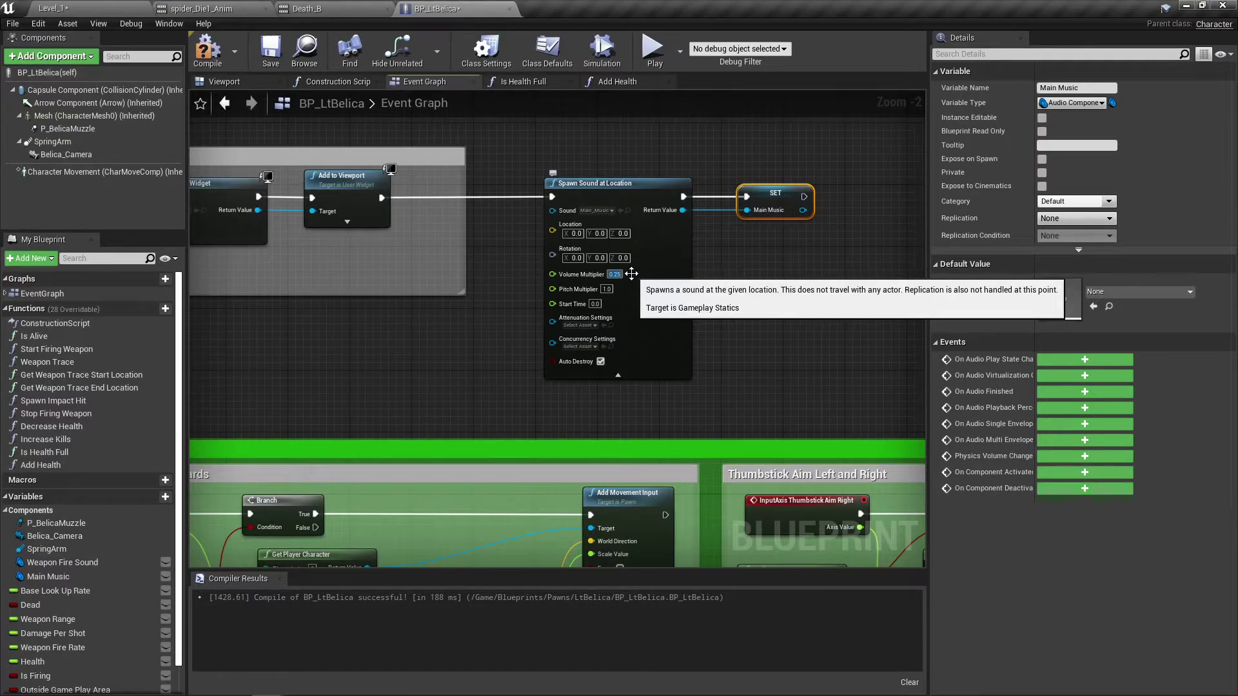
{"action": "scroll", "coordinate": [563, 330], "scroll_direction": "down", "scroll_amount": 1}
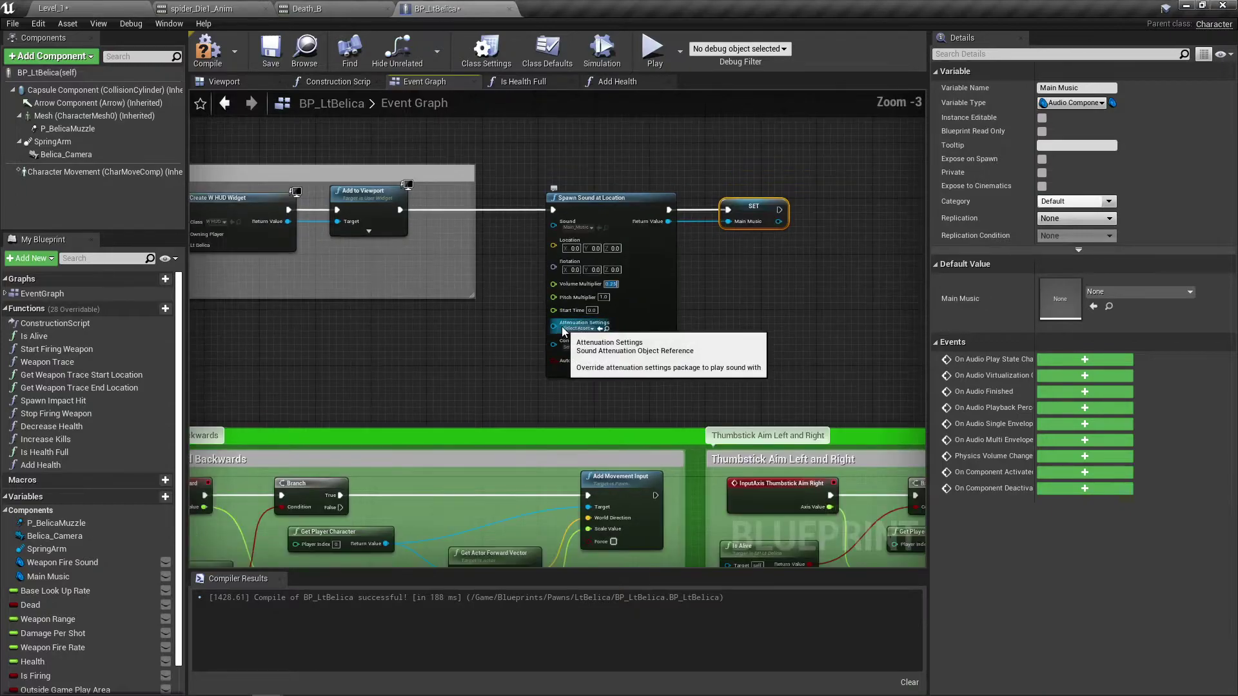
{"action": "left_click", "coordinate": [523, 335]}
{"action": "right_click_drag", "start_coordinate": [524, 335], "coordinate": [505, 273]}
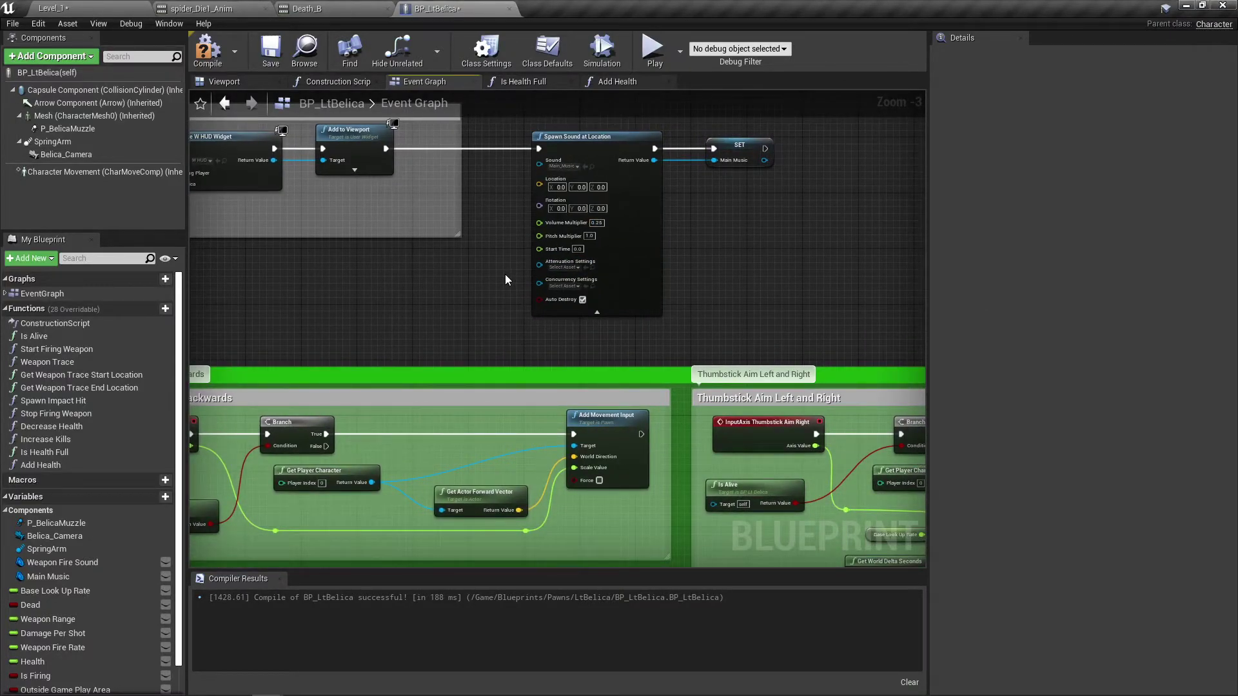
{"action": "left_click", "coordinate": [596, 312]}
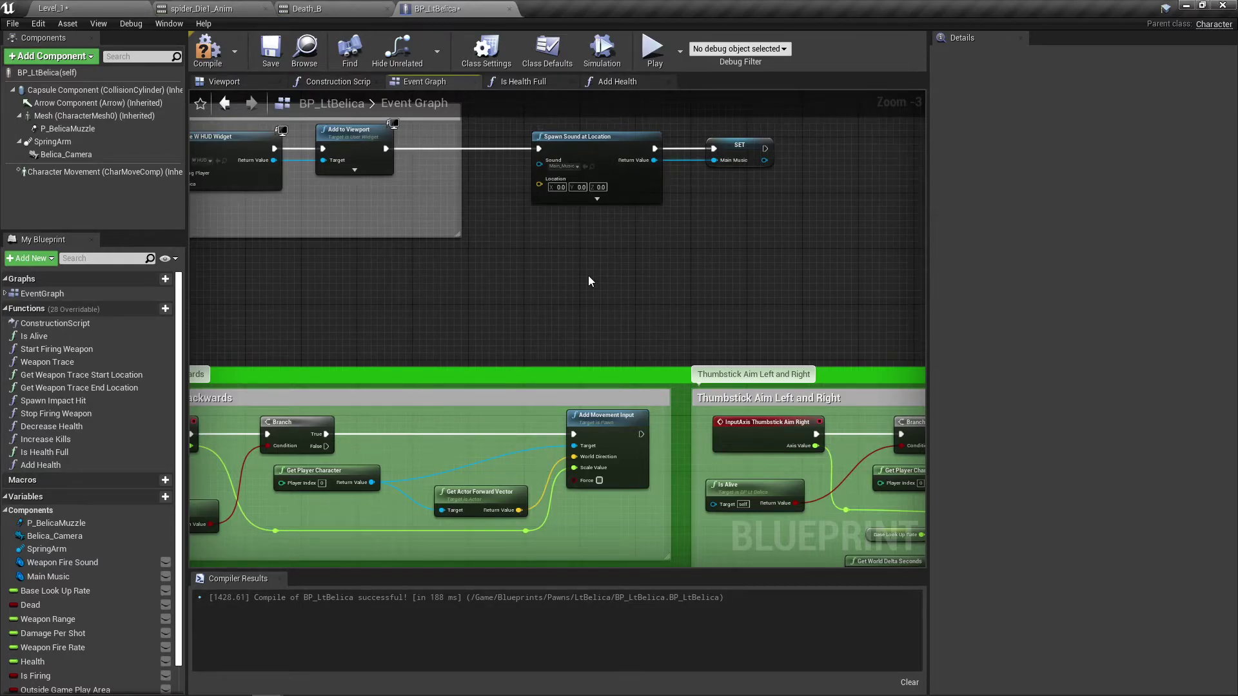
- Enclose the Spawn Sound at Location and SET Main Music nodes in a comment box titled "Main Music Start"
{"action": "scroll", "coordinate": [589, 283], "scroll_direction": "down", "scroll_amount": 1}
{"action": "left_click_drag", "start_coordinate": [531, 143], "coordinate": [781, 240]}
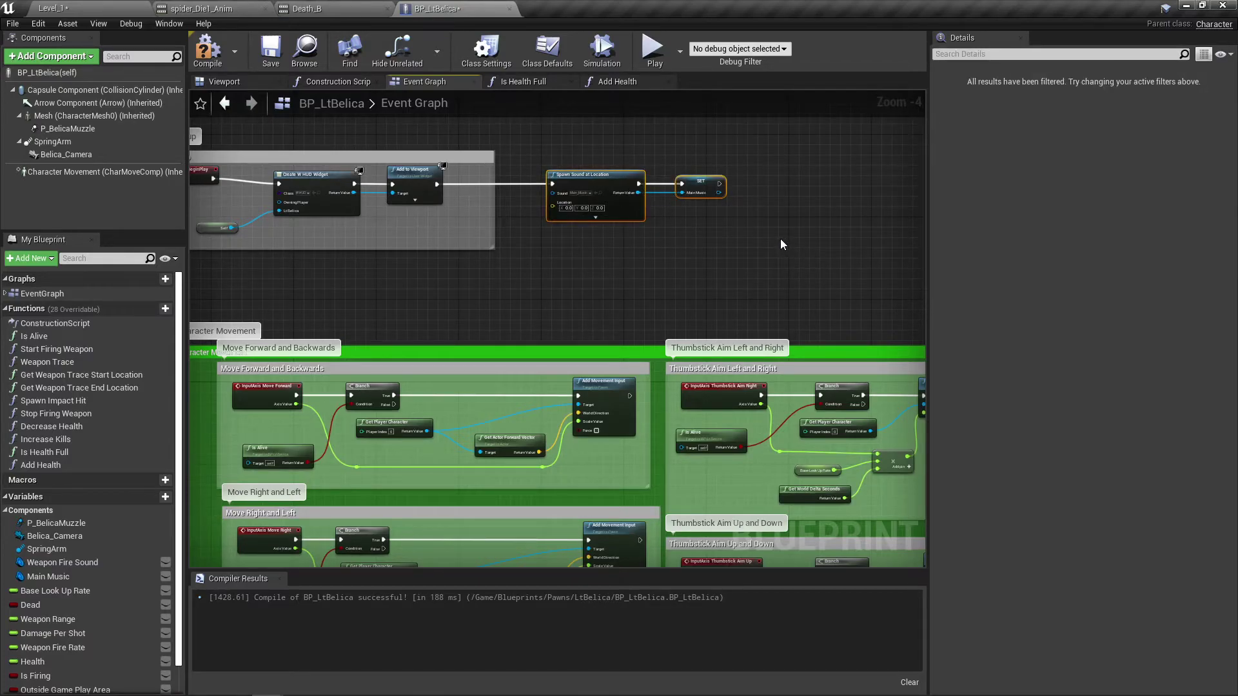
{"action": "key", "text": "c"}
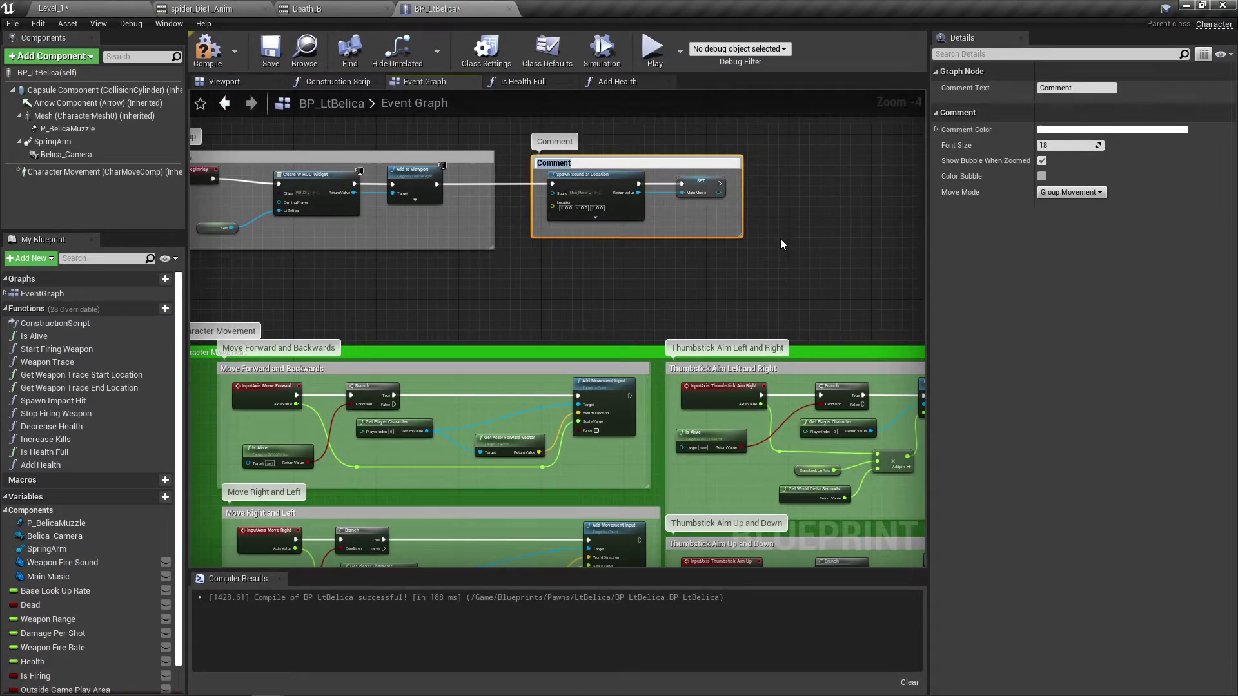
{"action": "type", "text": "Main Music Start"}
{"action": "key", "text": "Return"}
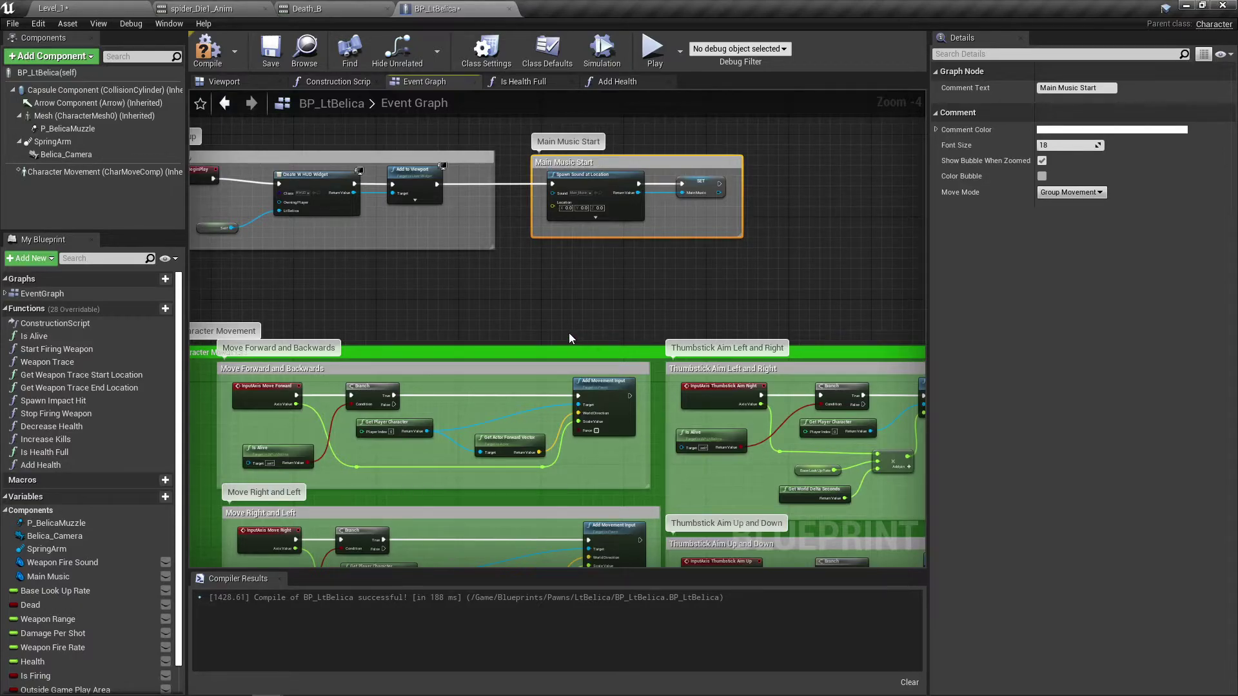
- Shift the Is Firing branch, Stop Firing Weapon and Stop nodes in the Character Death section away from SET Dead to make room
{"action": "scroll", "coordinate": [546, 314], "scroll_direction": "down", "scroll_amount": 3}
{"action": "right_click_drag", "start_coordinate": [553, 296], "coordinate": [543, 348]}
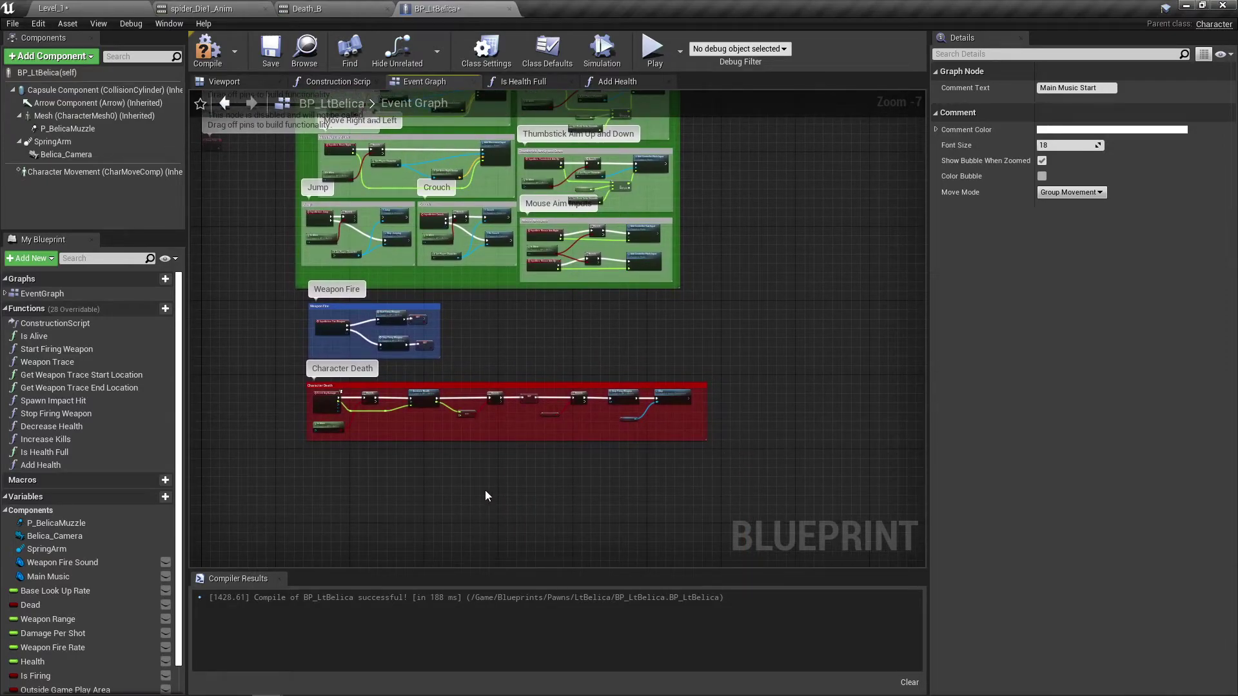
{"action": "scroll", "coordinate": [487, 485], "scroll_direction": "up", "scroll_amount": 3}
{"action": "right_click_drag", "start_coordinate": [468, 496], "coordinate": [710, 495]}
{"action": "right_click_drag", "start_coordinate": [748, 445], "coordinate": [355, 466]}
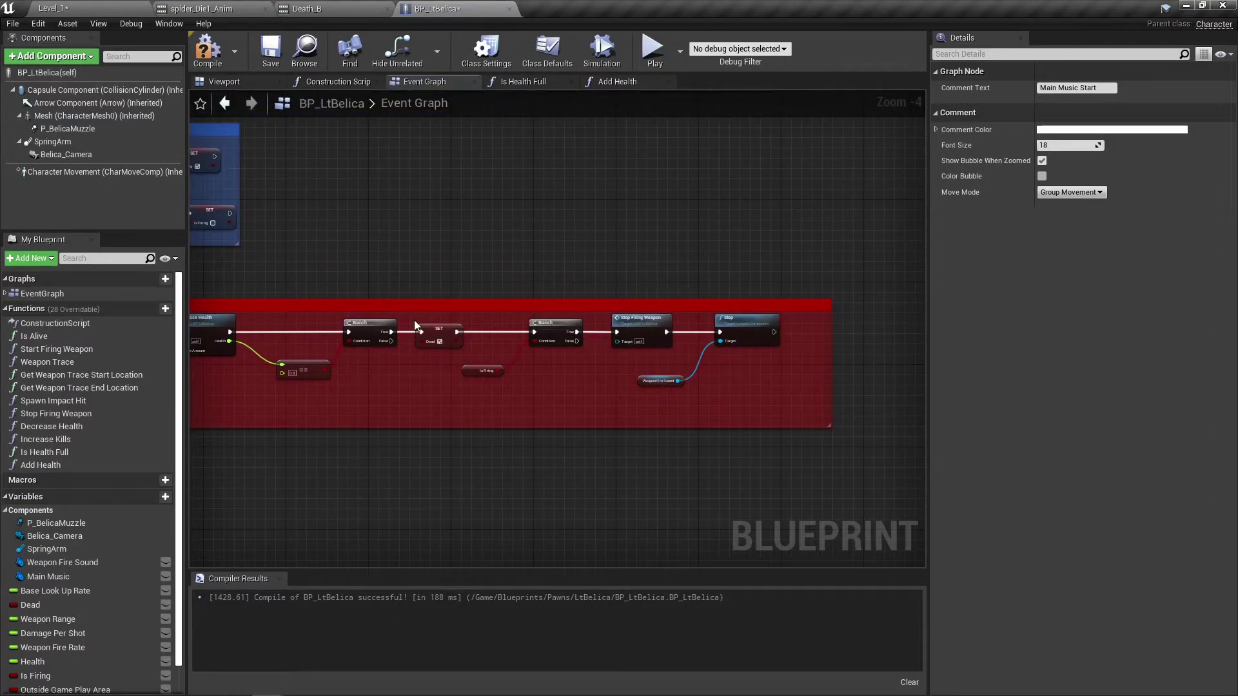
{"action": "scroll", "coordinate": [439, 467], "scroll_direction": "up", "scroll_amount": 2}
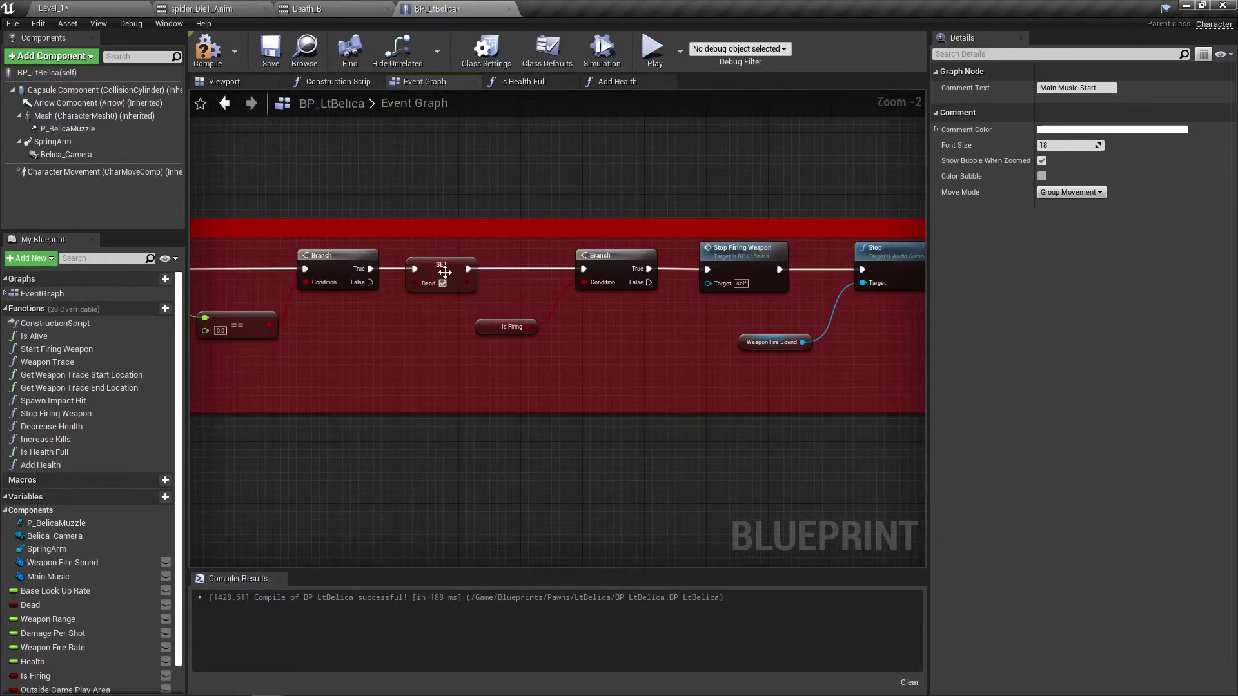
{"action": "right_click_drag", "start_coordinate": [532, 439], "coordinate": [405, 456]}
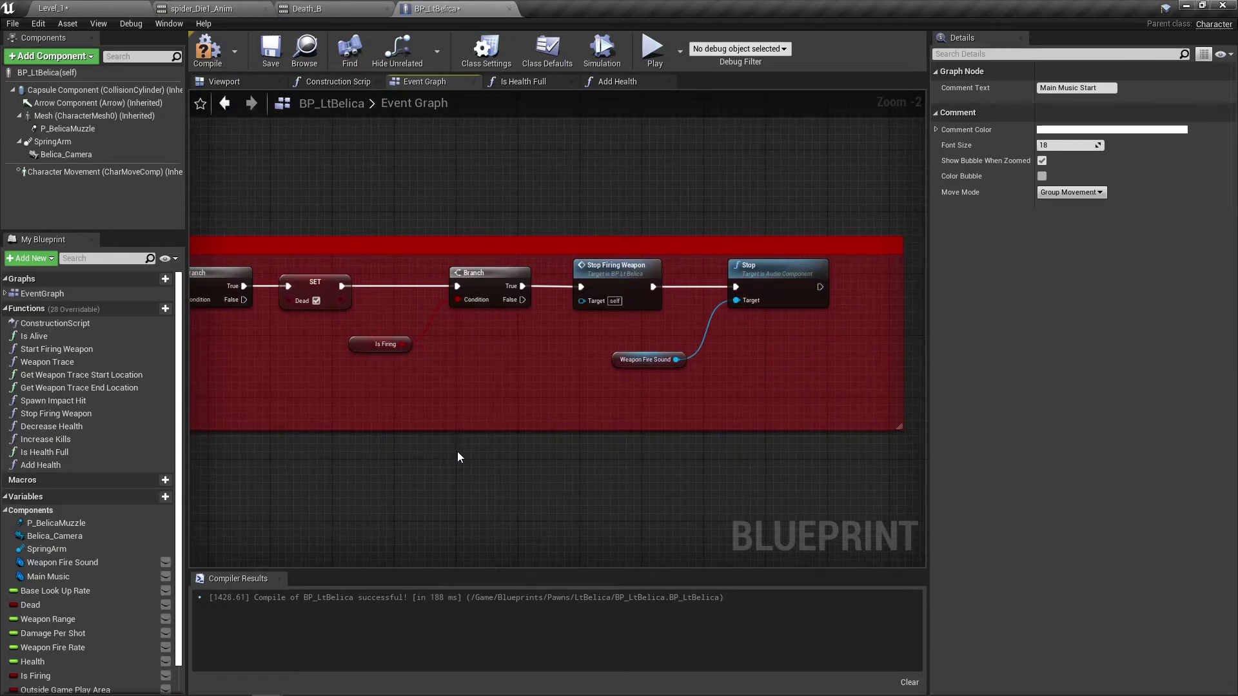
{"action": "right_click_drag", "start_coordinate": [402, 362], "coordinate": [415, 366]}
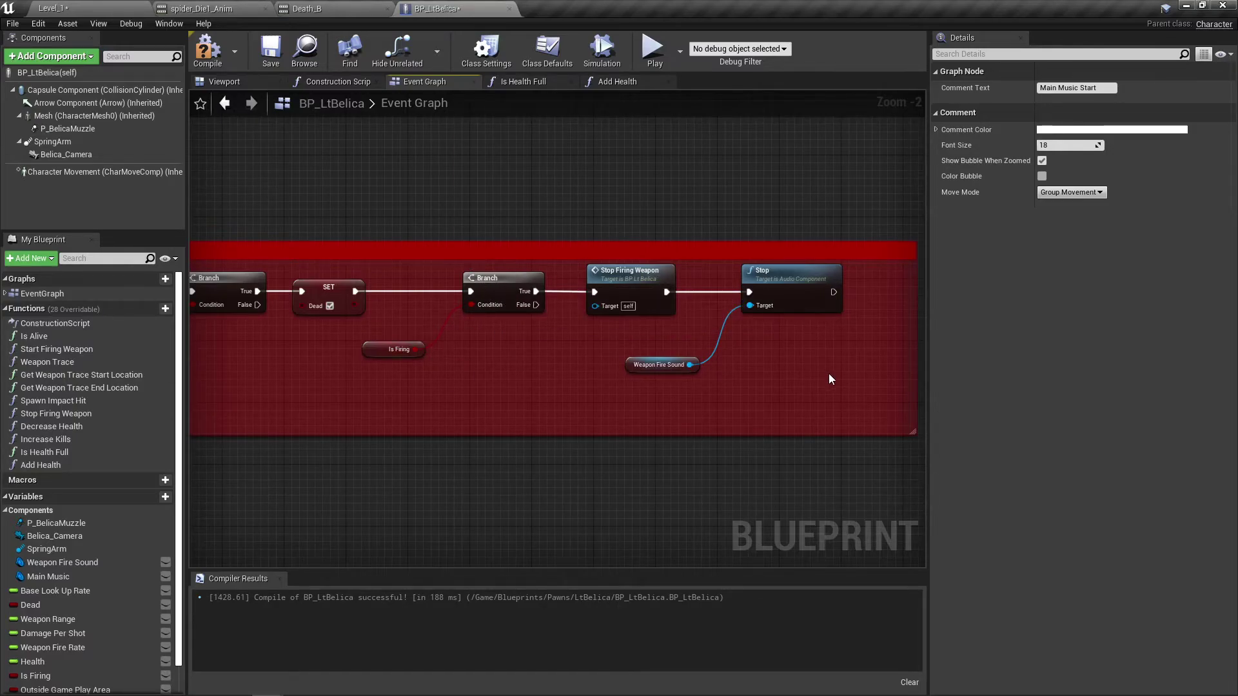
{"action": "left_click_drag", "start_coordinate": [835, 382], "coordinate": [413, 328]}
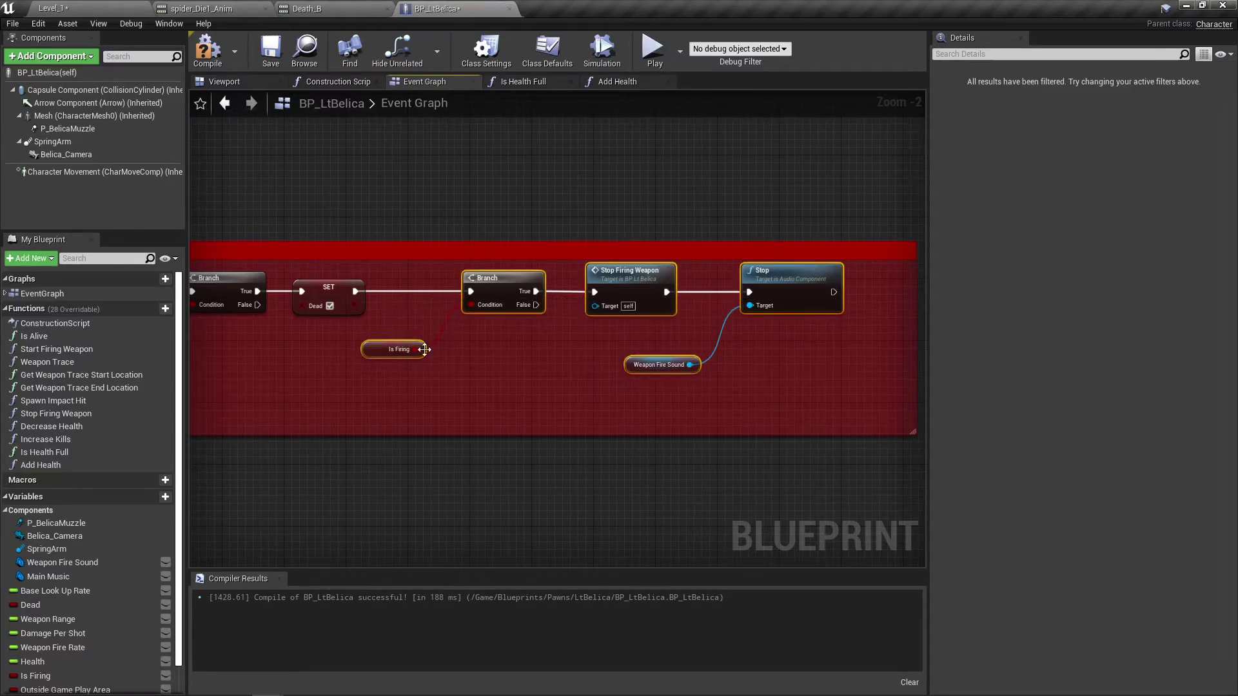
{"action": "right_click_drag", "start_coordinate": [413, 326], "coordinate": [311, 333]}
{"action": "left_click_drag", "start_coordinate": [405, 281], "coordinate": [535, 277]}
{"action": "right_click_drag", "start_coordinate": [407, 483], "coordinate": [482, 463]}
{"action": "left_click", "coordinate": [477, 464]}
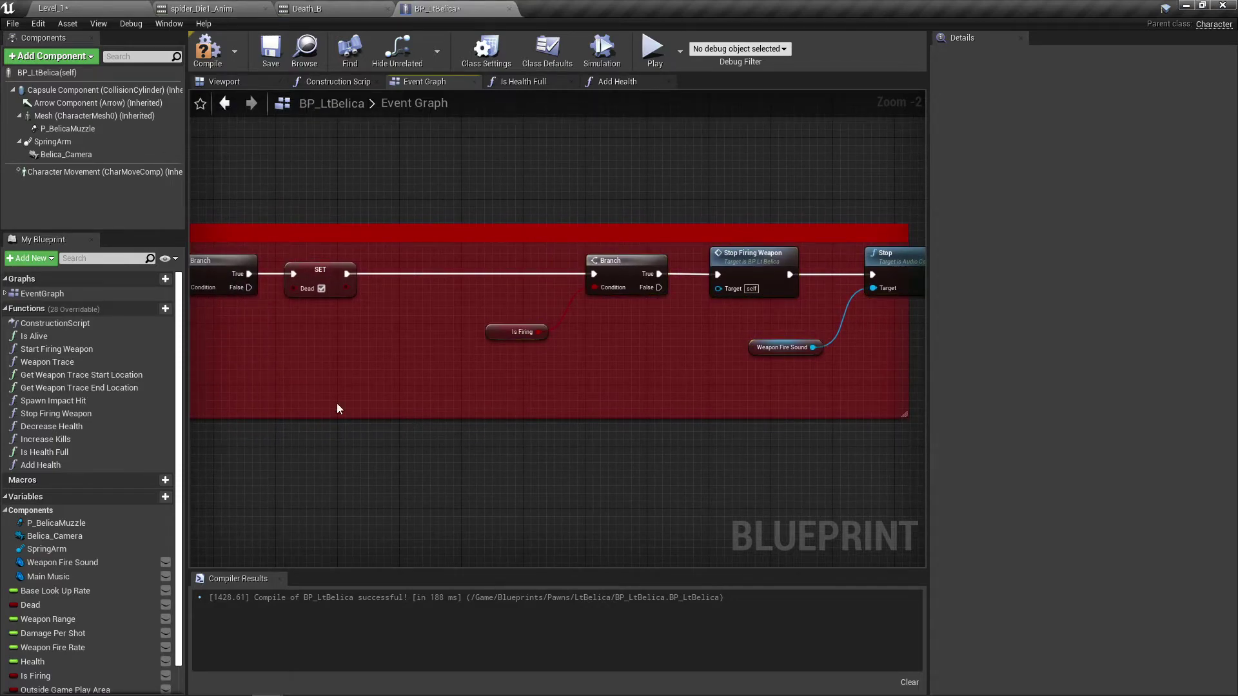
- Add a Main Music reference to the Character Death section and create an audio Stop node targeting it
{"action": "left_click_drag", "start_coordinate": [41, 575], "coordinate": [322, 340]}
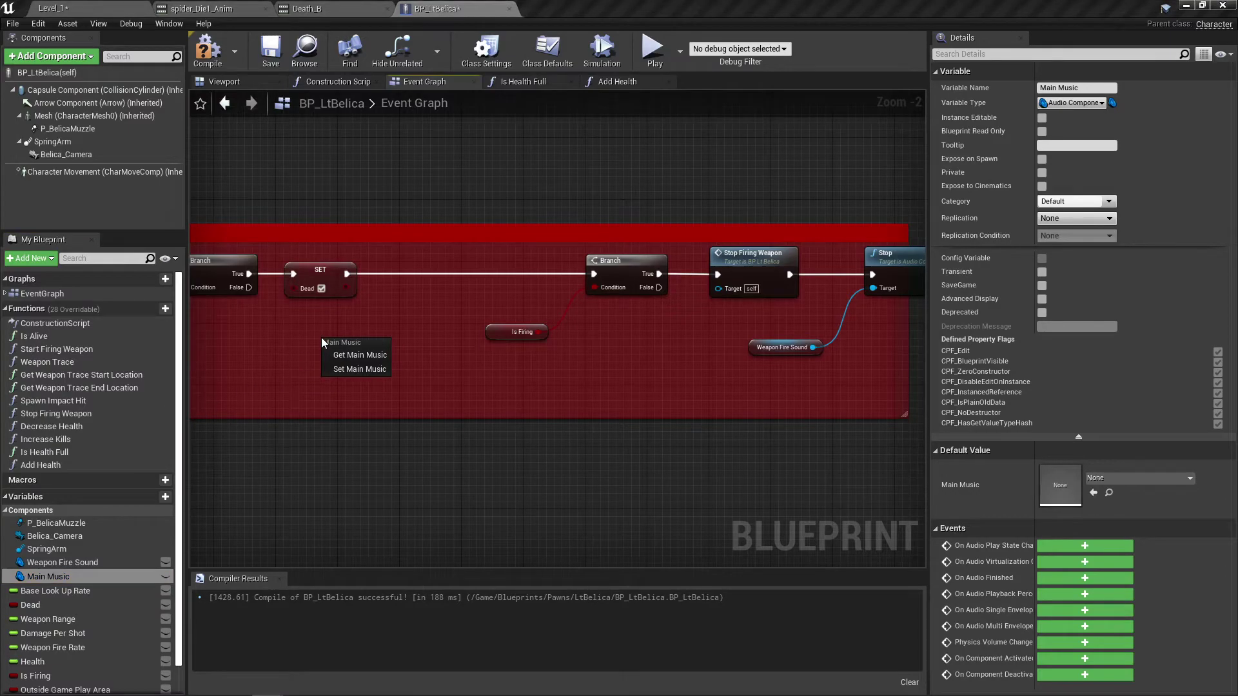
{"action": "left_click", "coordinate": [353, 354]}
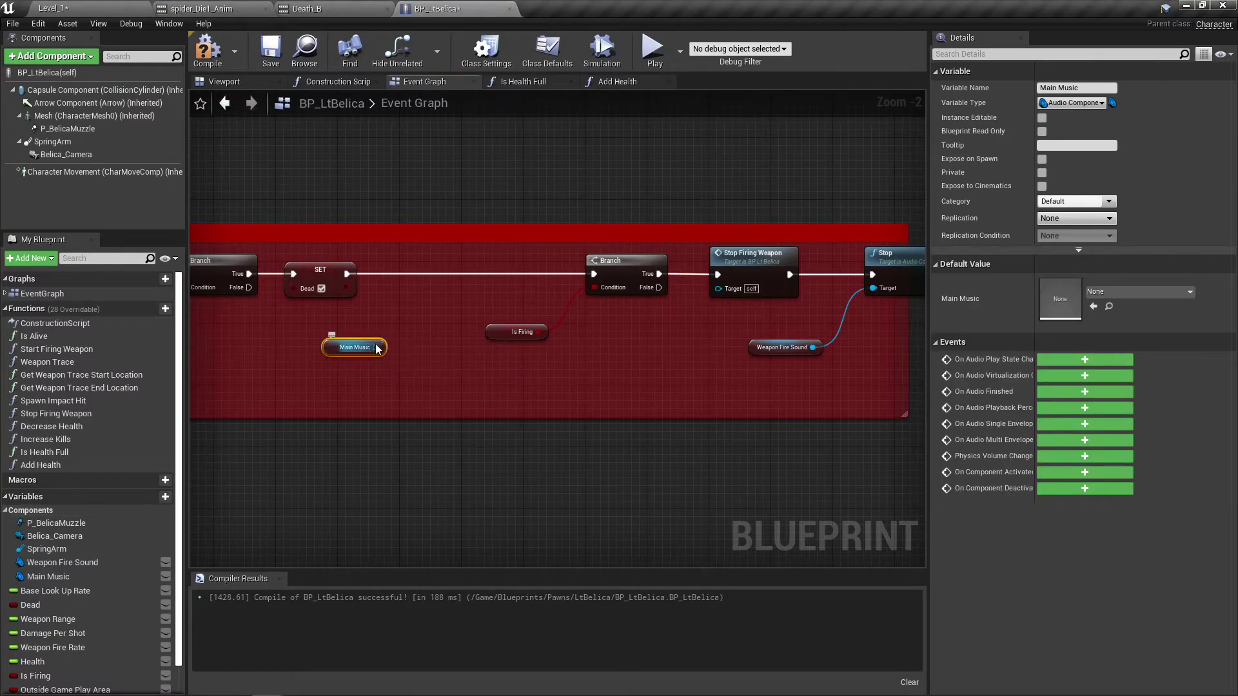
{"action": "left_click_drag", "start_coordinate": [376, 347], "coordinate": [421, 307]}
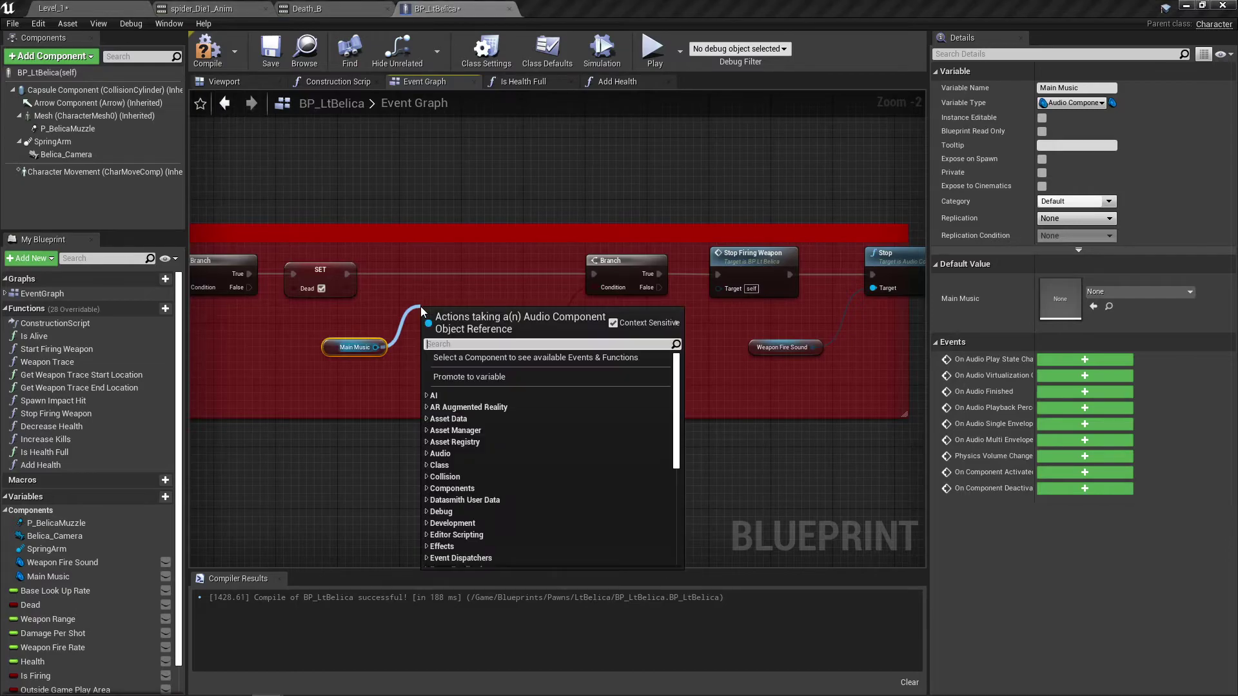
{"action": "type", "text": "stop"}
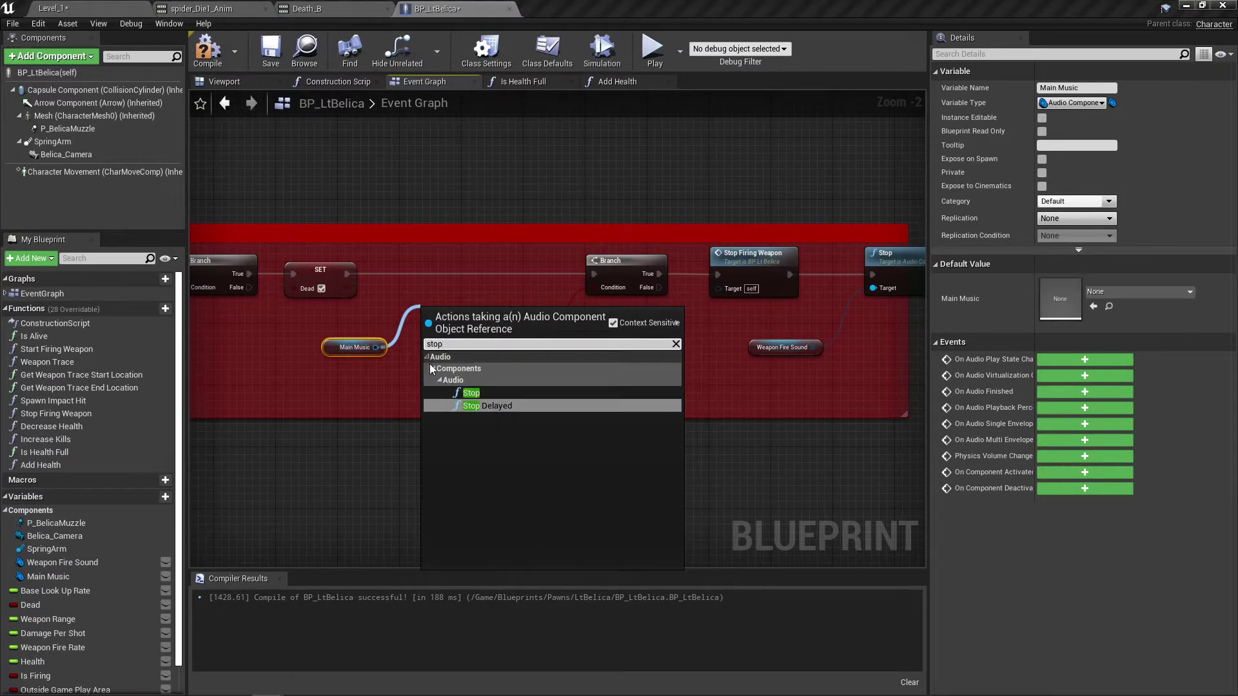
{"action": "left_click", "coordinate": [470, 393]}
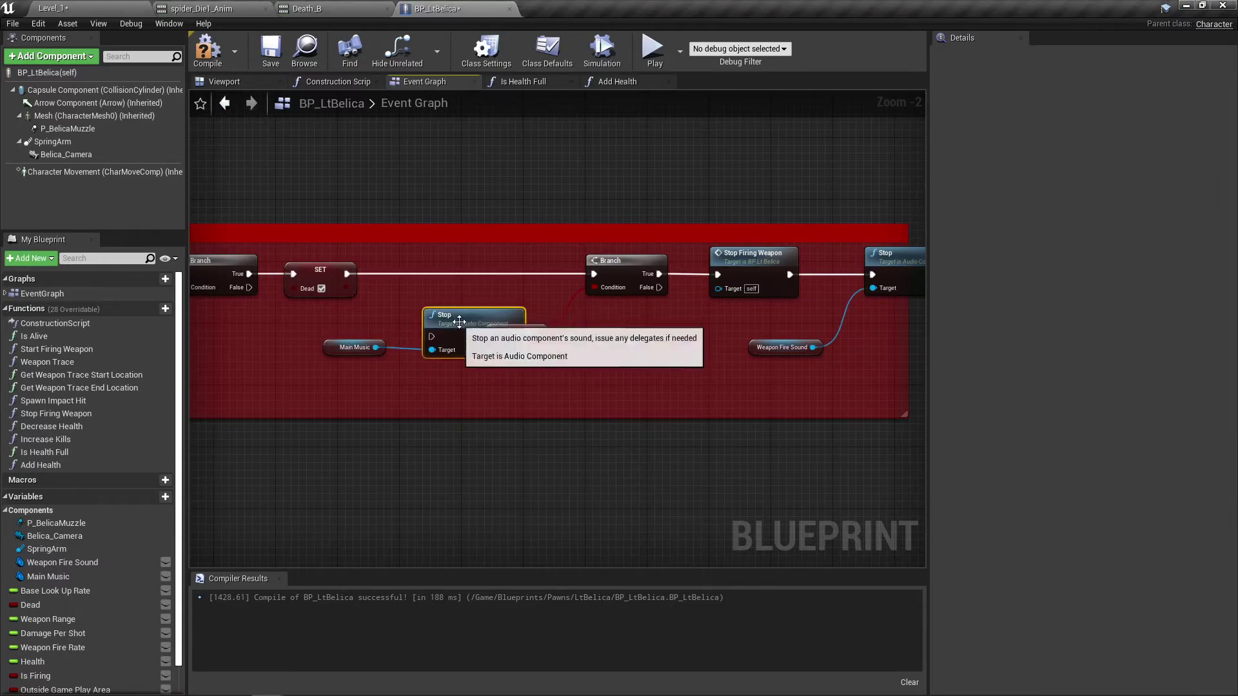
- Place the Main Music Stop node between SET Dead and the Is Firing branch and wire it into their execution flow
{"action": "left_click_drag", "start_coordinate": [458, 275], "coordinate": [456, 249]}
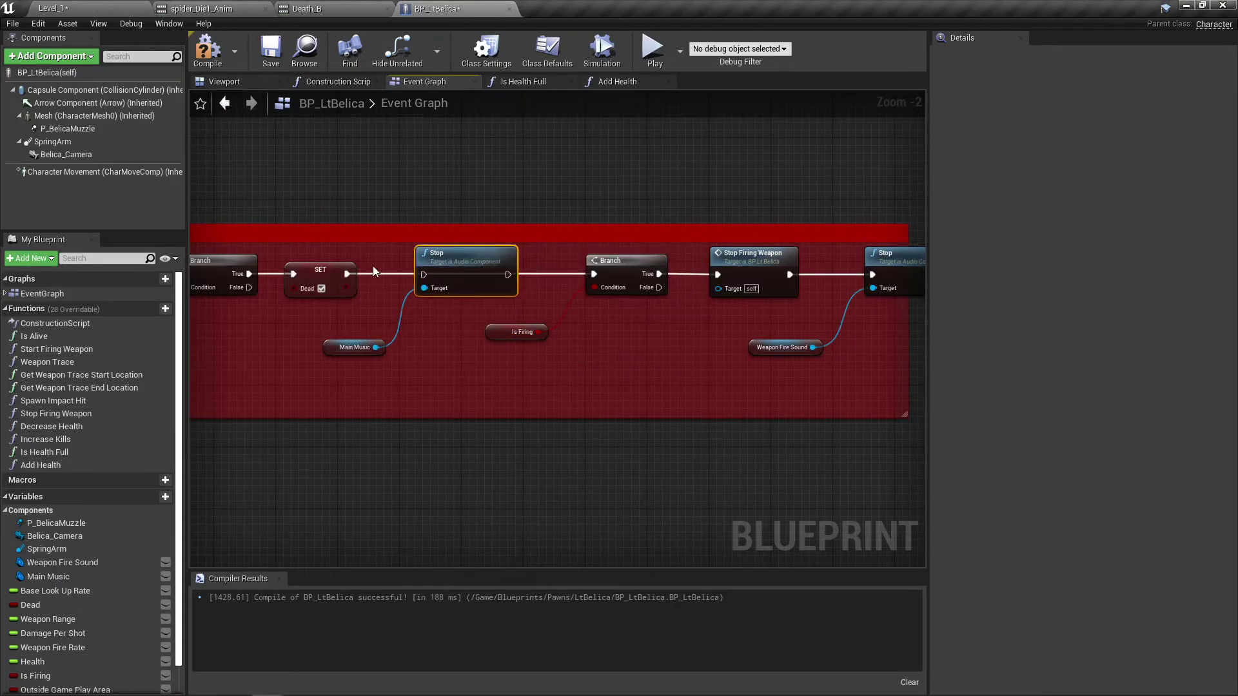
{"action": "left_click_drag", "start_coordinate": [345, 276], "coordinate": [424, 275]}
{"action": "left_click_drag", "start_coordinate": [509, 275], "coordinate": [598, 274]}
- Widen the Character Death comment box to enclose the final Stop node, and compile and save BP_LtBelica
{"action": "right_click_drag", "start_coordinate": [857, 374], "coordinate": [659, 370]}
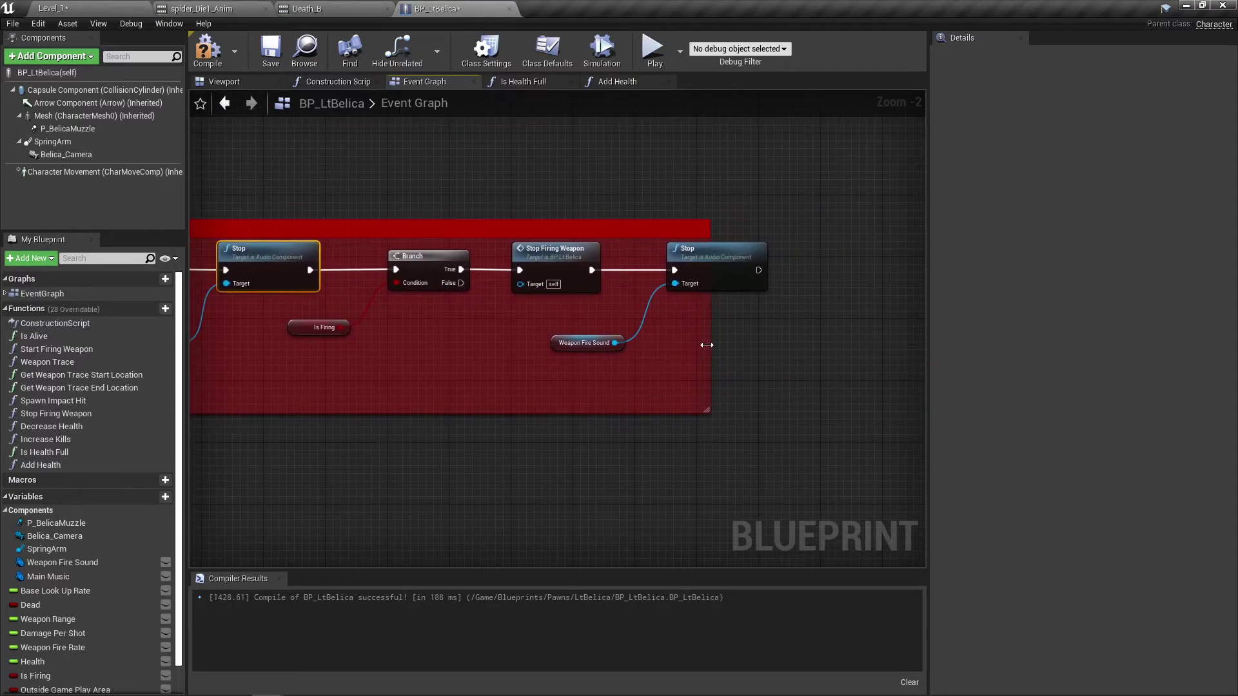
{"action": "left_click_drag", "start_coordinate": [709, 344], "coordinate": [745, 338]}
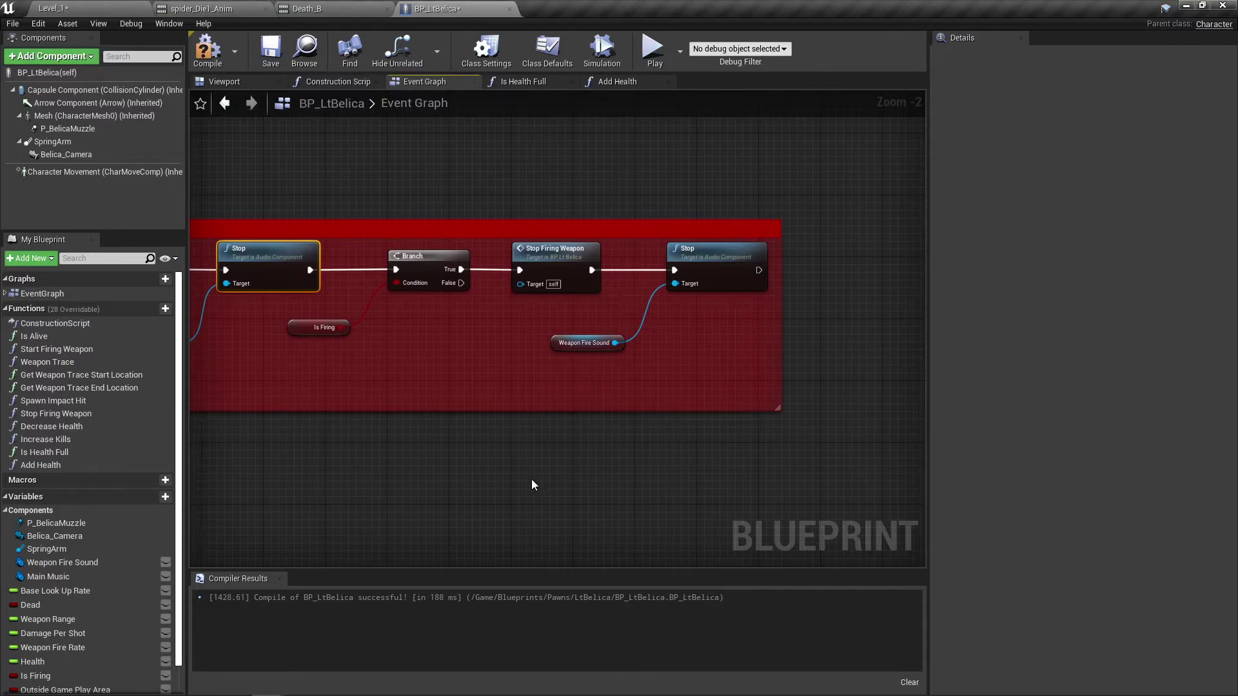
{"action": "scroll", "coordinate": [532, 483], "scroll_direction": "down", "scroll_amount": 2}
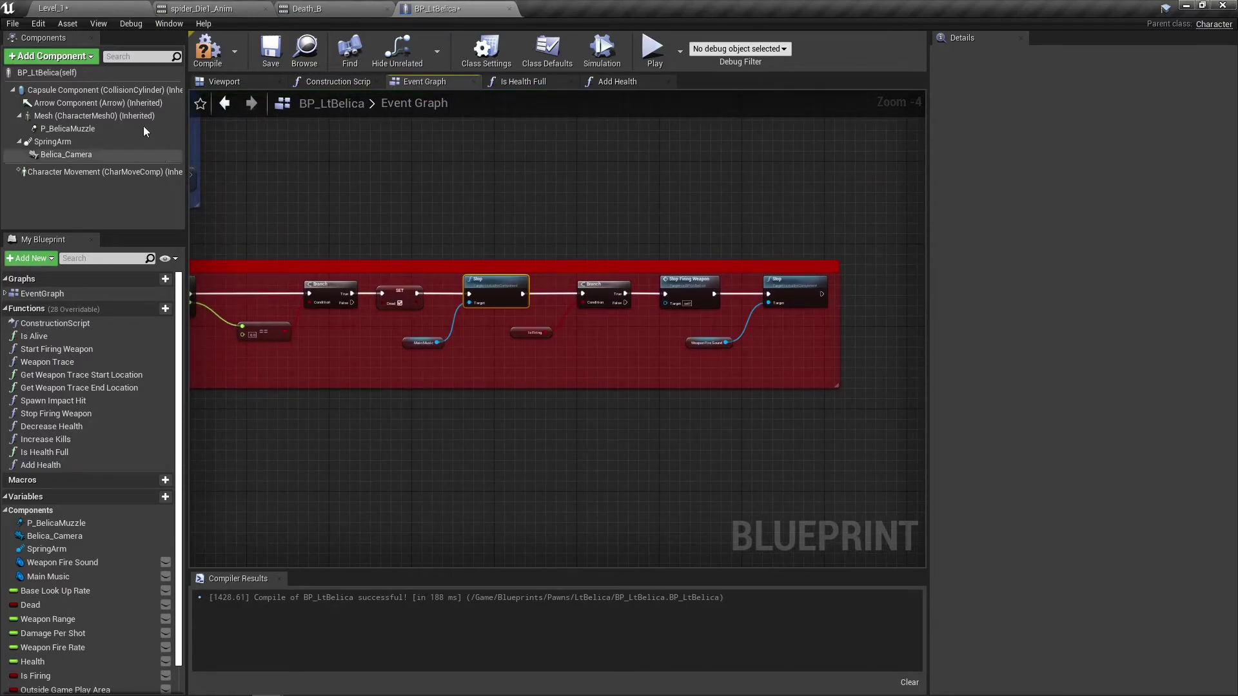
{"action": "left_click", "coordinate": [205, 50]}
{"action": "left_click", "coordinate": [270, 50]}
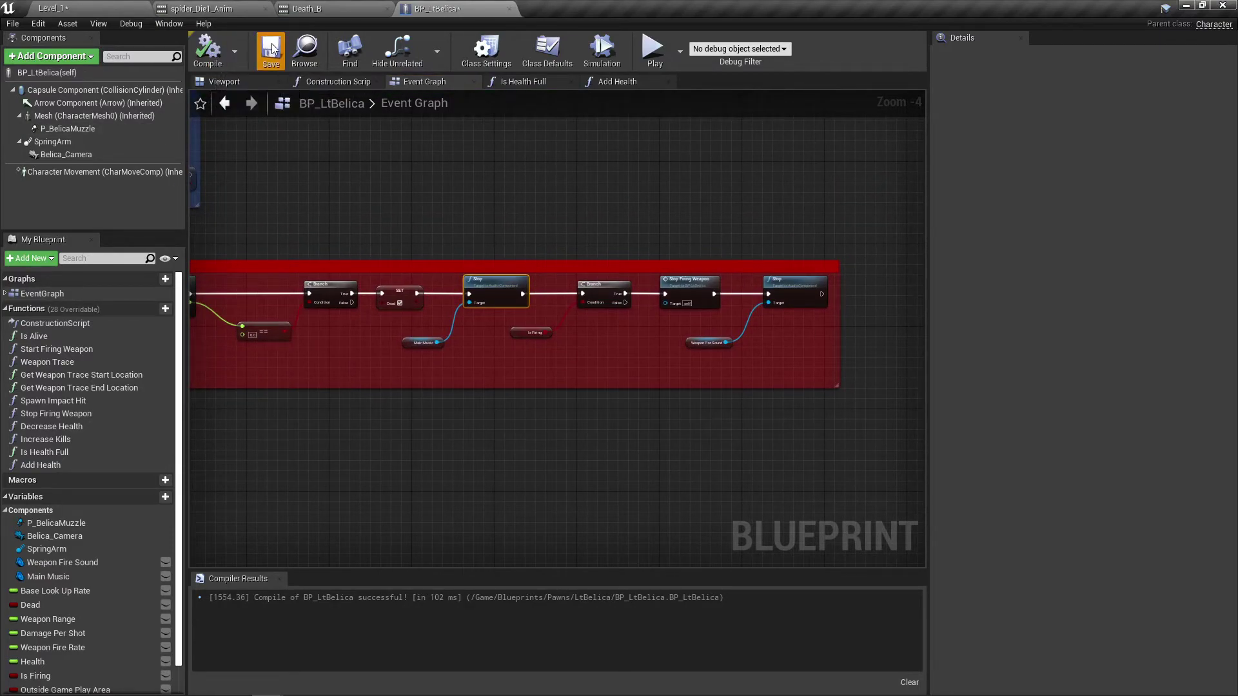
- Play-test Level_1, shooting spiders and letting the character die to check that the music stops, and end the session
{"action": "left_click", "coordinate": [91, 9]}
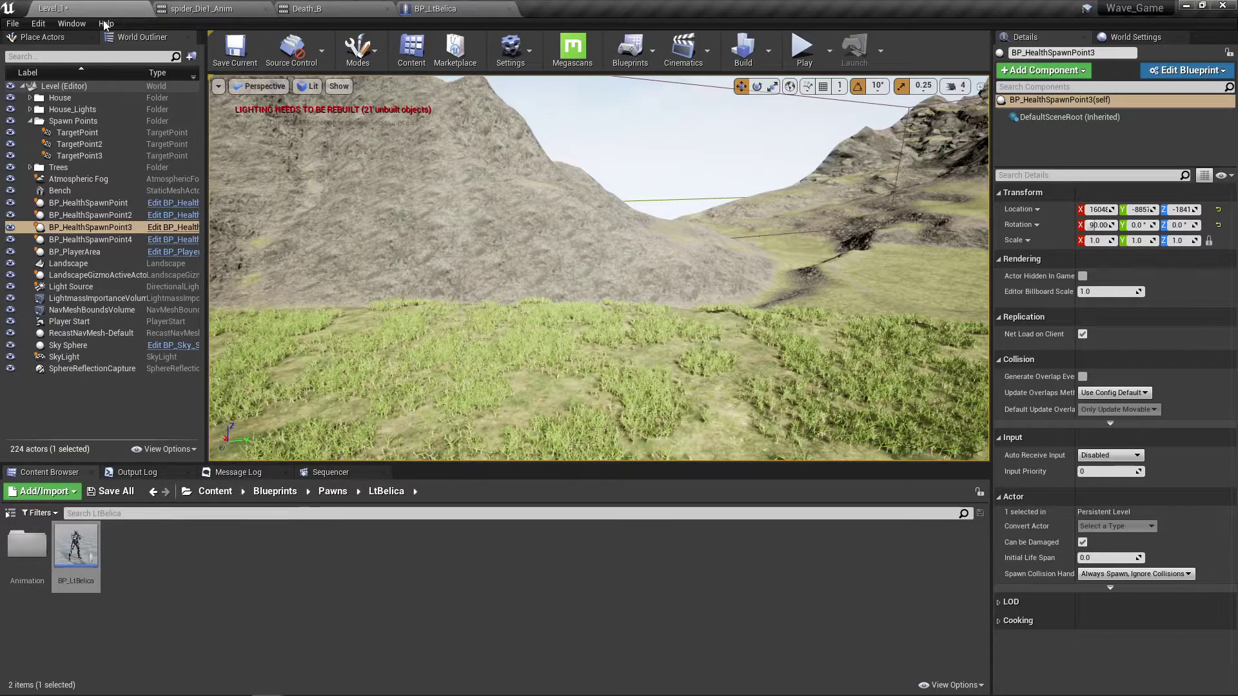
{"action": "left_click", "coordinate": [803, 50]}
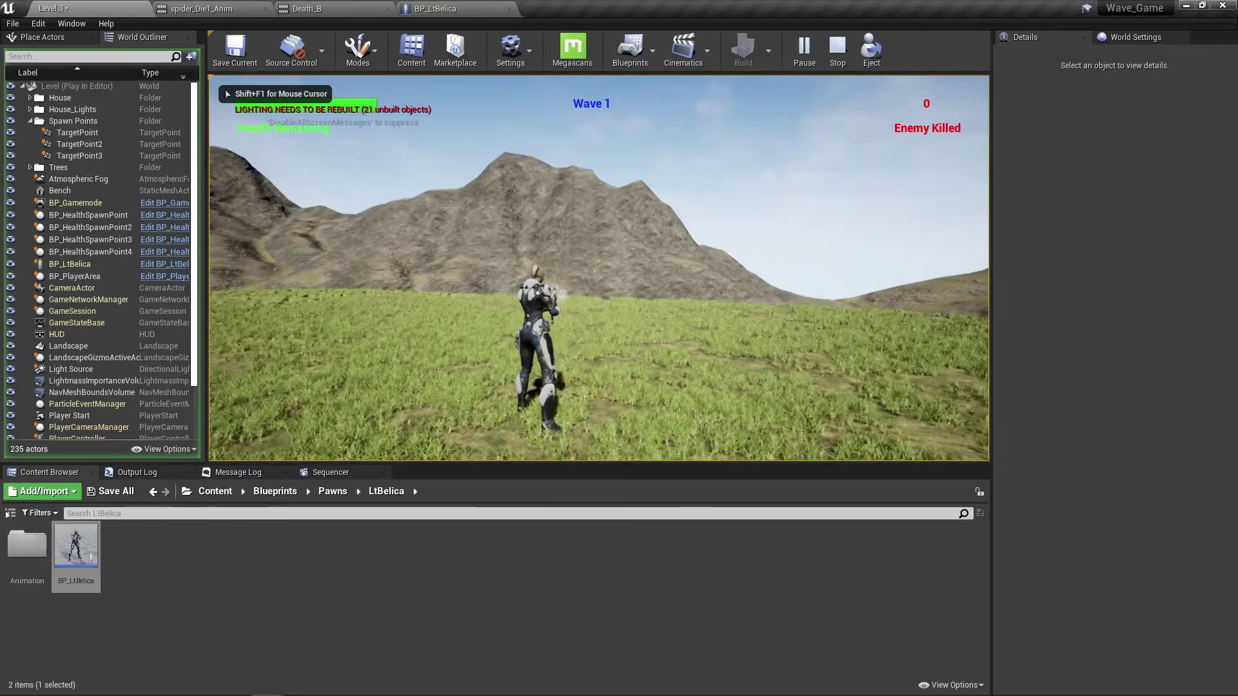
{"action": "key", "text": "w"}
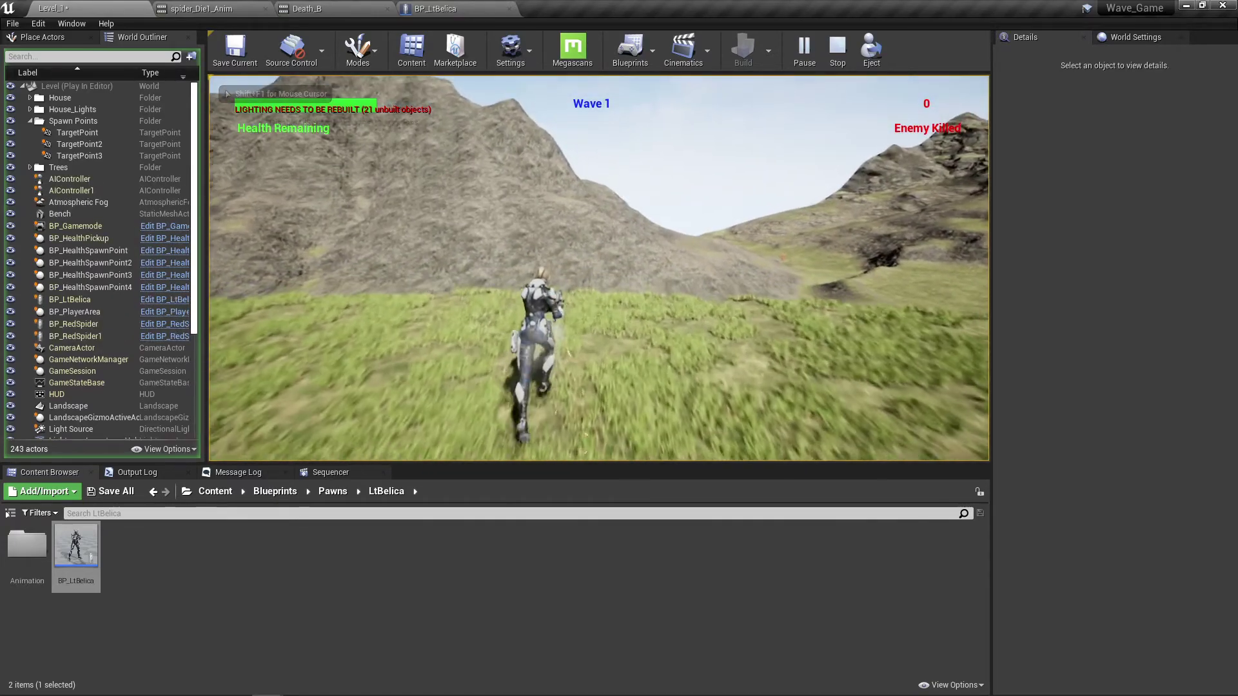
{"action": "key", "text": "w"}
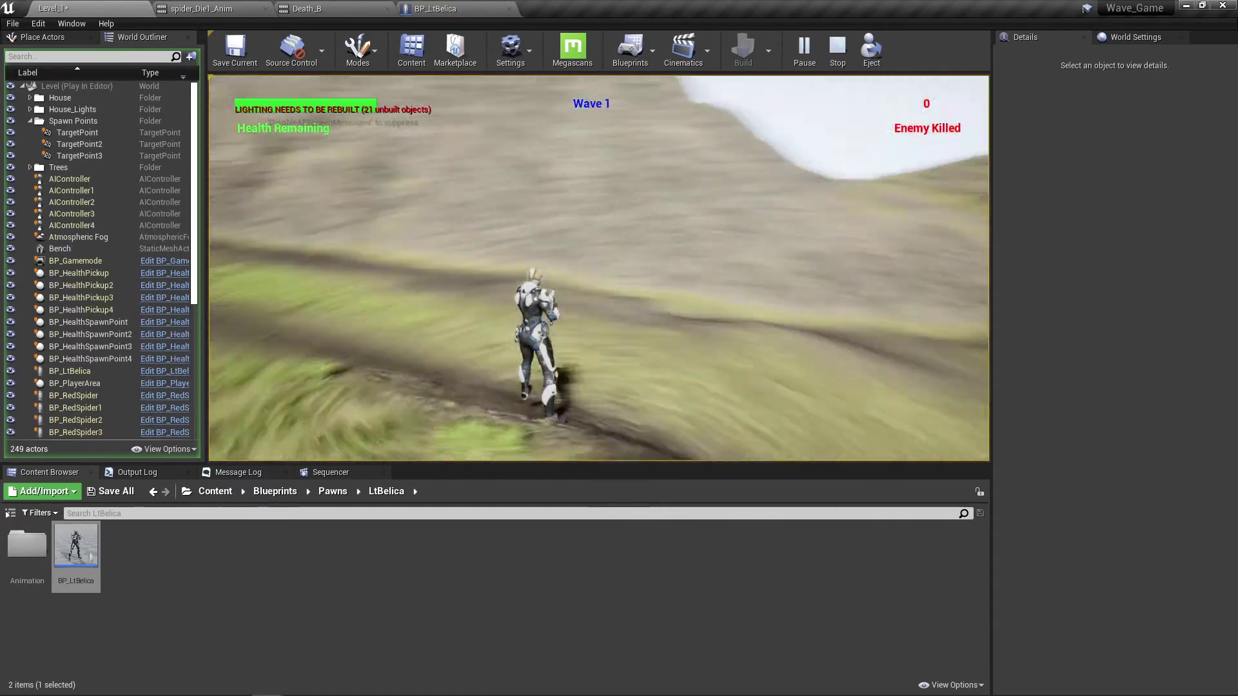
{"action": "key", "text": "w"}
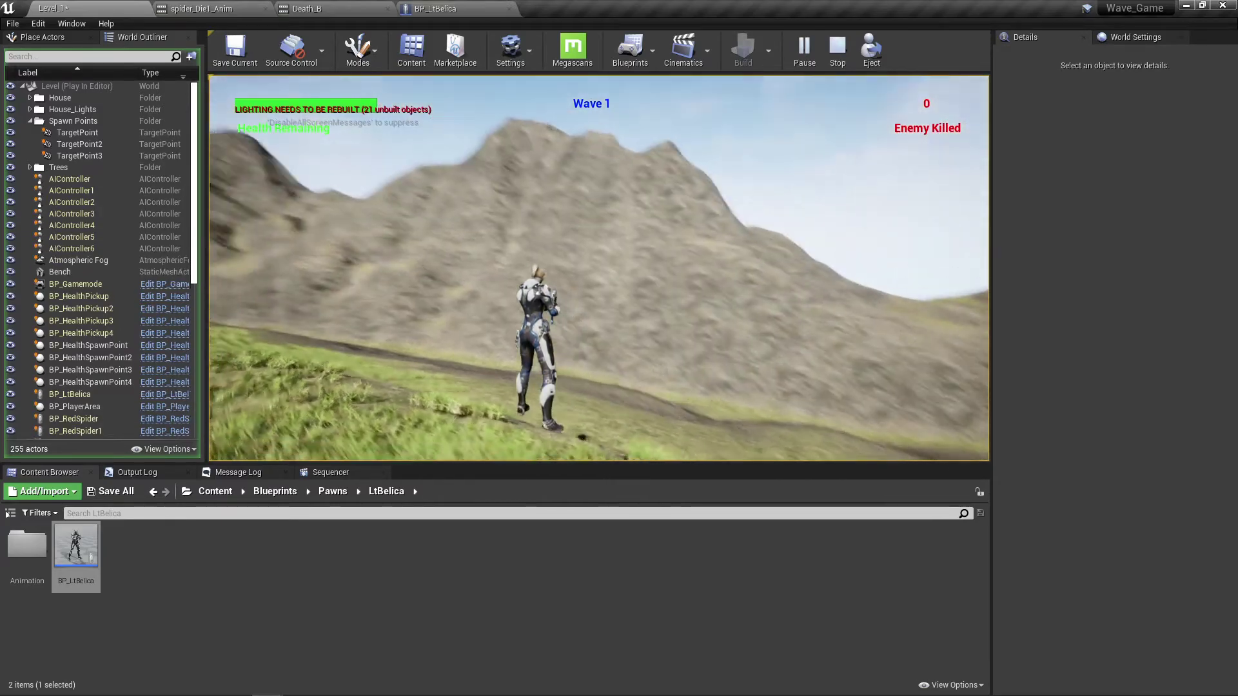
{"action": "left_click", "coordinate": [598, 267]}
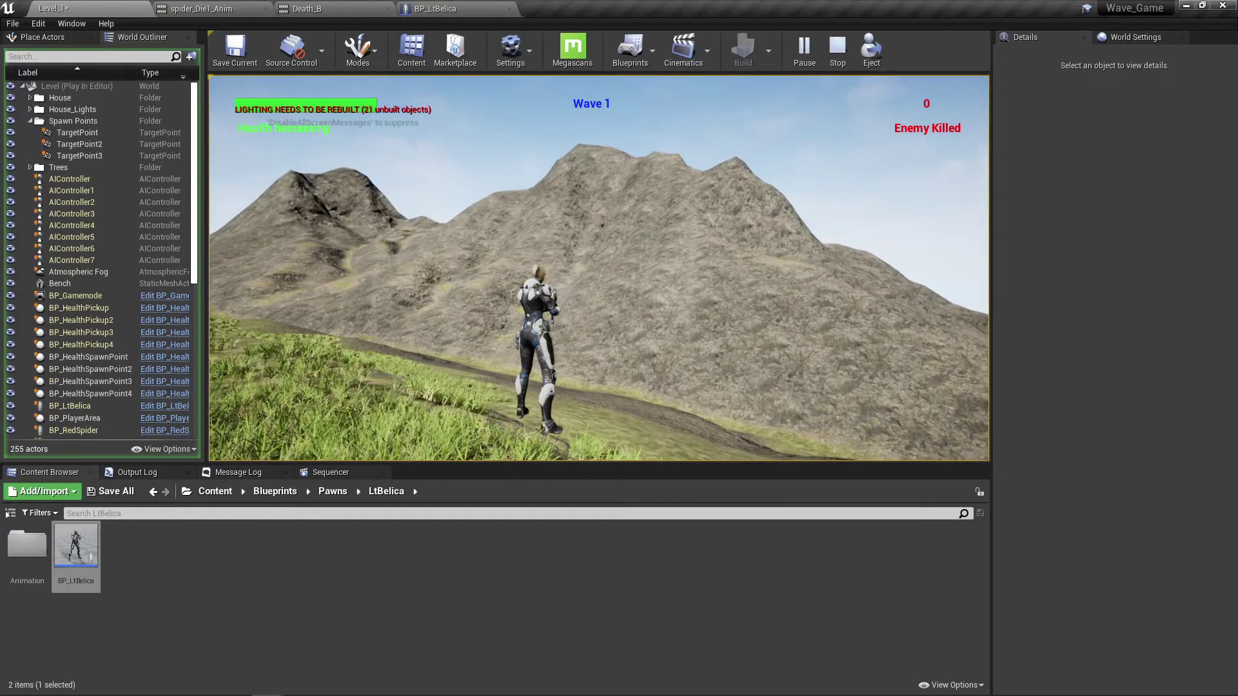
{"action": "left_click", "coordinate": [598, 269]}
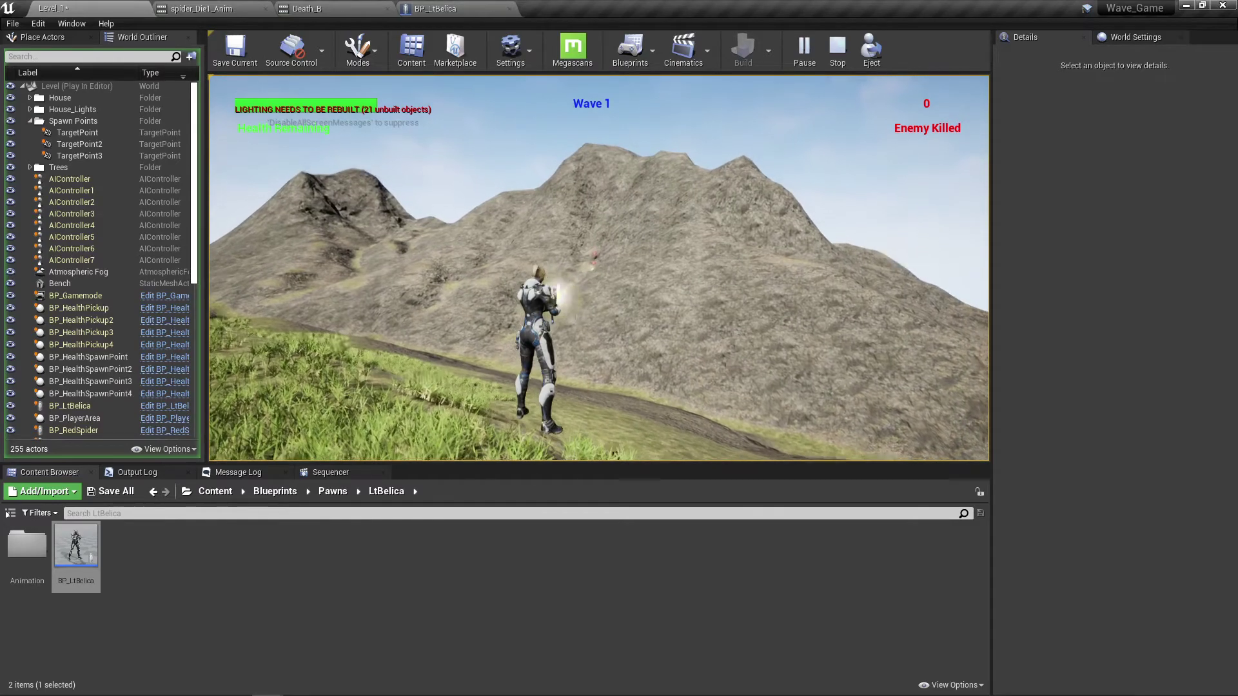
{"action": "left_click", "coordinate": [592, 268]}
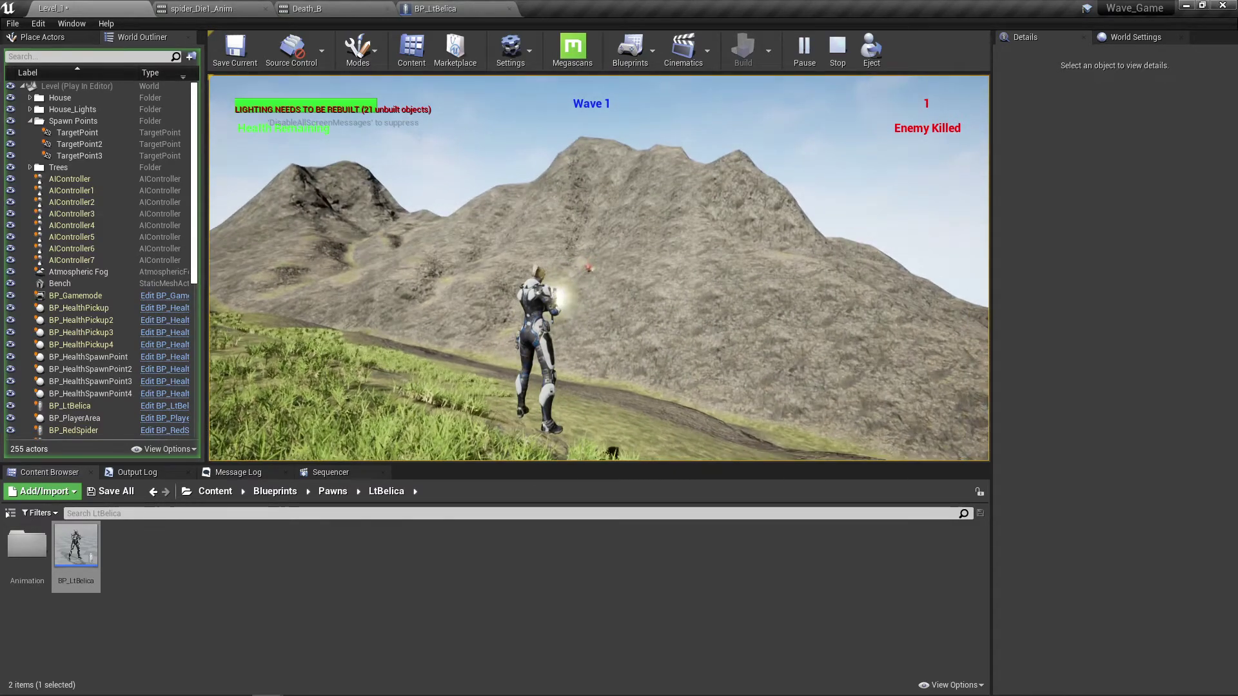
{"action": "left_click", "coordinate": [592, 269]}
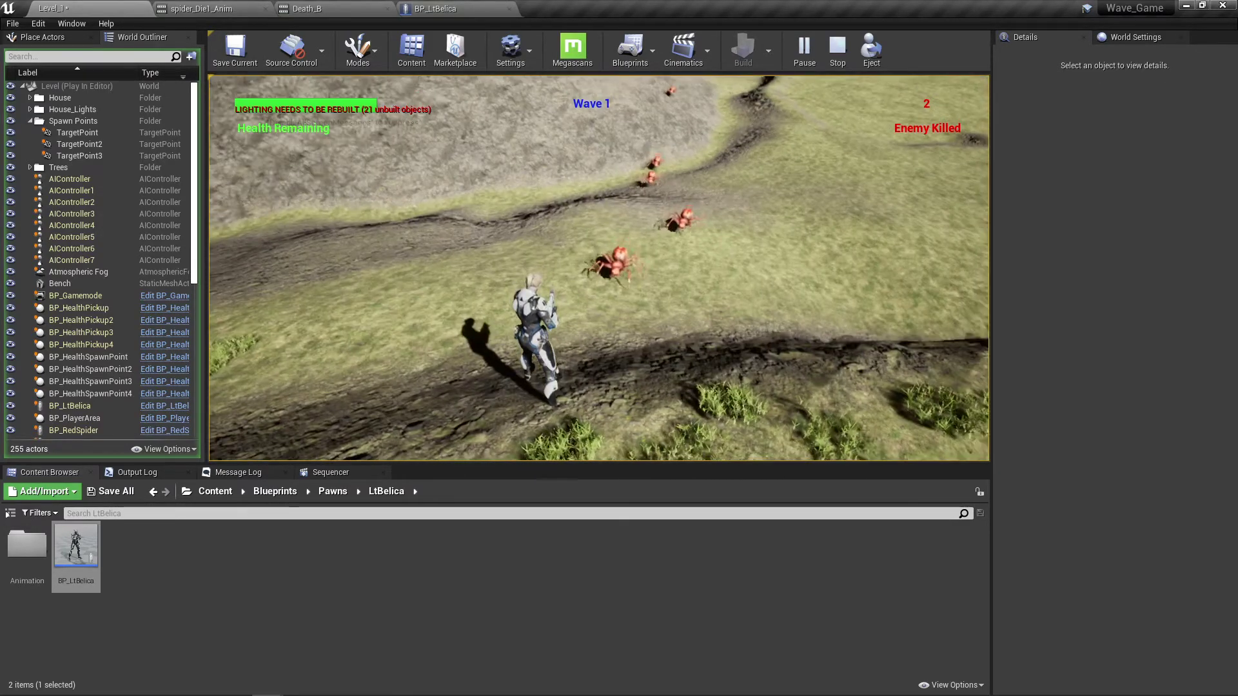
{"action": "left_click", "coordinate": [592, 269]}
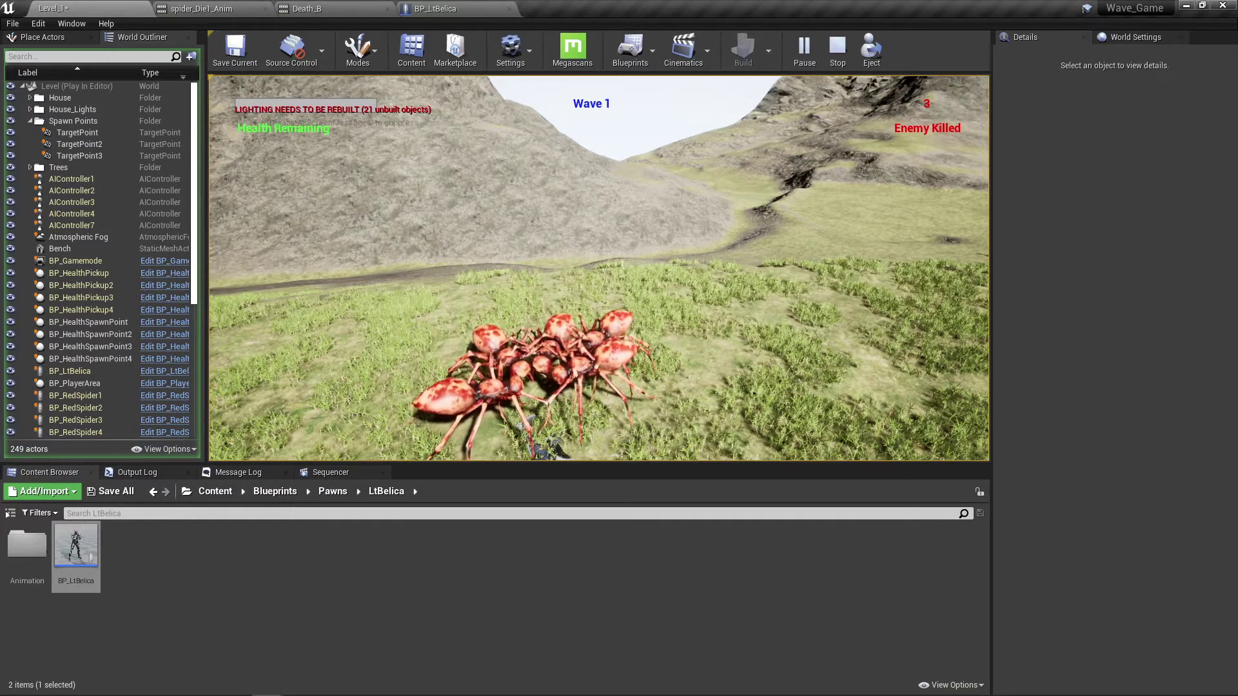
{"action": "key", "text": "Escape"}
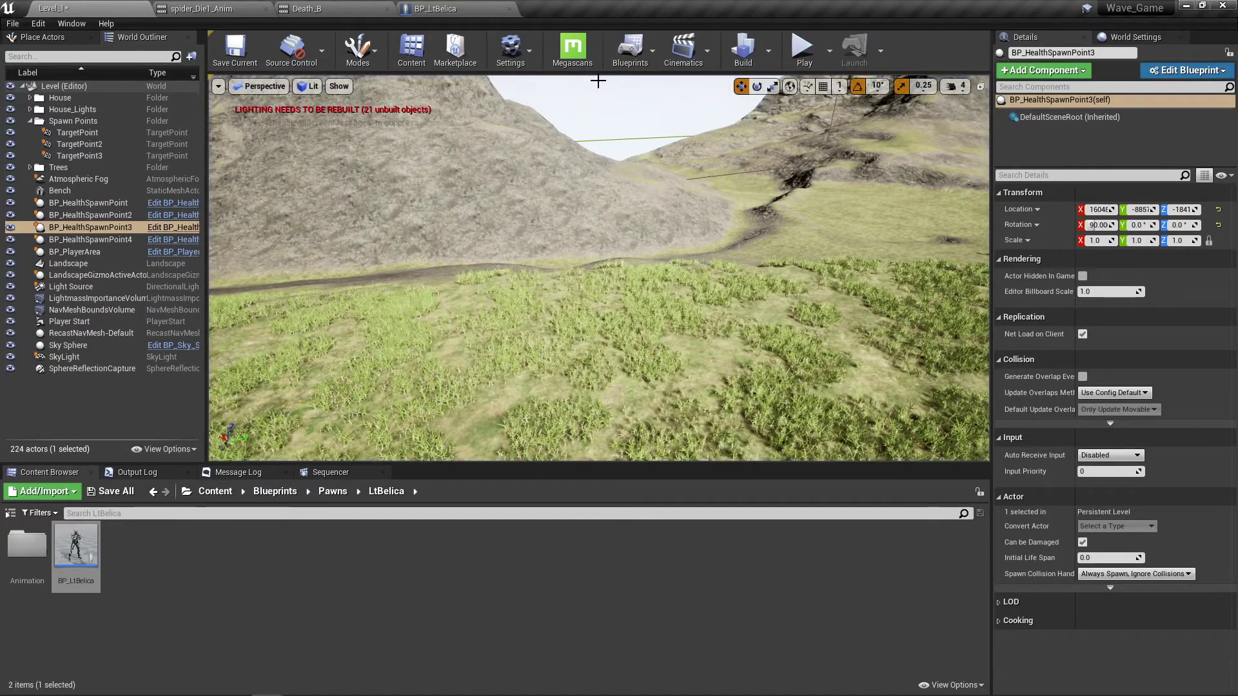
- Set the Volume Multiplier of the WaveGame_MainCharacterDeath_V2 sound notify in the Death_B animation to 3.0 and save it
{"action": "left_click", "coordinate": [326, 9]}
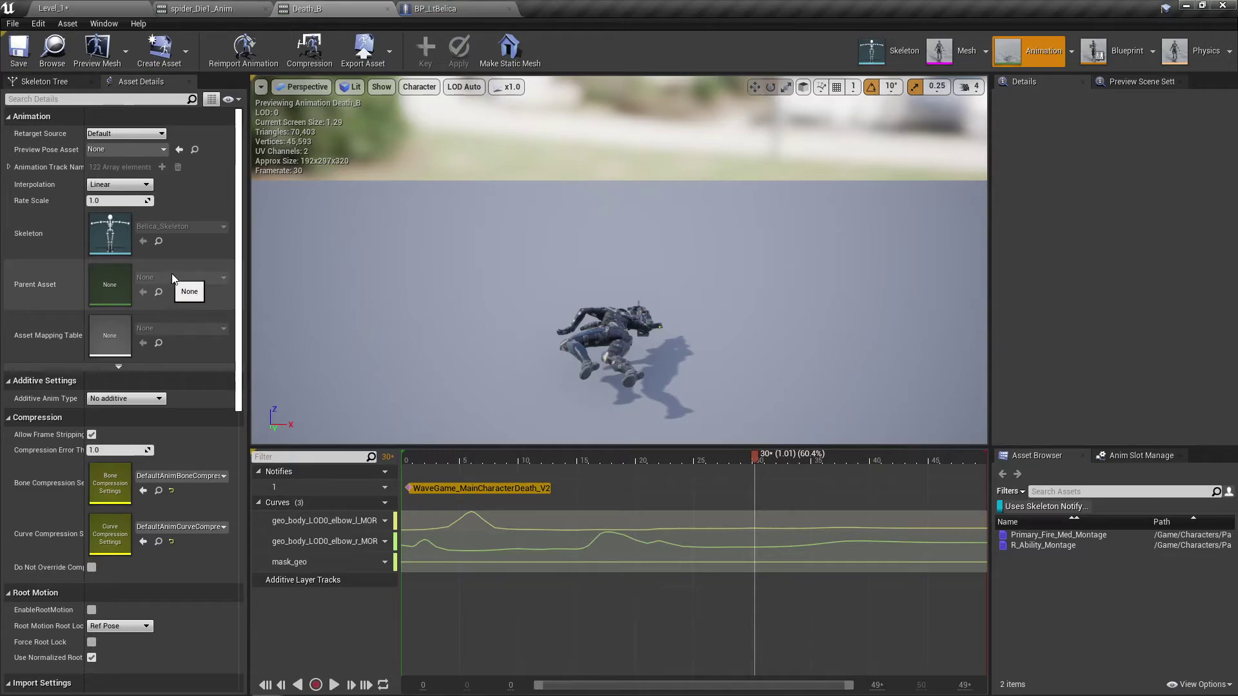
{"action": "left_click", "coordinate": [422, 489]}
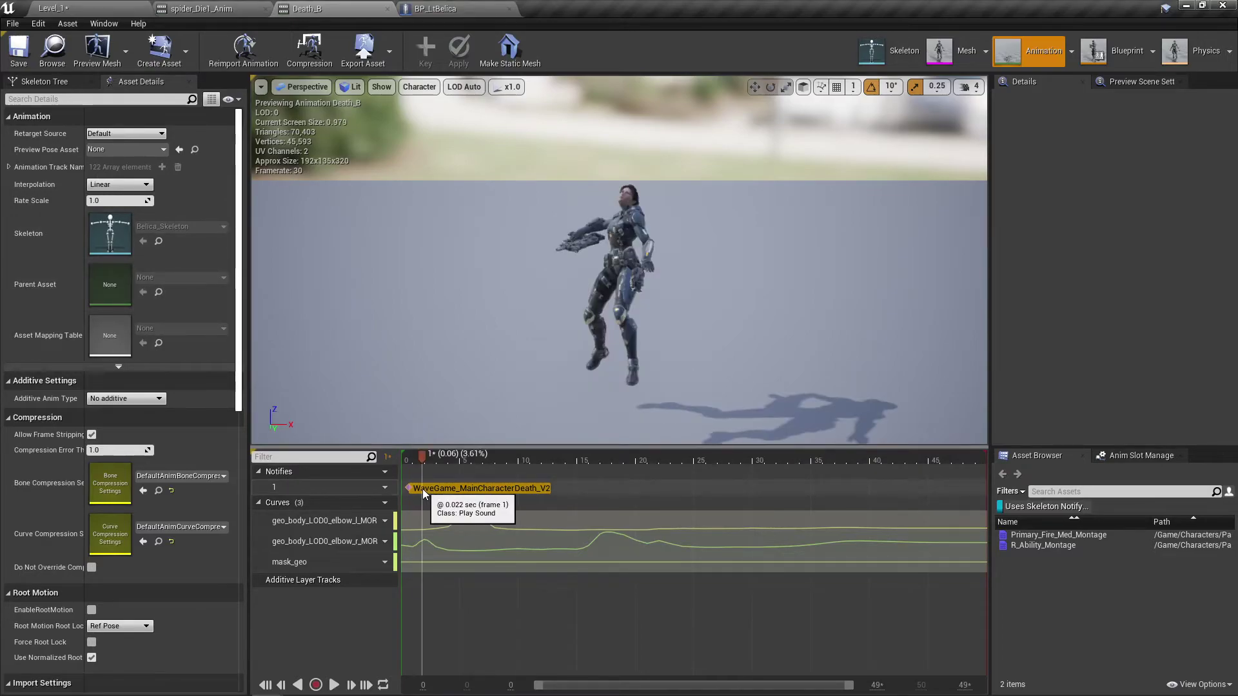
{"action": "left_click", "coordinate": [409, 488]}
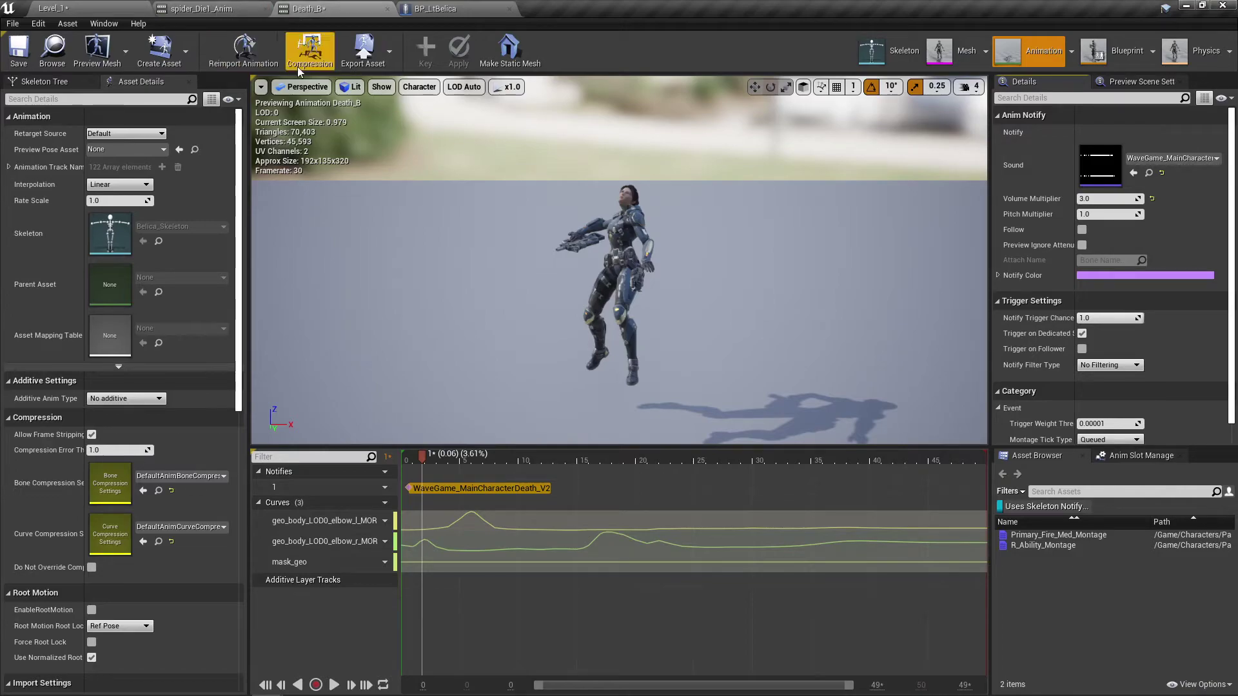
{"action": "left_click", "coordinate": [14, 51]}
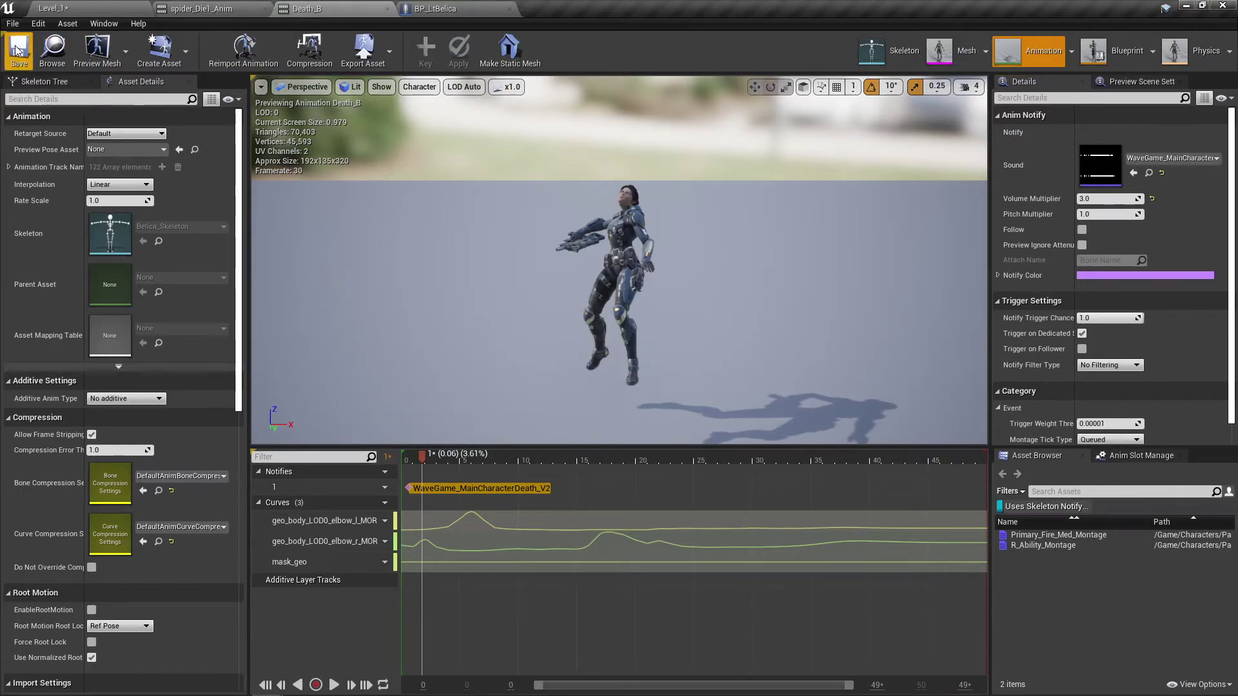
- Set the Volume Multiplier of the Smashing_Spider sound notify in spider_Die1_Anim to 0.5 and save the animation
{"action": "left_click", "coordinate": [205, 8]}
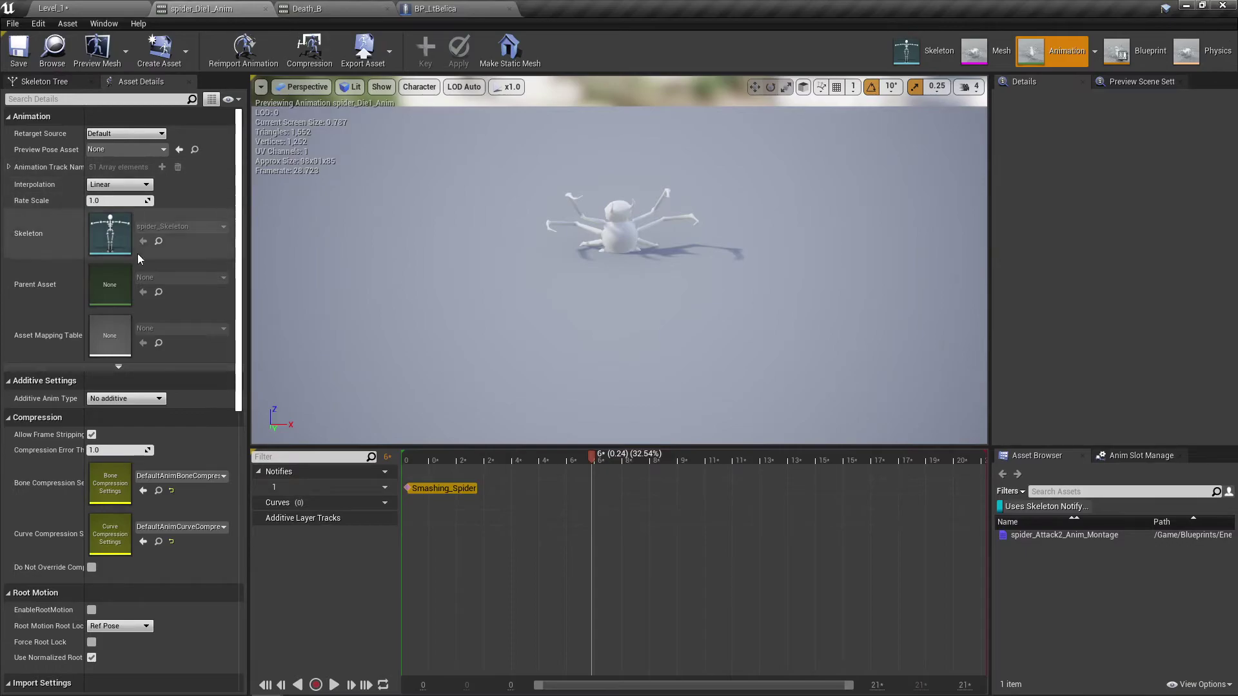
{"action": "left_click", "coordinate": [407, 489]}
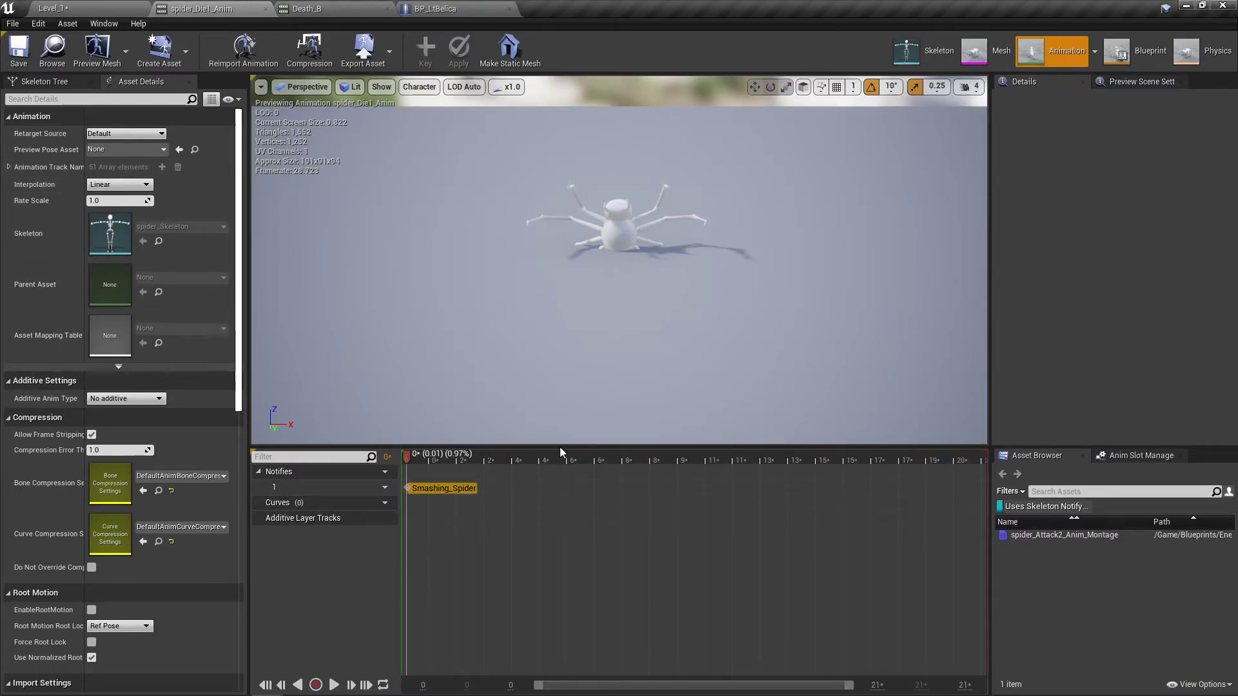
{"action": "left_click", "coordinate": [410, 488]}
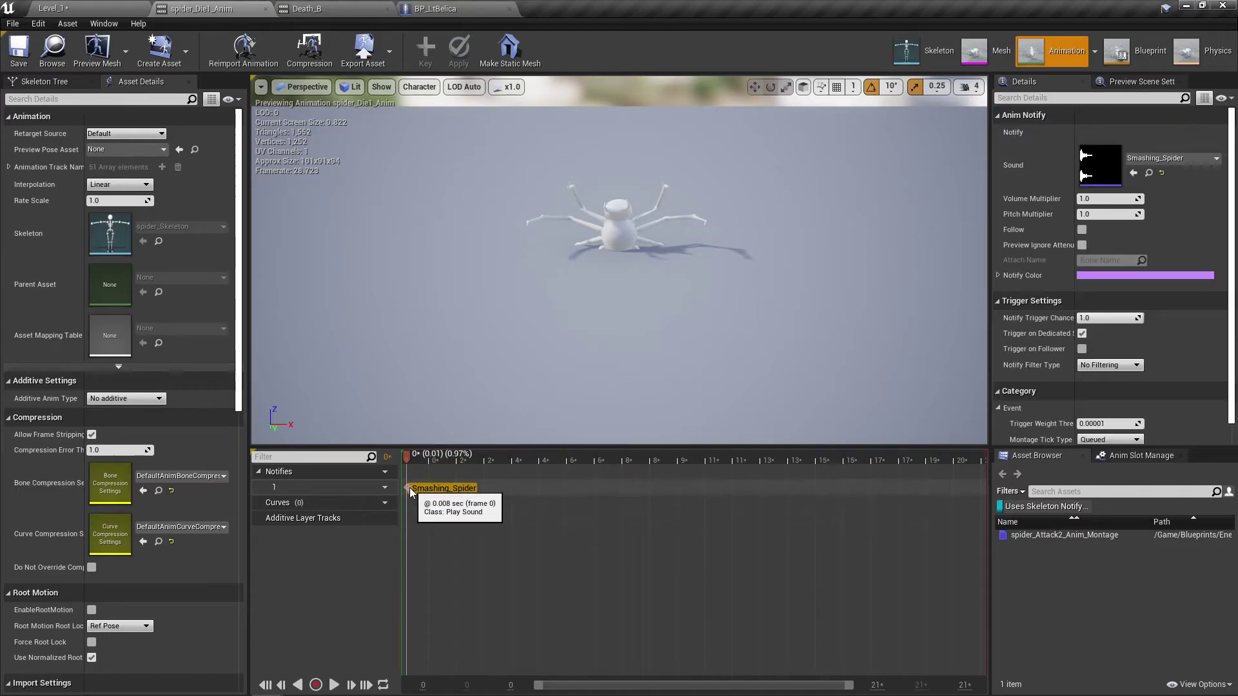
{"action": "left_click", "coordinate": [1097, 198]}
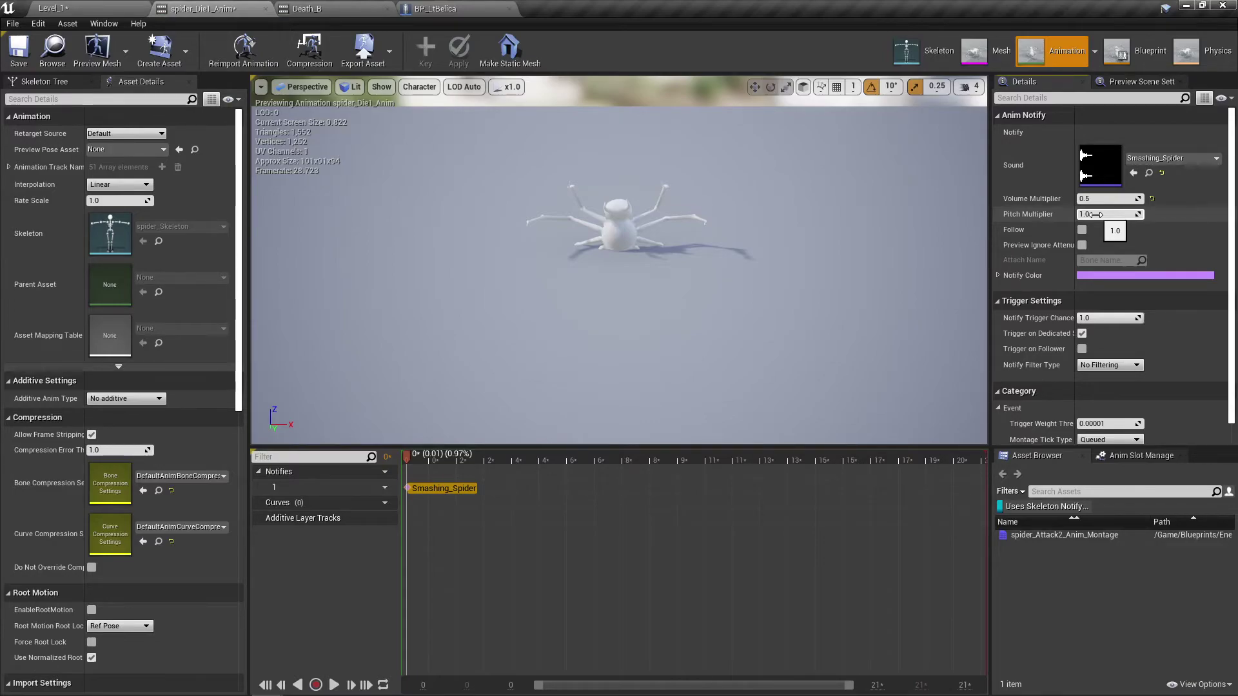
{"action": "left_click", "coordinate": [32, 48]}
- Play-test Level_1 to check the adjusted spider and character death sound volumes, shooting spiders until the character dies, and end the session
{"action": "left_click", "coordinate": [98, 11]}
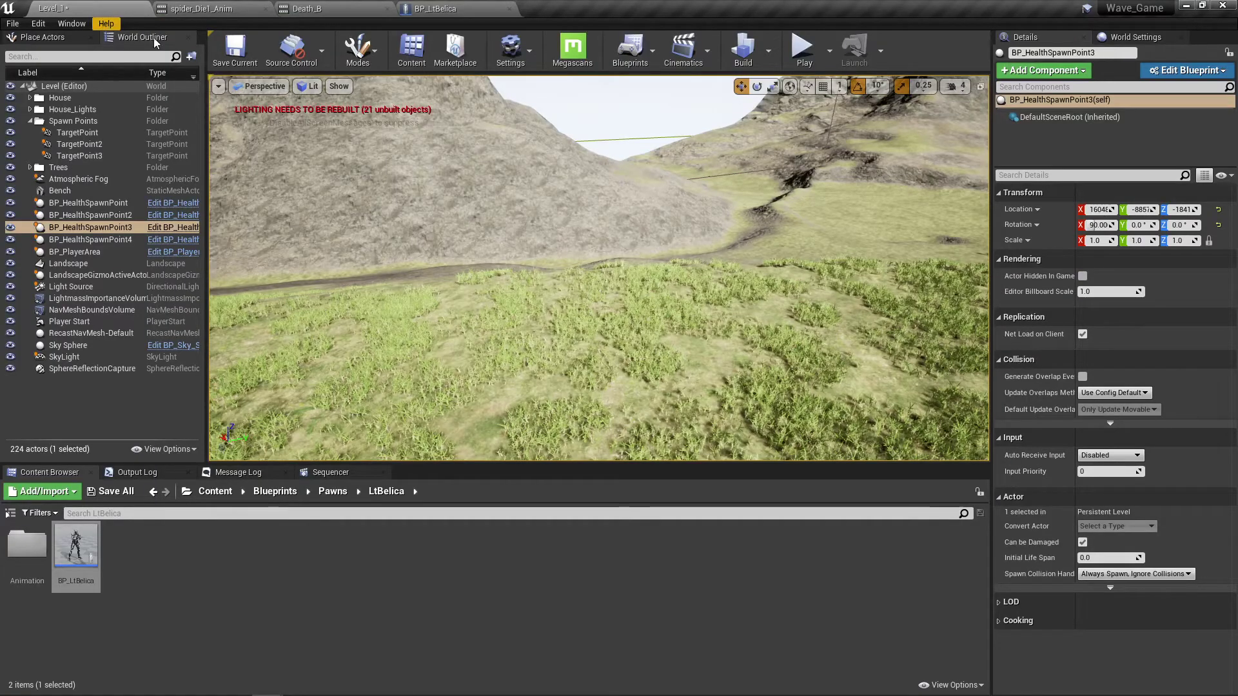
{"action": "left_click", "coordinate": [802, 49]}
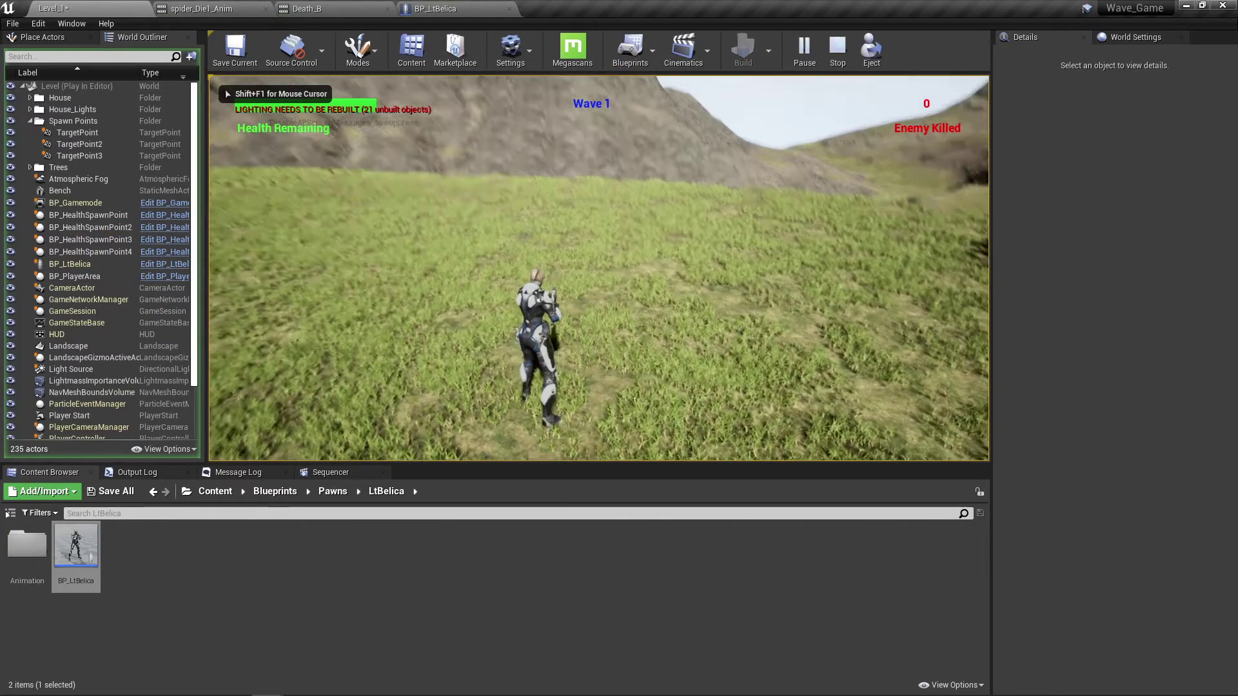
{"action": "key", "text": "w"}
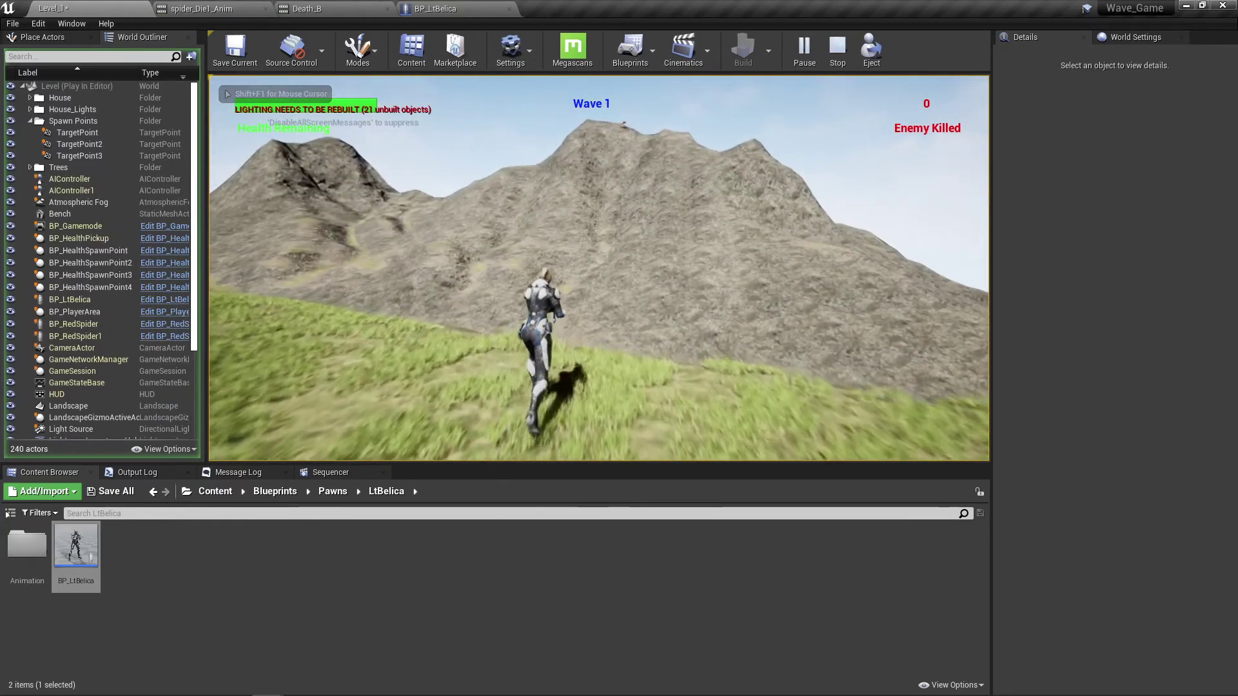
{"action": "left_click", "coordinate": [599, 267]}
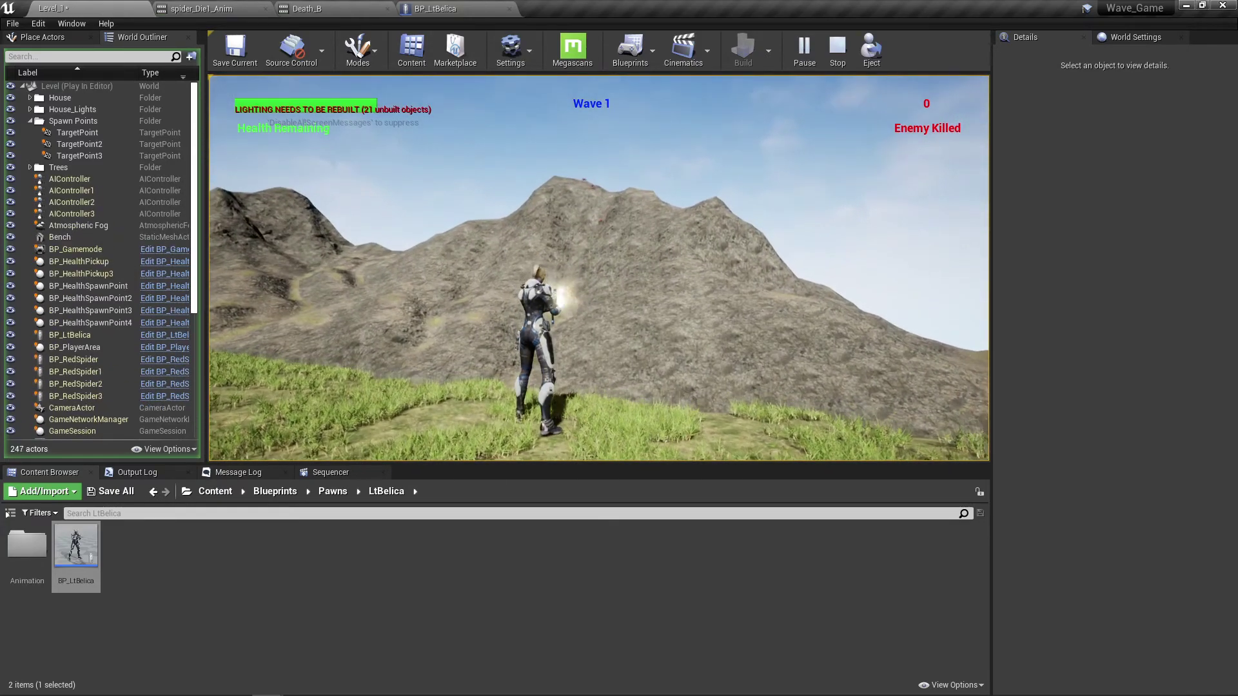
{"action": "left_click", "coordinate": [598, 268]}
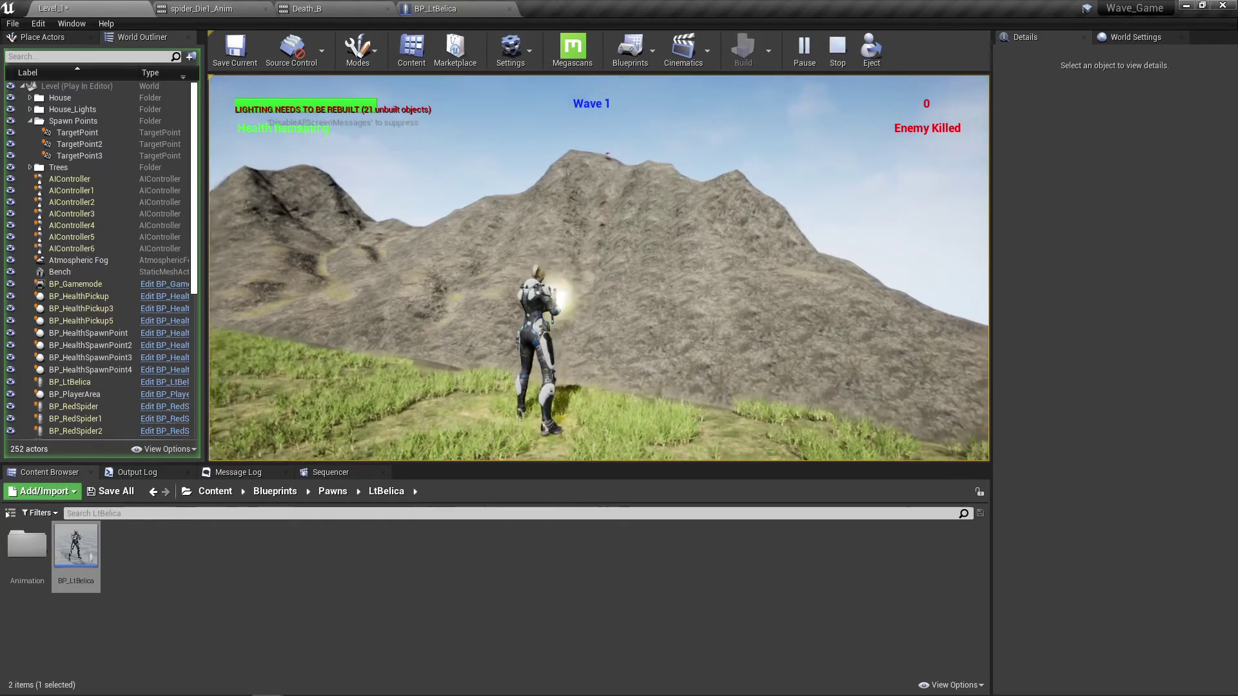
{"action": "left_click", "coordinate": [599, 267]}
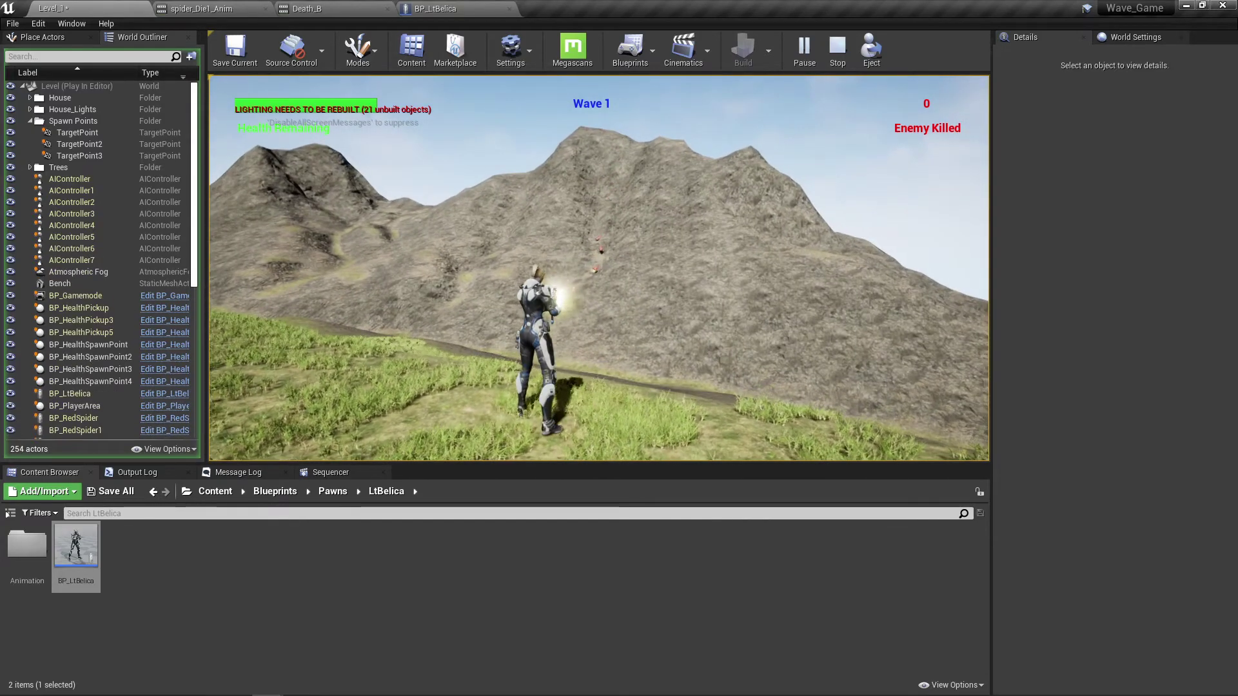
{"action": "left_click", "coordinate": [599, 268]}
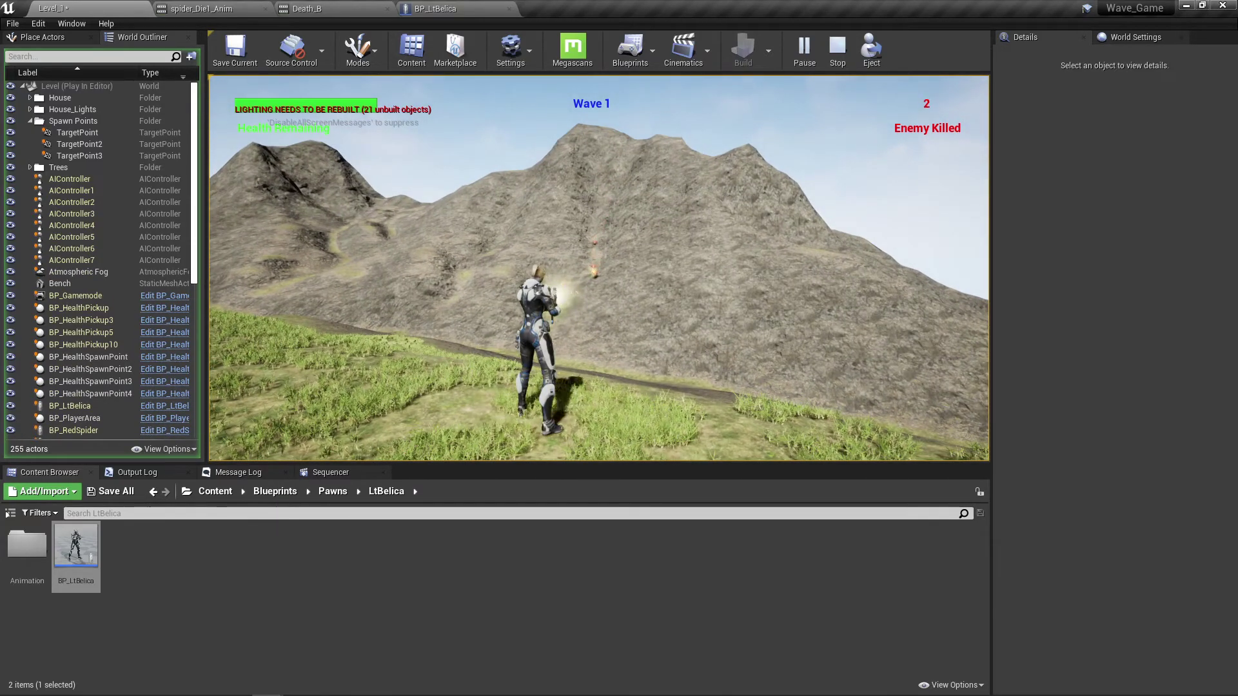
{"action": "left_click", "coordinate": [598, 267]}
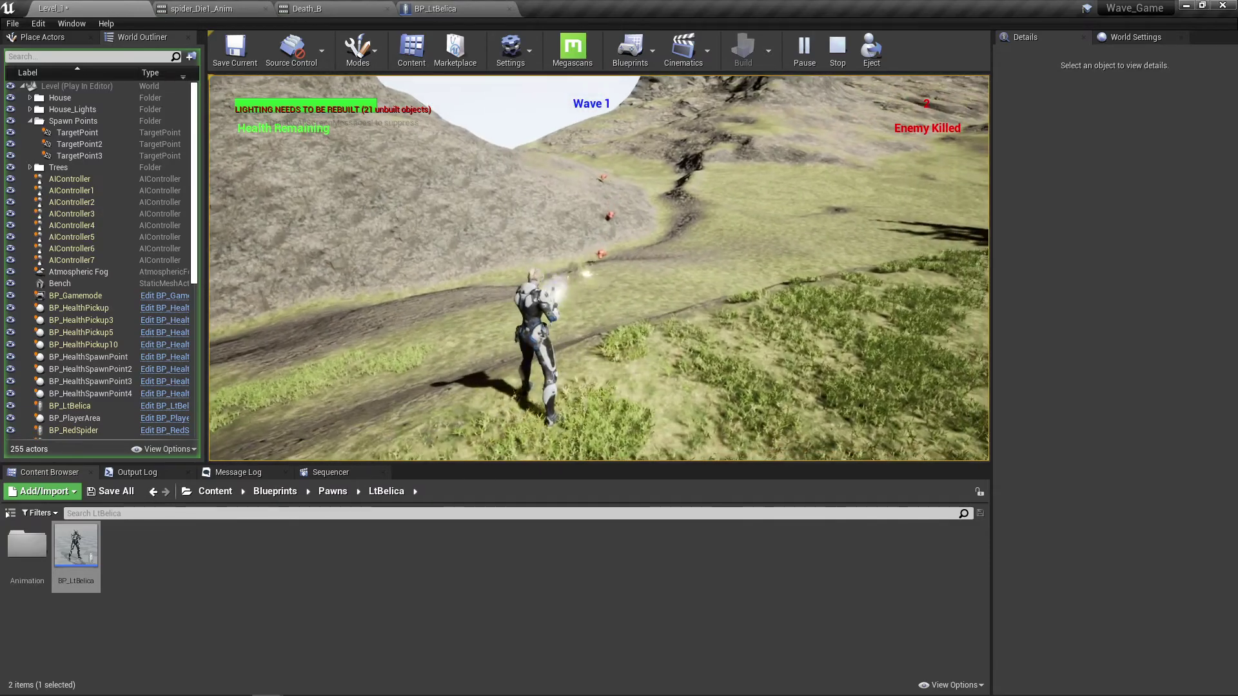
{"action": "left_click", "coordinate": [599, 267]}
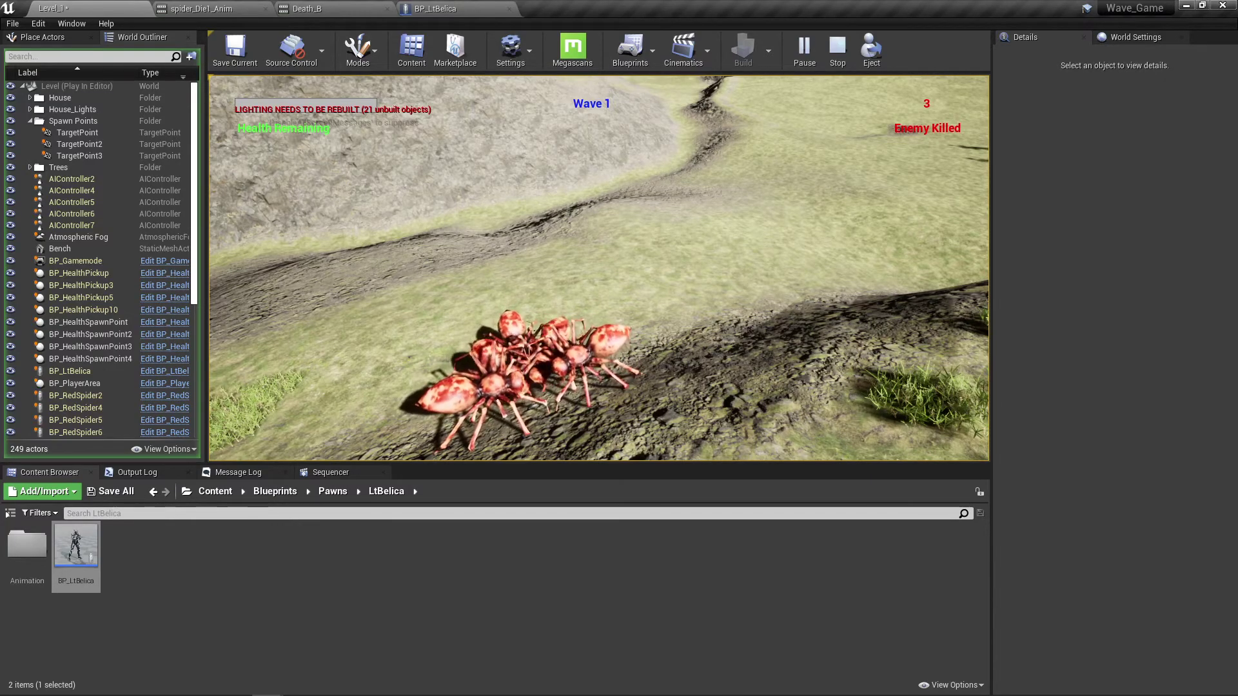
{"action": "key", "text": "Escape"}
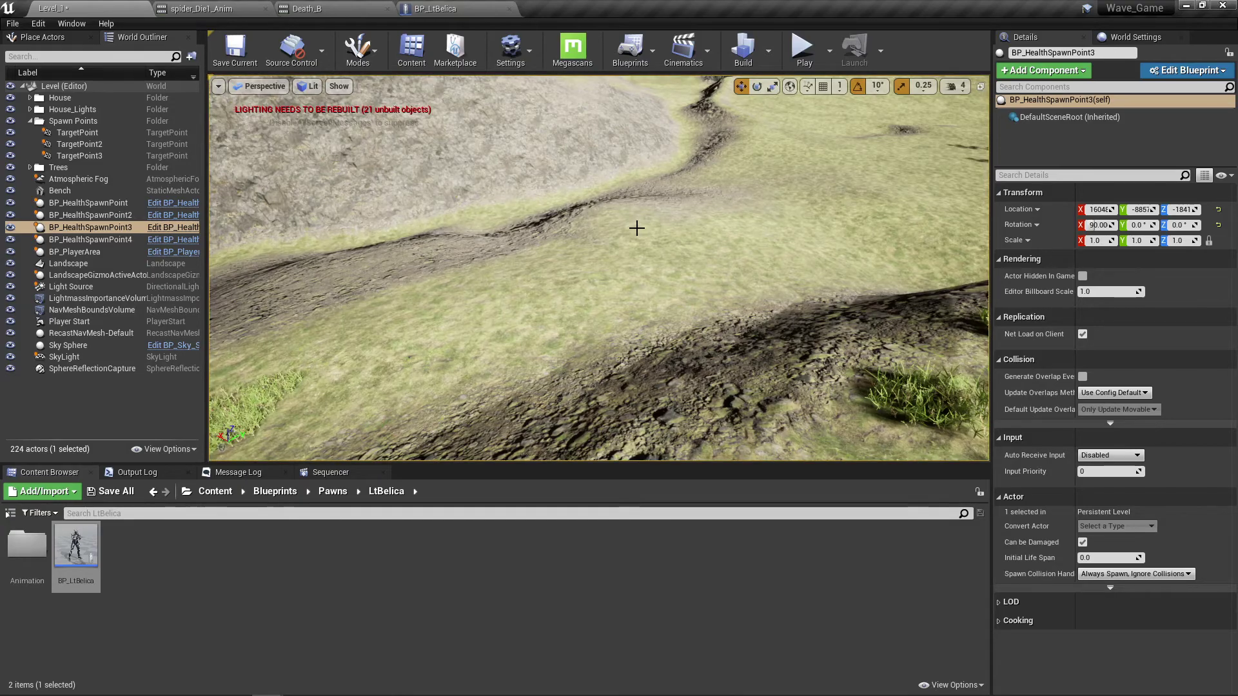
- Check the build options for Level_1 and start a full level build to rebuild its lighting
{"action": "scroll", "coordinate": [620, 228], "scroll_direction": "down", "scroll_amount": 3}
{"action": "right_click_drag", "start_coordinate": [570, 216], "coordinate": [545, 205]}
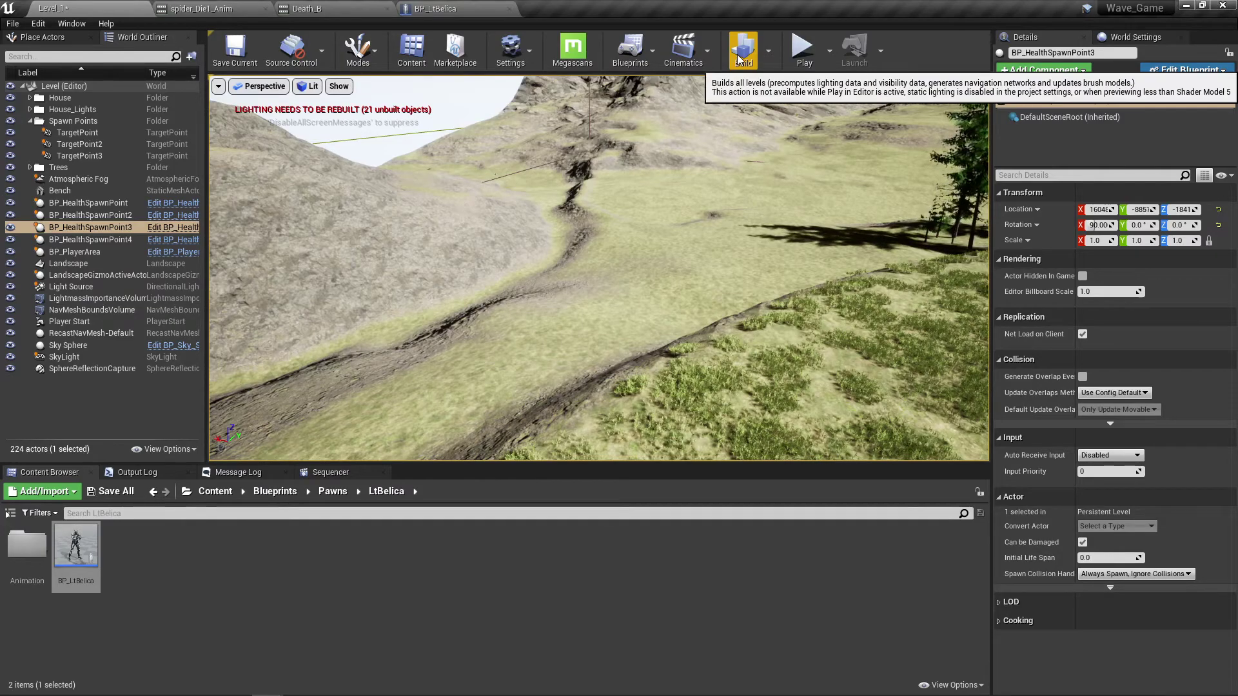
{"action": "left_click", "coordinate": [769, 56]}
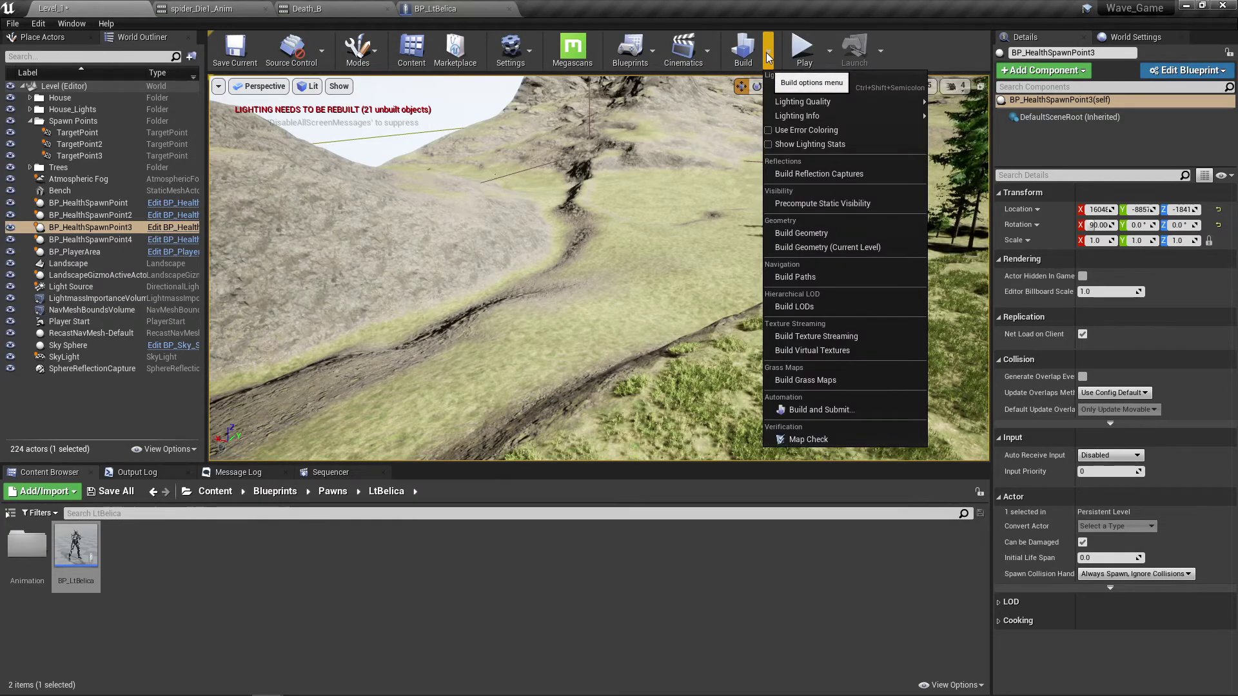
{"action": "mouse_move", "coordinate": [777, 102]}
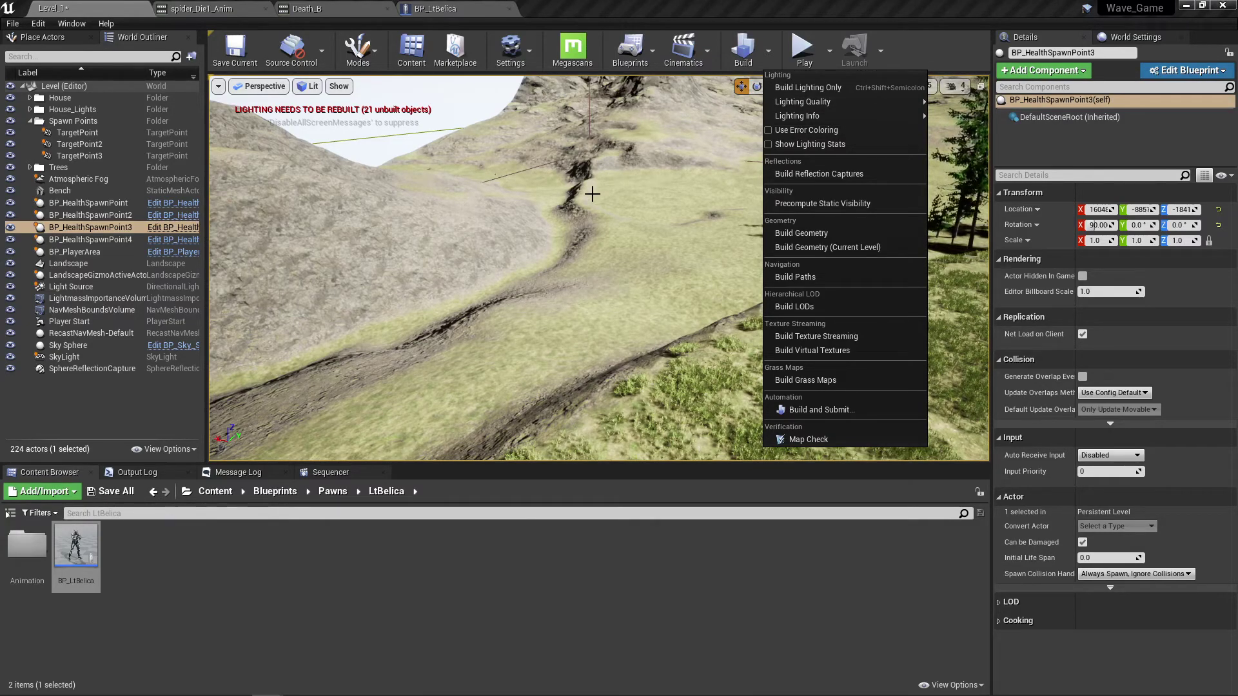
{"action": "left_click_drag", "start_coordinate": [570, 209], "coordinate": [535, 147]}
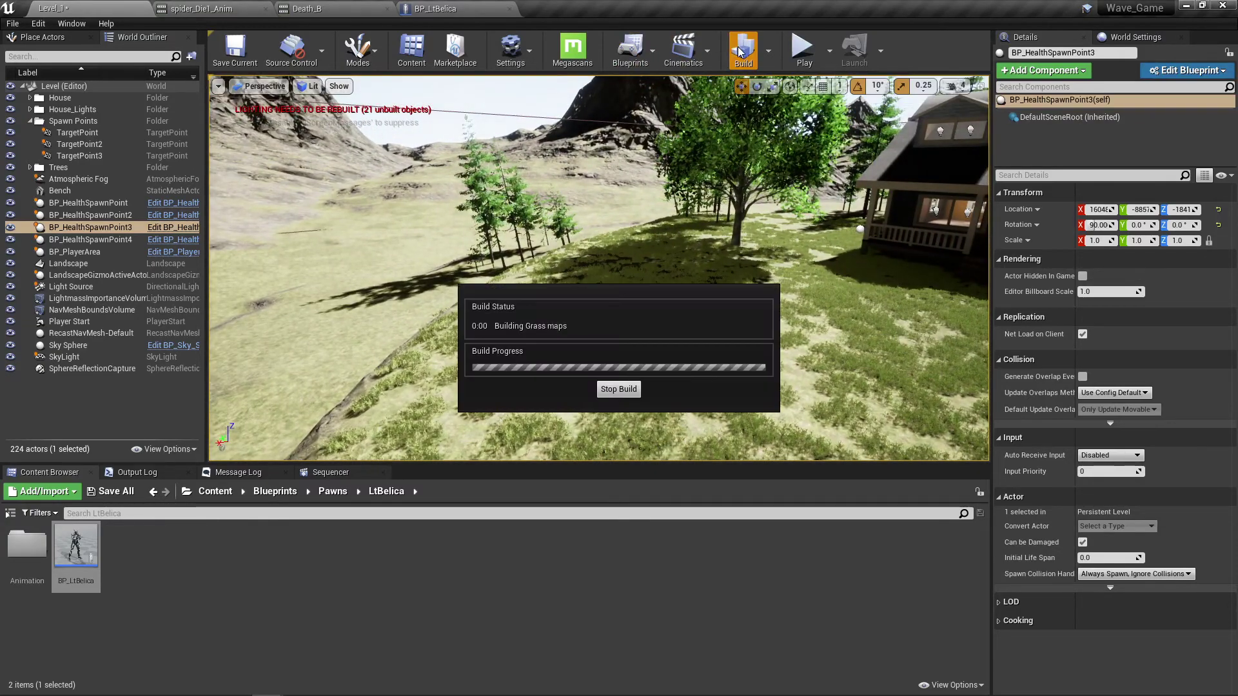